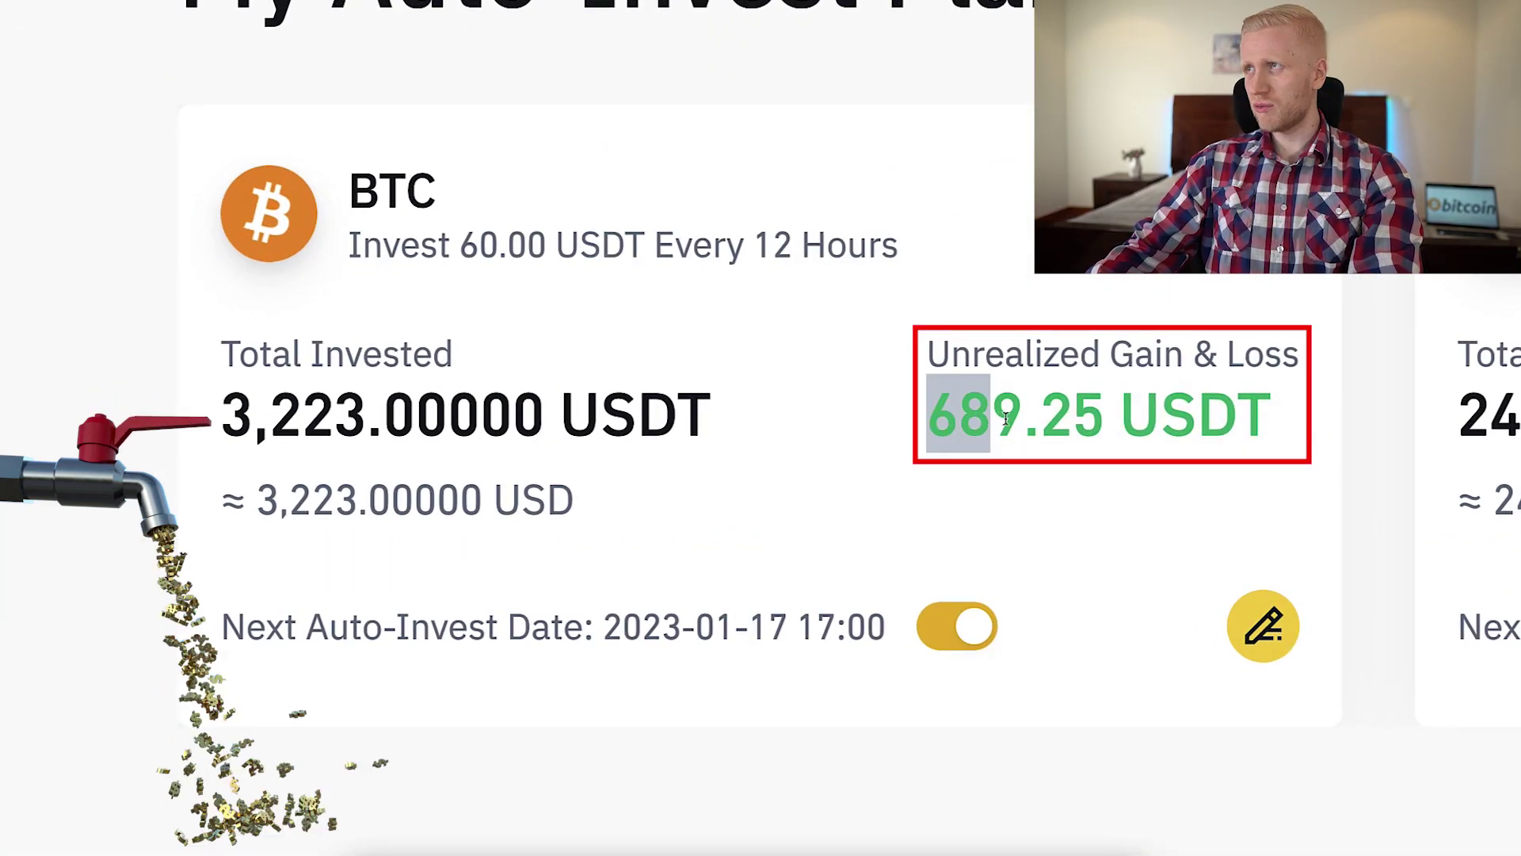
# Follow the YouTube description's referral link to Binance's 'Welcome to Binance!' sign-up page
pyautogui.hscroll(10, 1005, 418)
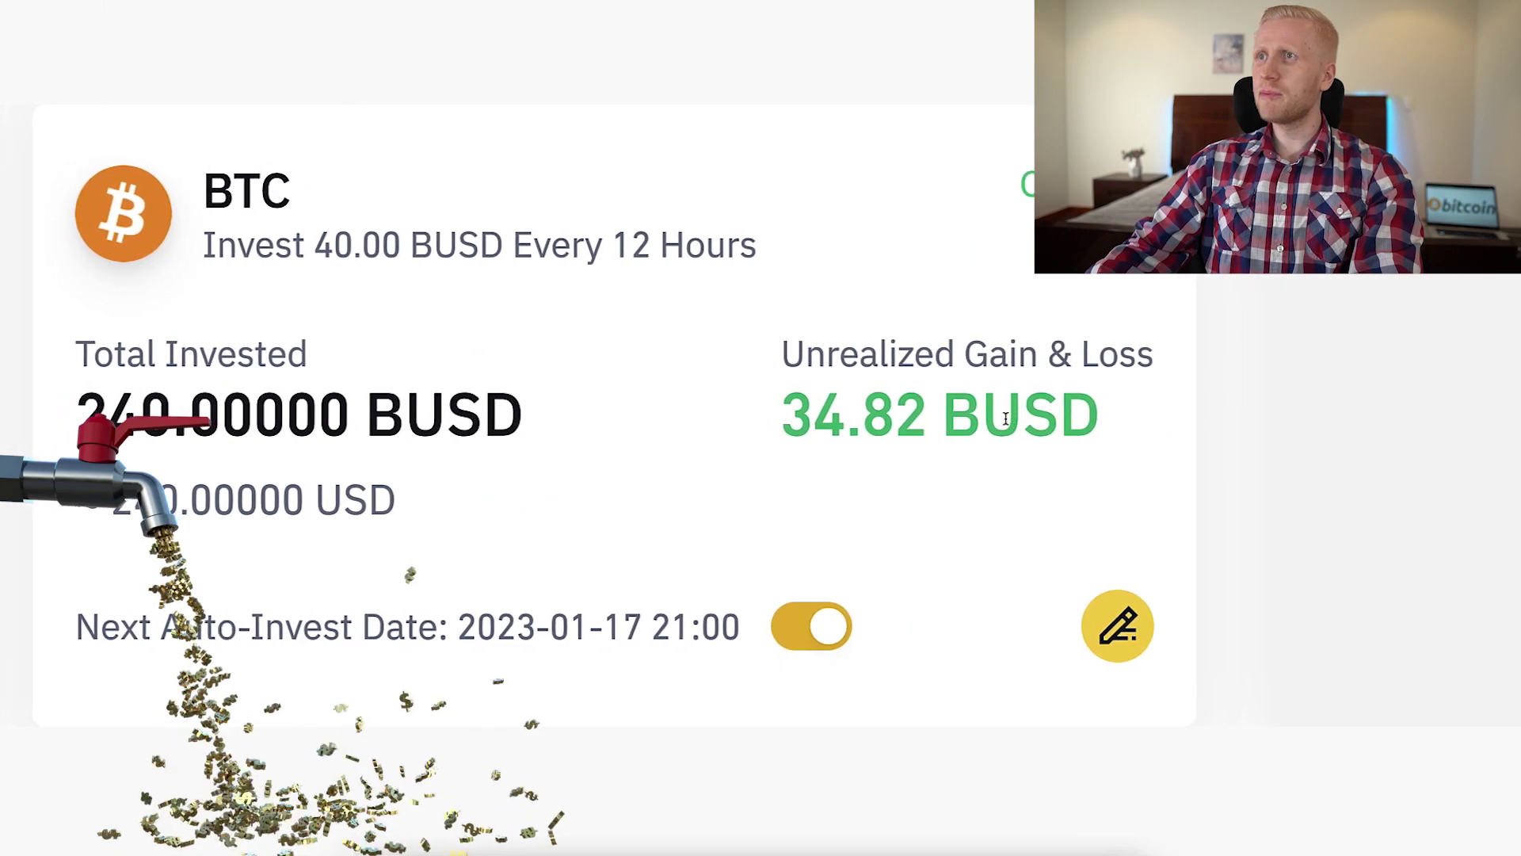
pyautogui.moveTo(766, 418); pyautogui.dragTo(1101, 417)
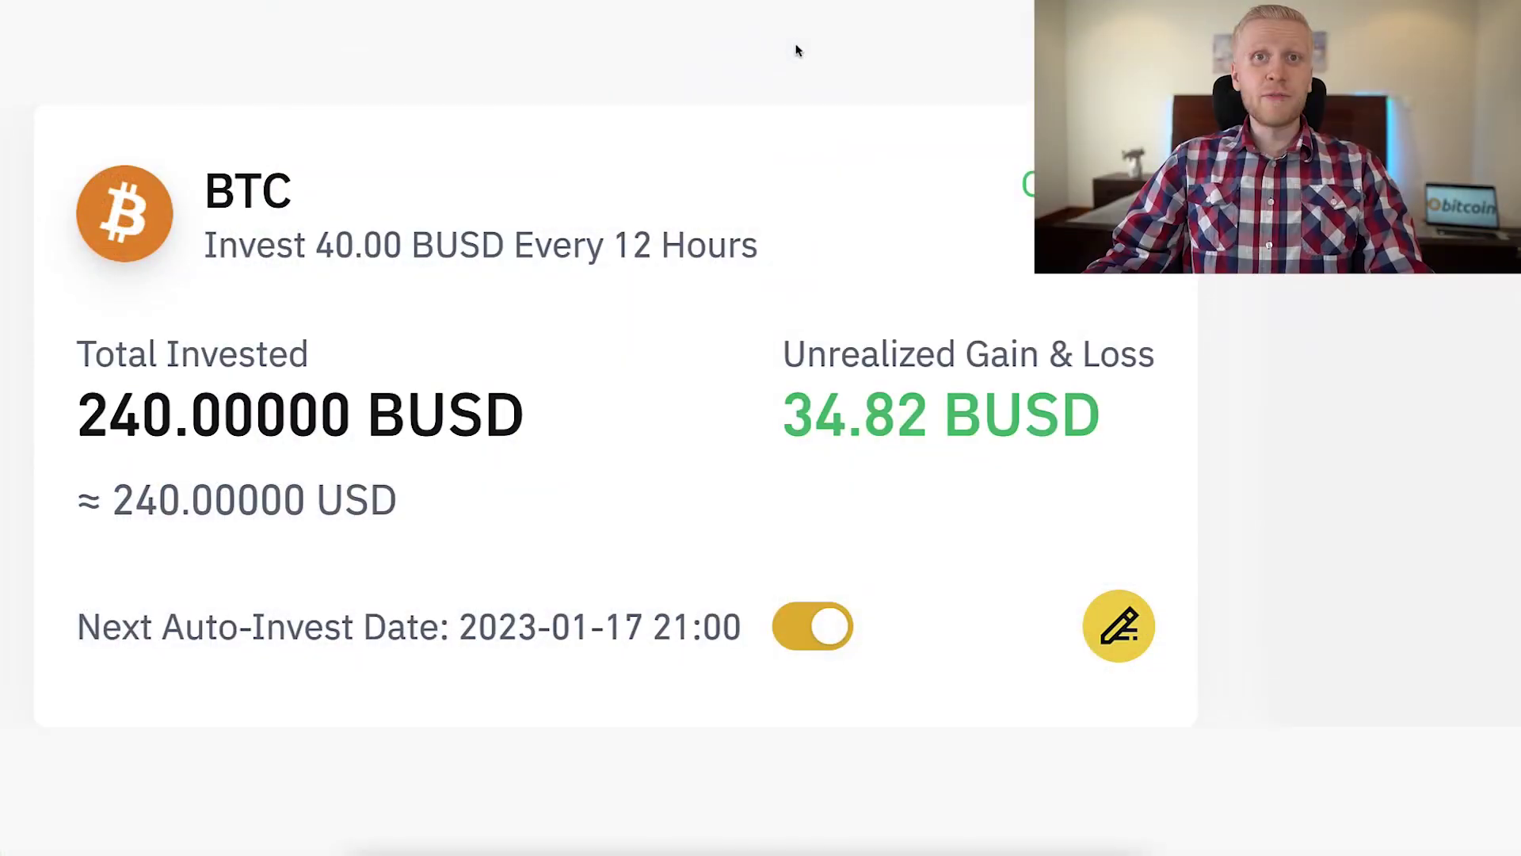
pyautogui.hscroll(-10, 797, 50)
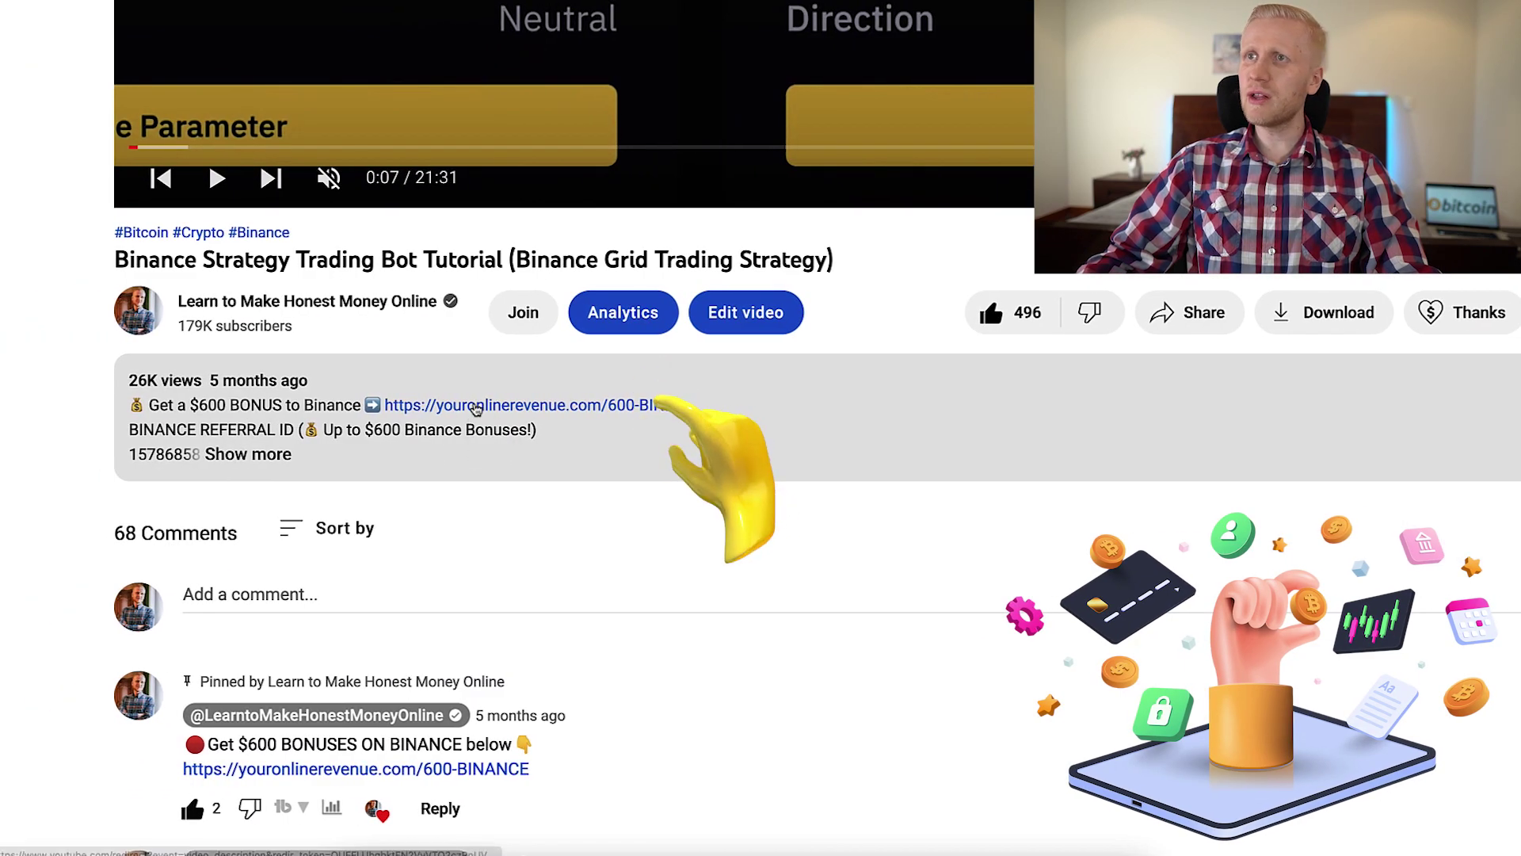
pyautogui.click(491, 406)
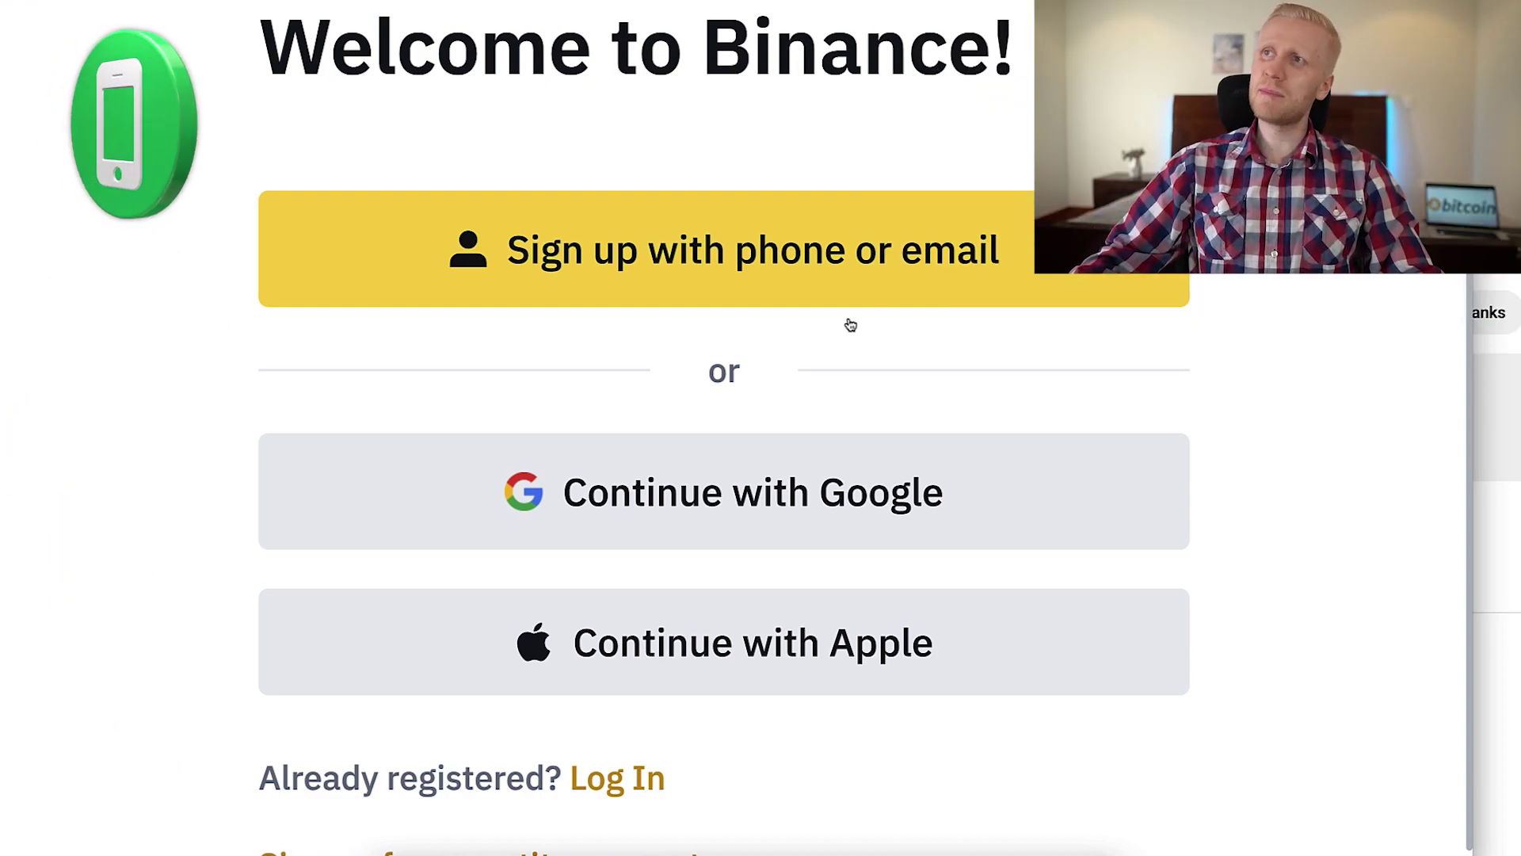
# Choose phone registration with India's +91 area code and enter the phone number
pyautogui.click(824, 272)
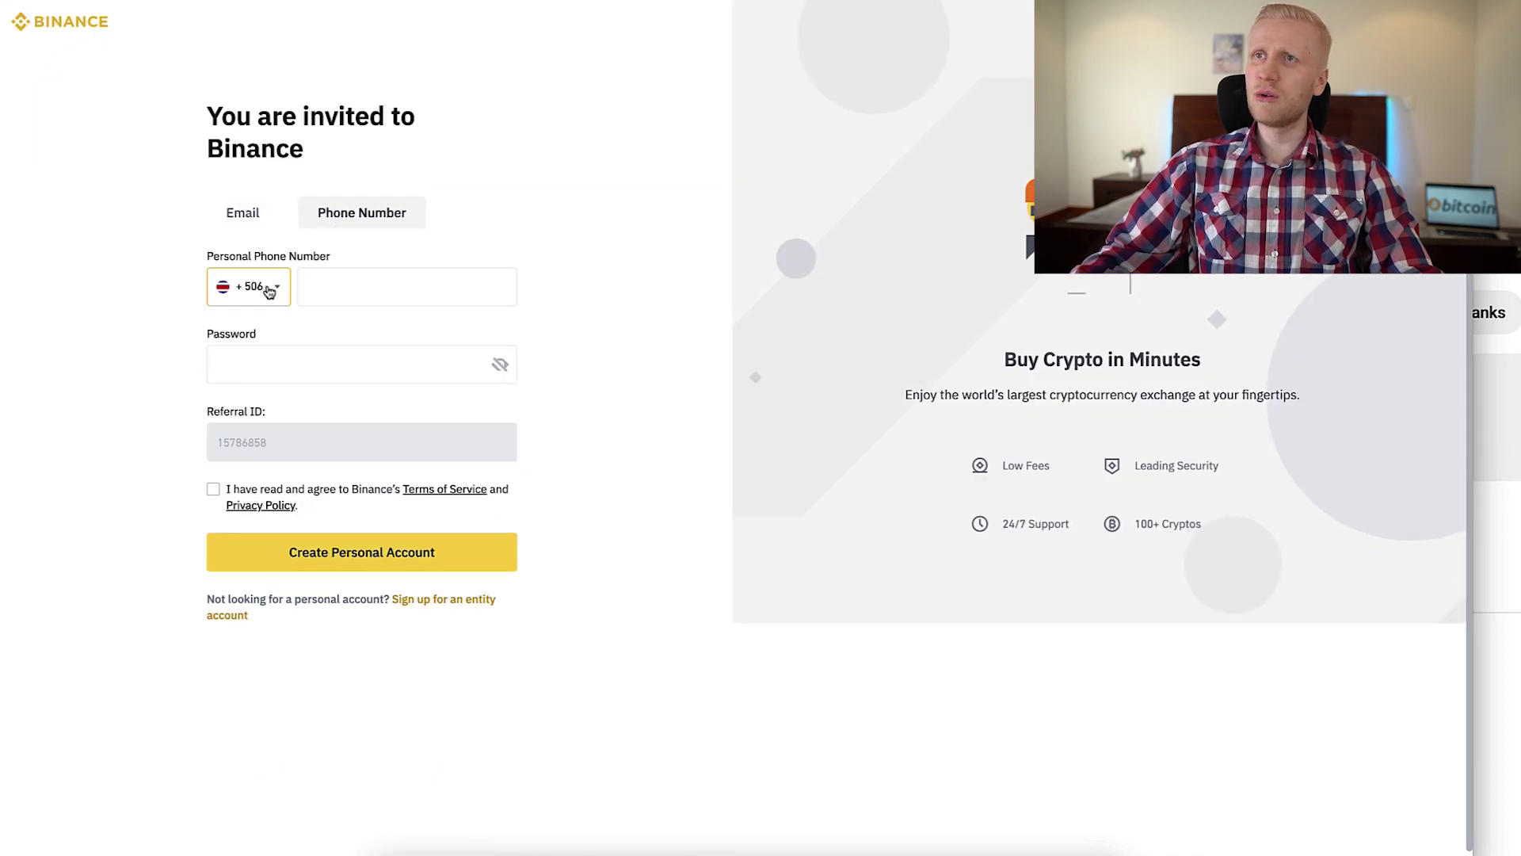
pyautogui.click(269, 290)
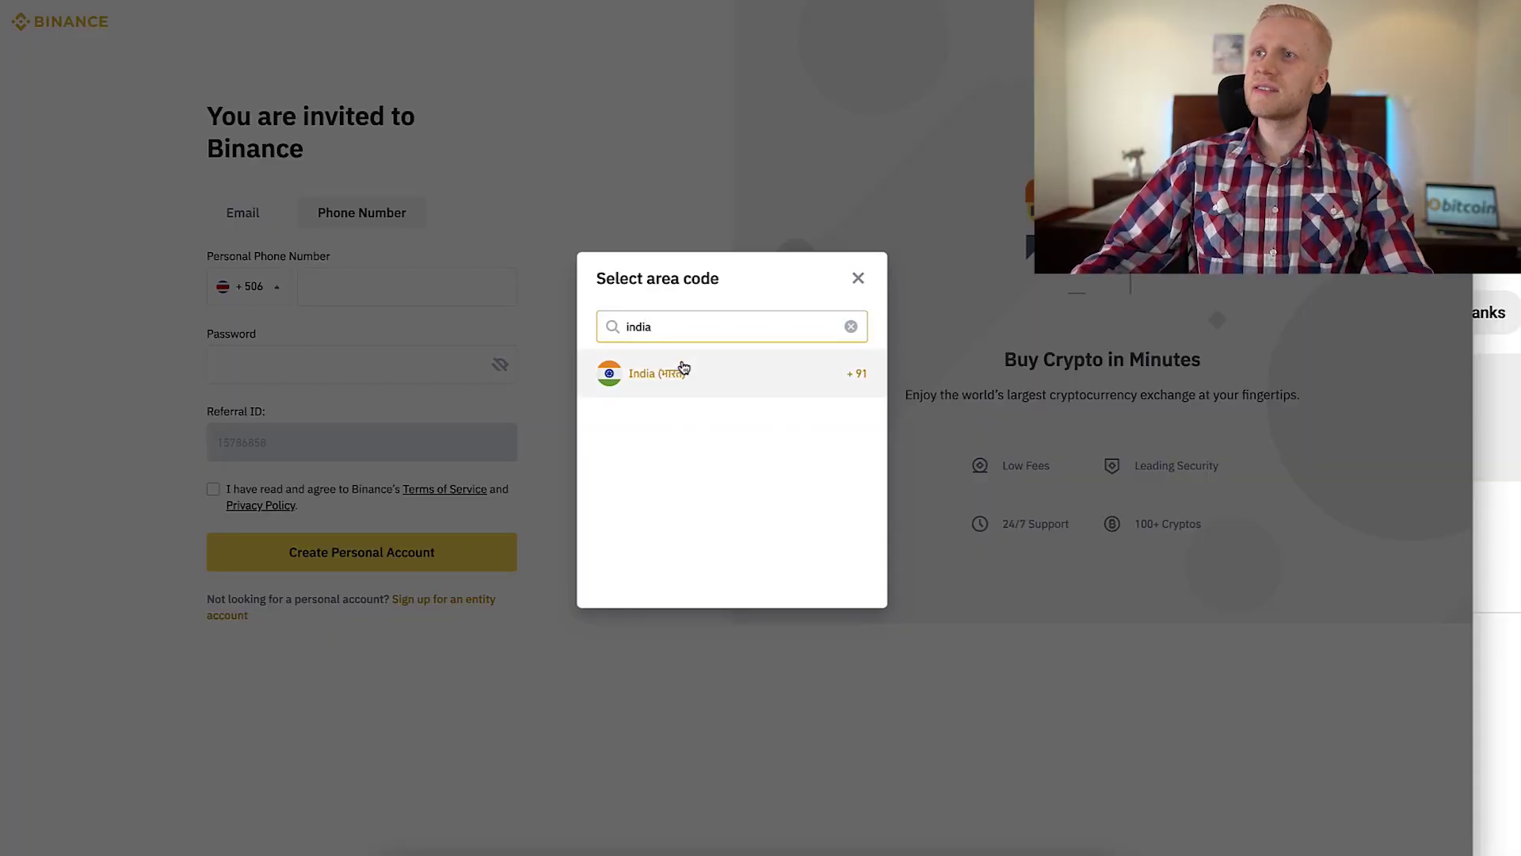
pyautogui.click(682, 366)
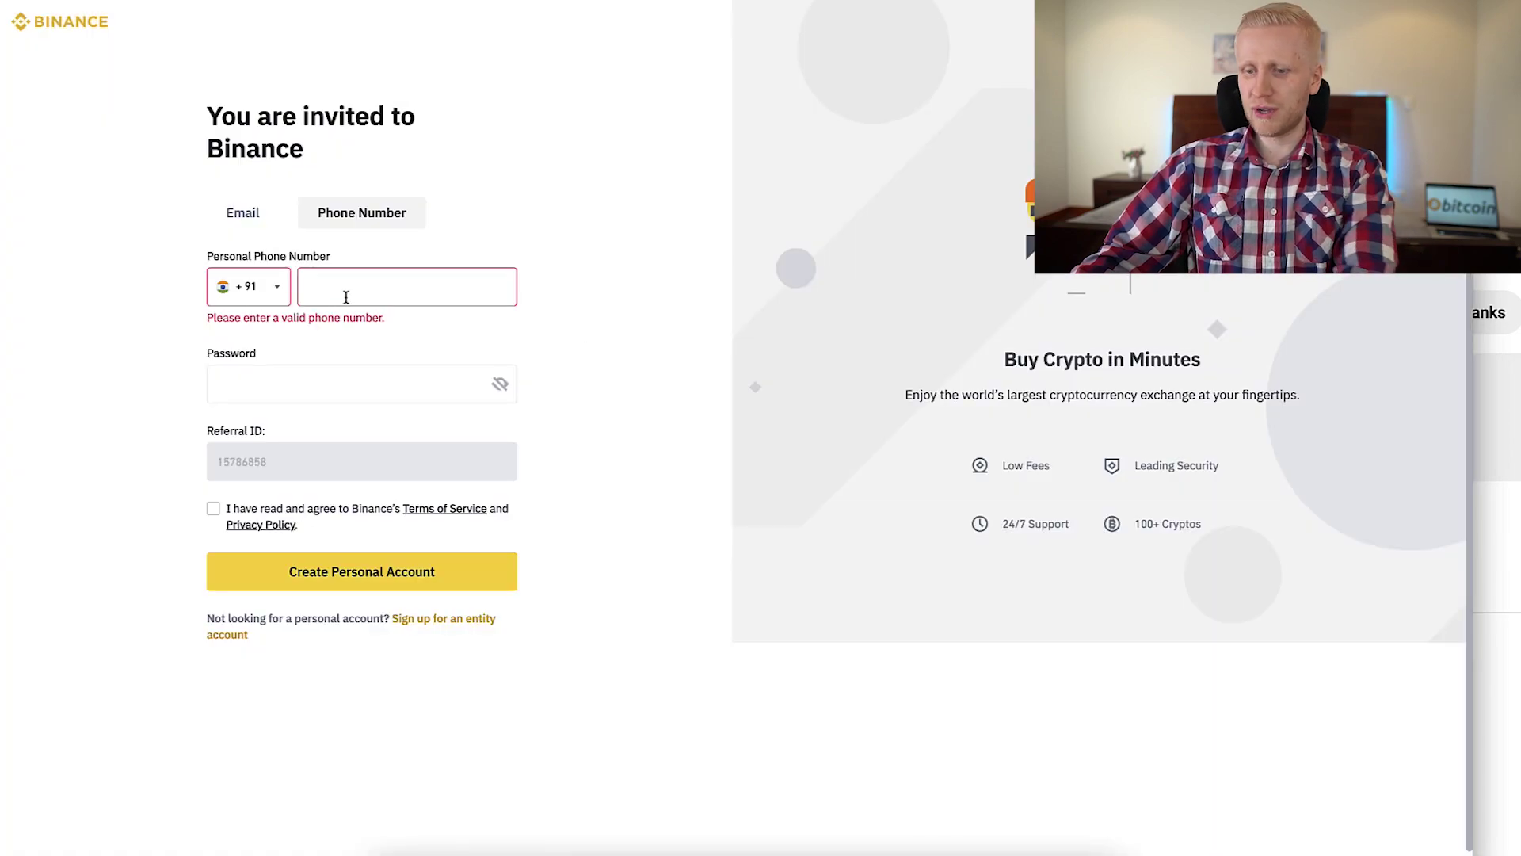
pyautogui.click(346, 297)
pyautogui.write('234564356')
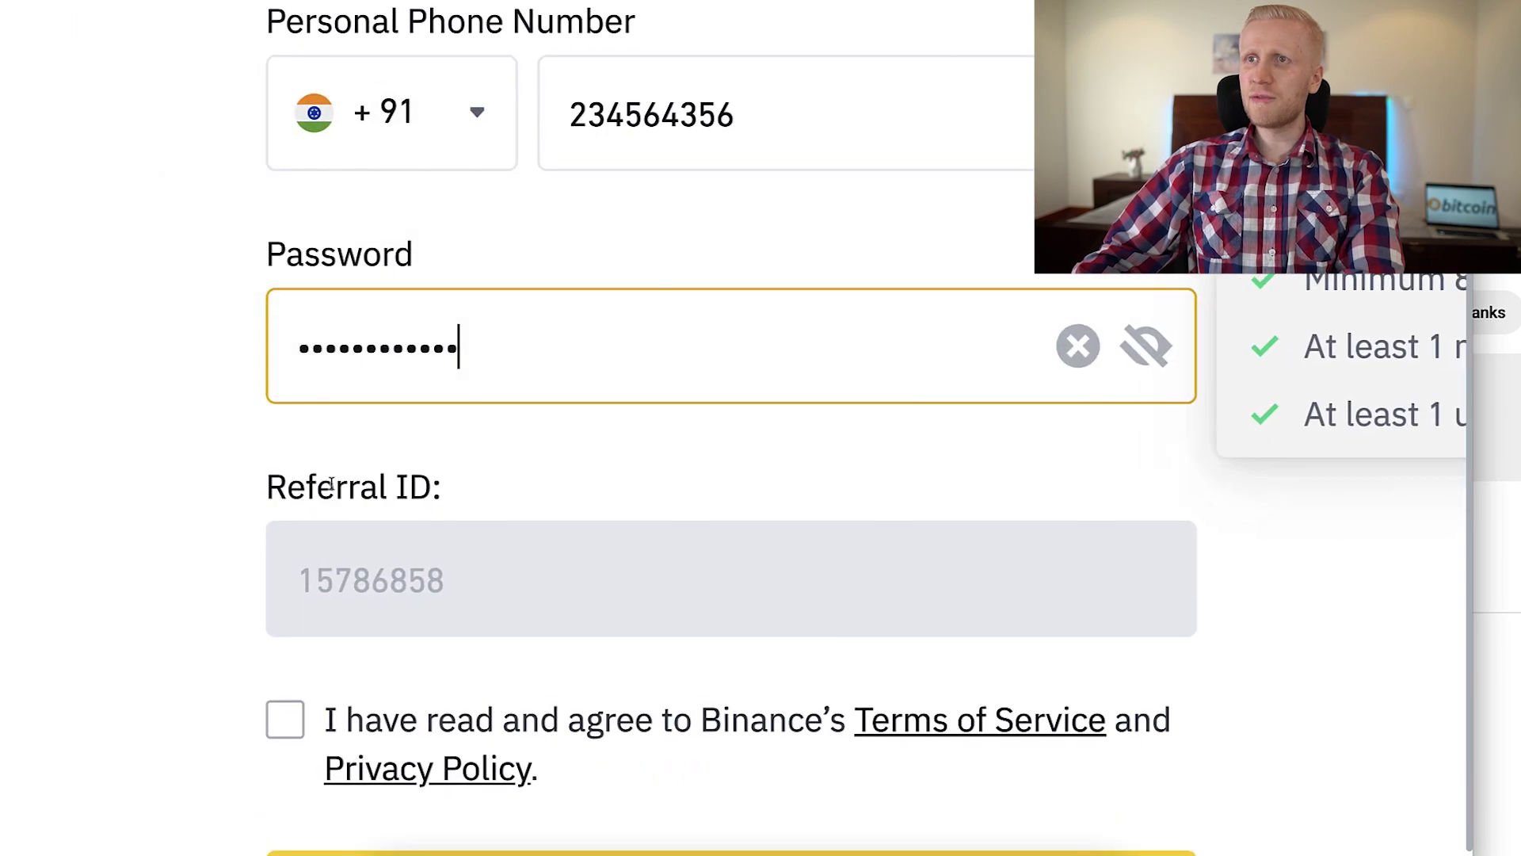
# Enter the password, accept the terms and create the personal account
pyautogui.click(205, 411)
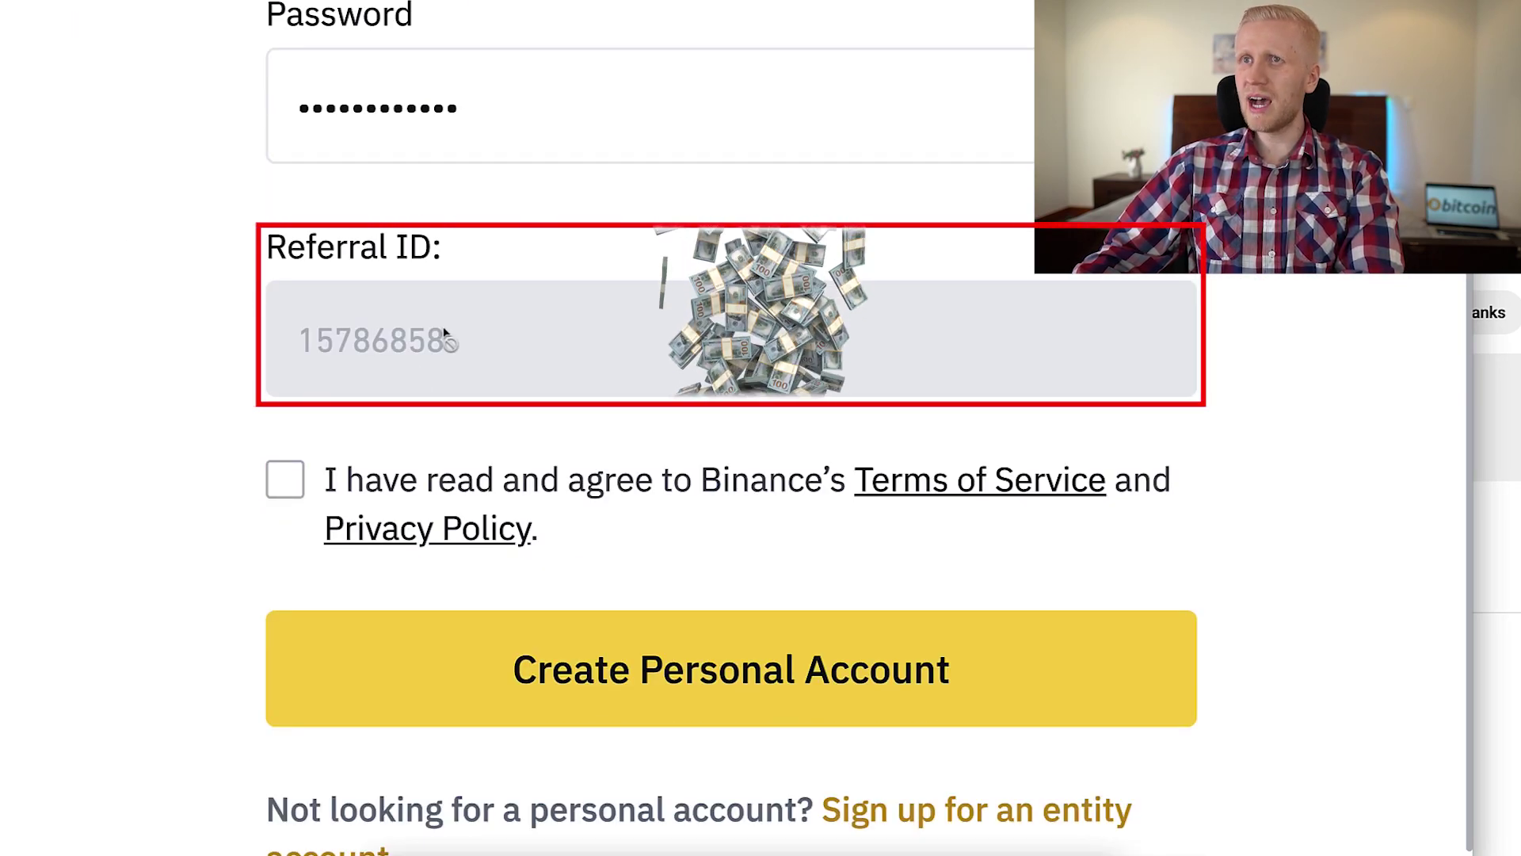
pyautogui.scroll(-1, 443, 333)
pyautogui.click(295, 390)
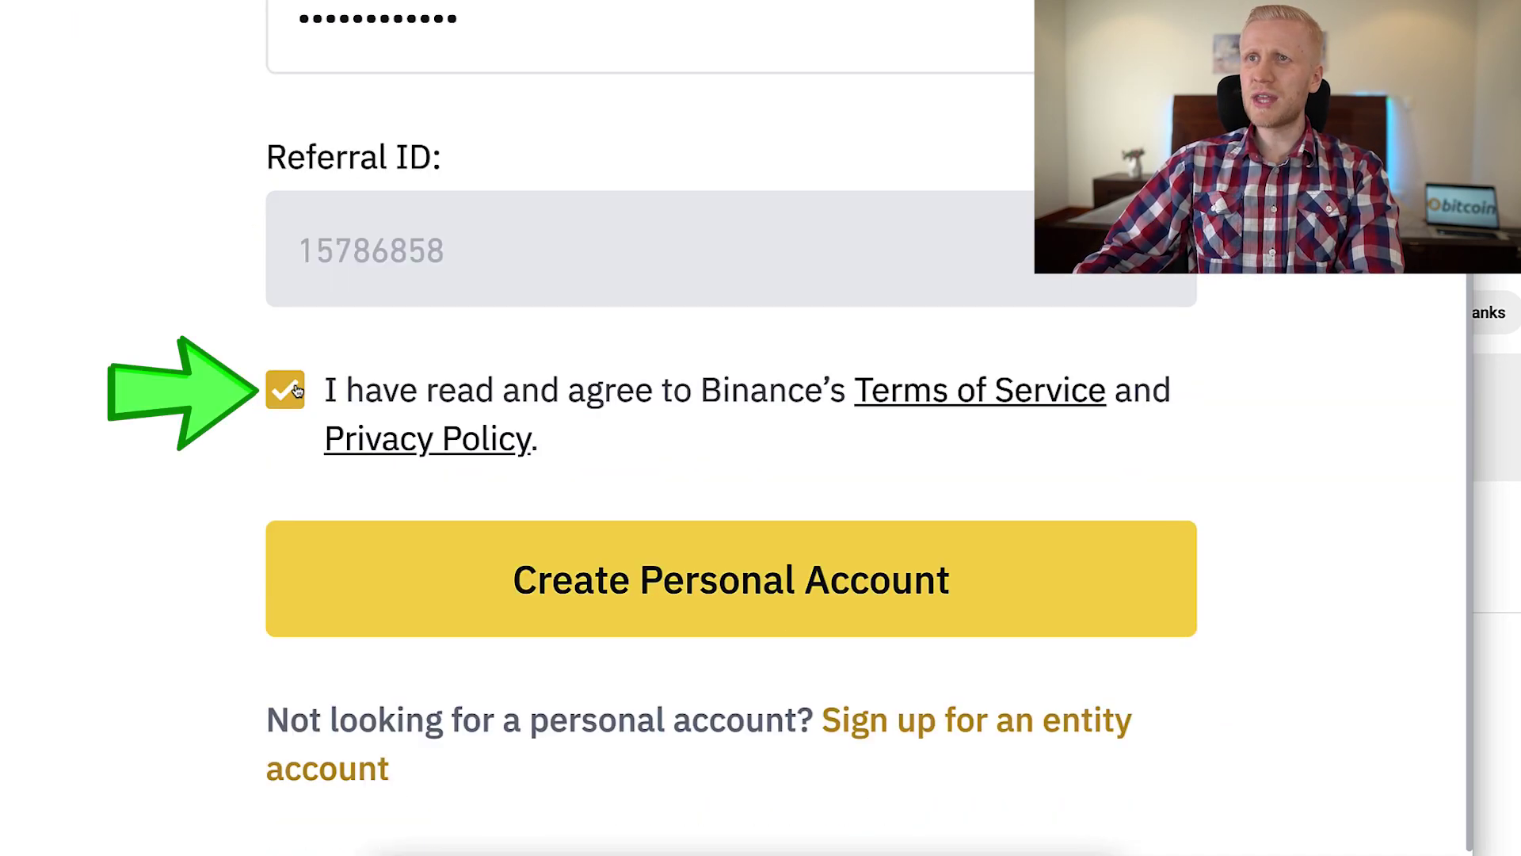
pyautogui.click(600, 588)
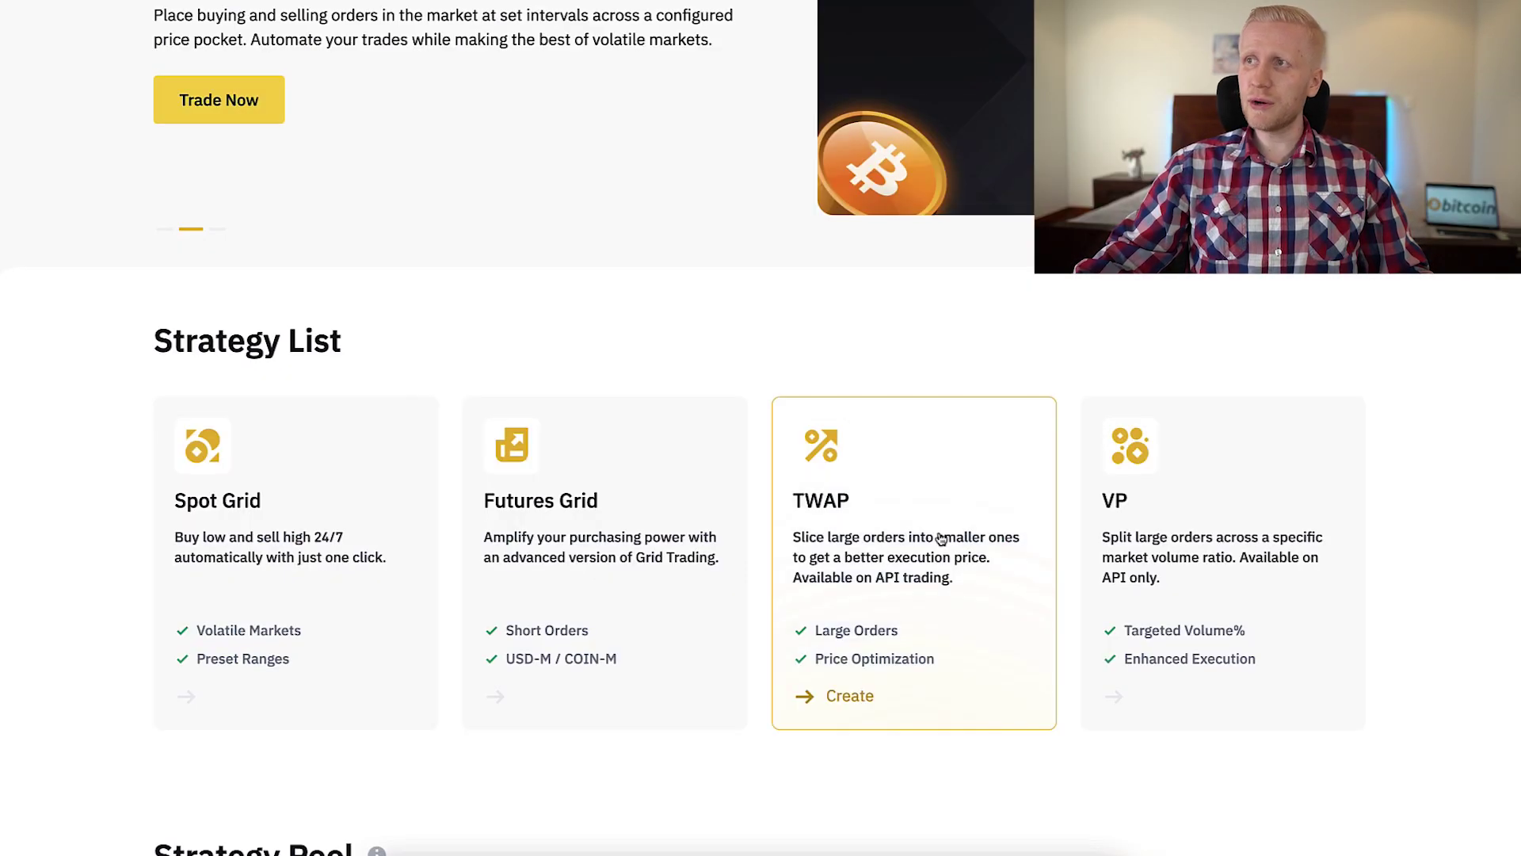
pyautogui.scroll(3, 726, 230)
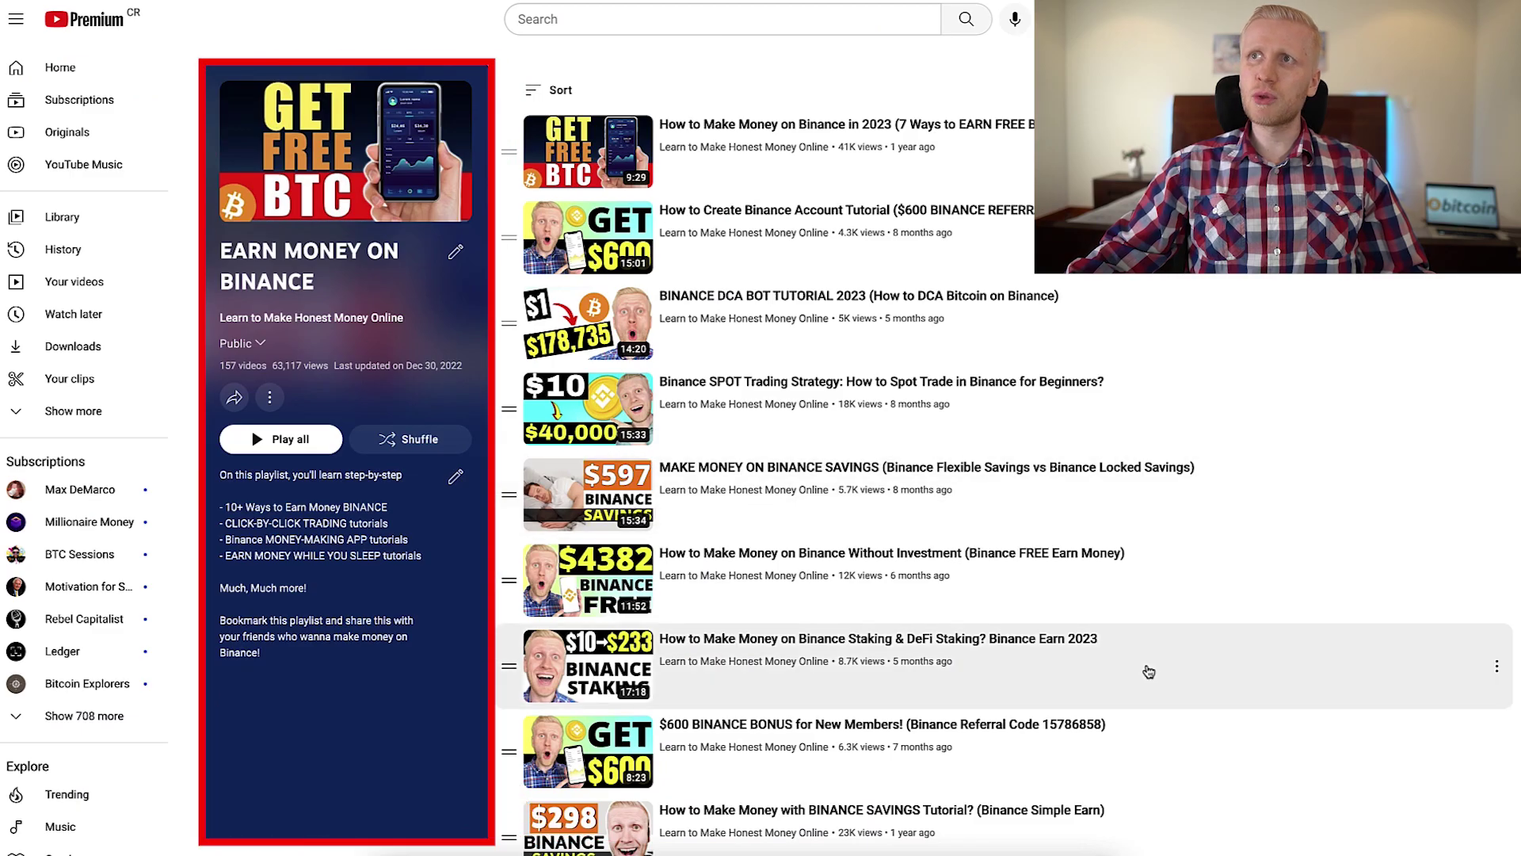
pyautogui.scroll(-8, 859, 638)
pyautogui.scroll(-10, 859, 637)
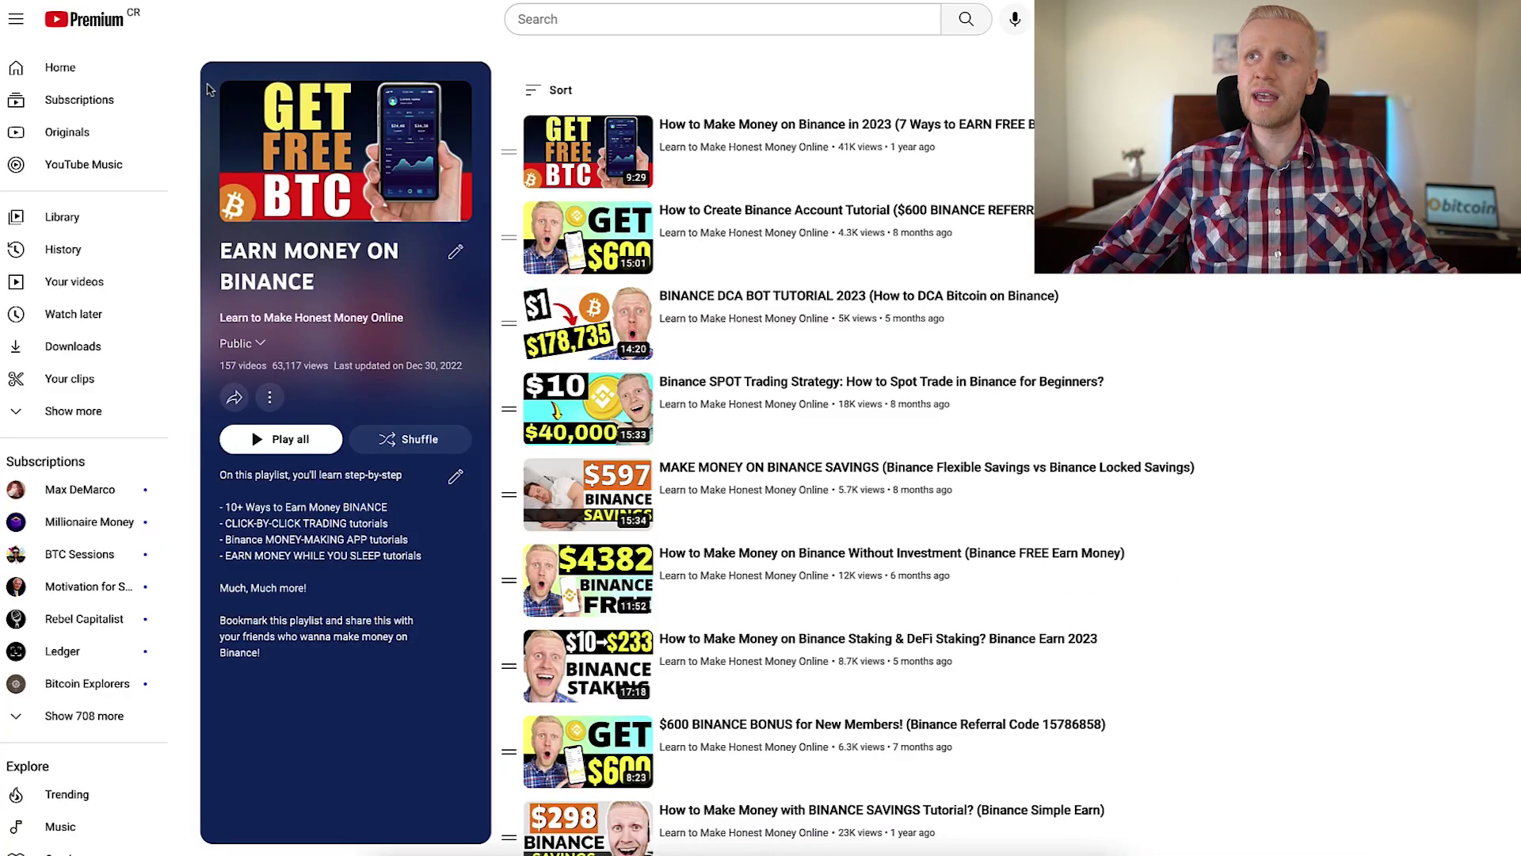
pyautogui.scroll(-5, 777, 475)
pyautogui.scroll(5, 776, 476)
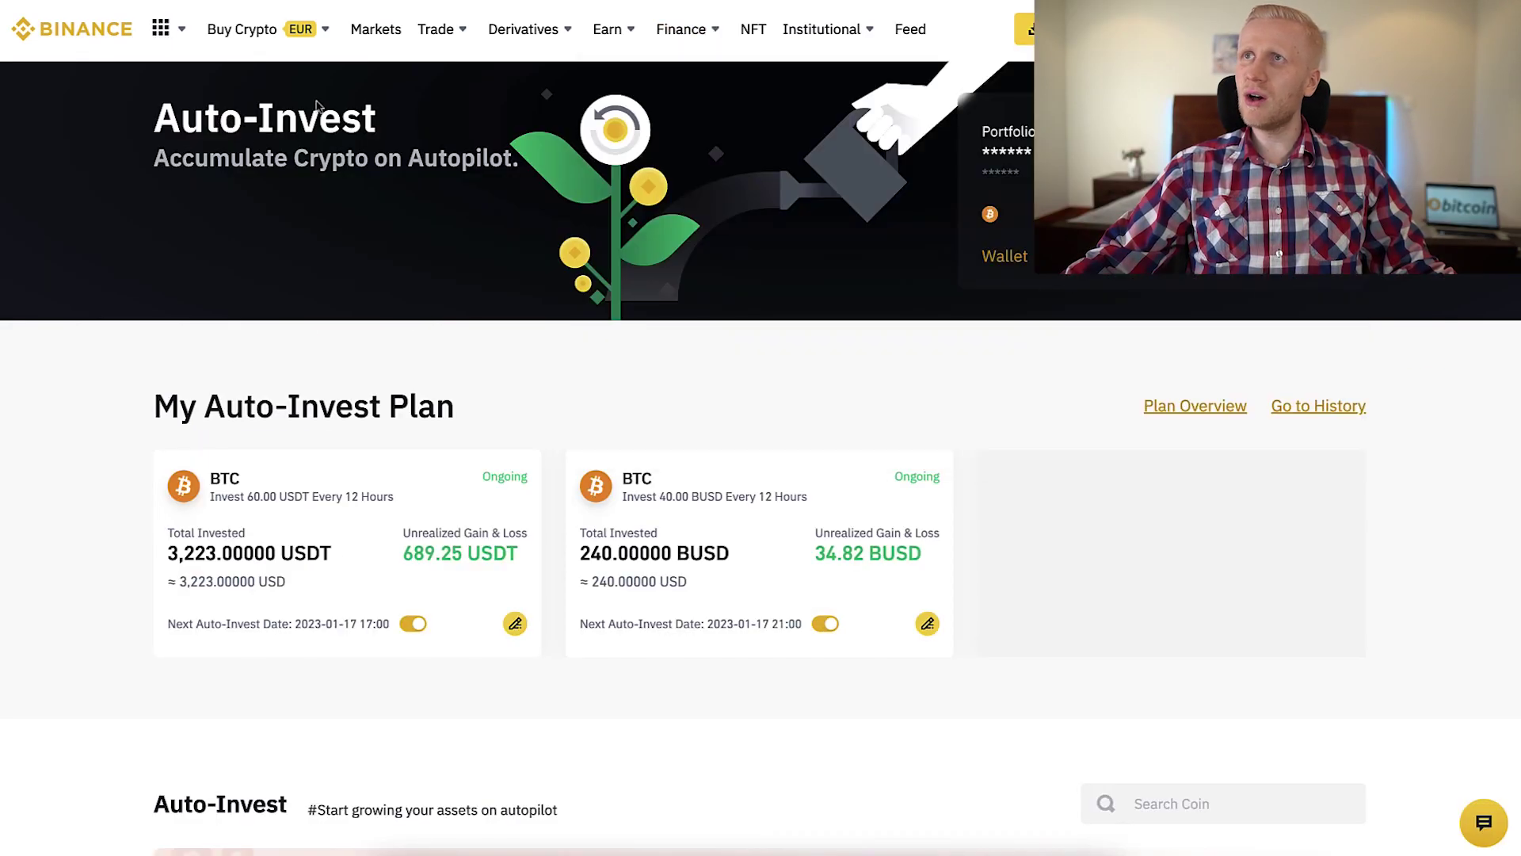
pyautogui.moveTo(630, 41)
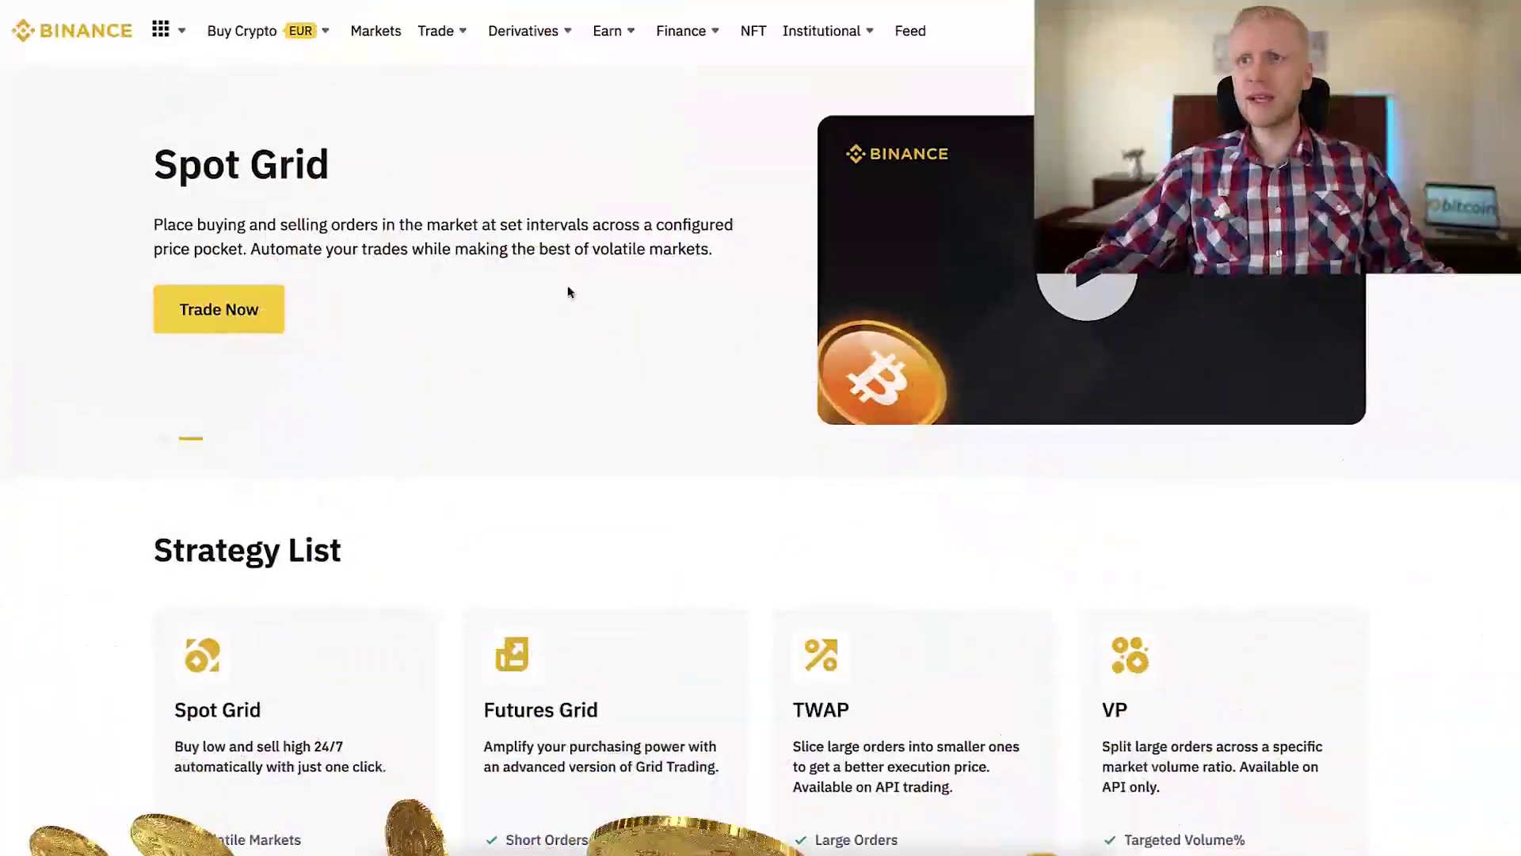
pyautogui.scroll(-3, 567, 293)
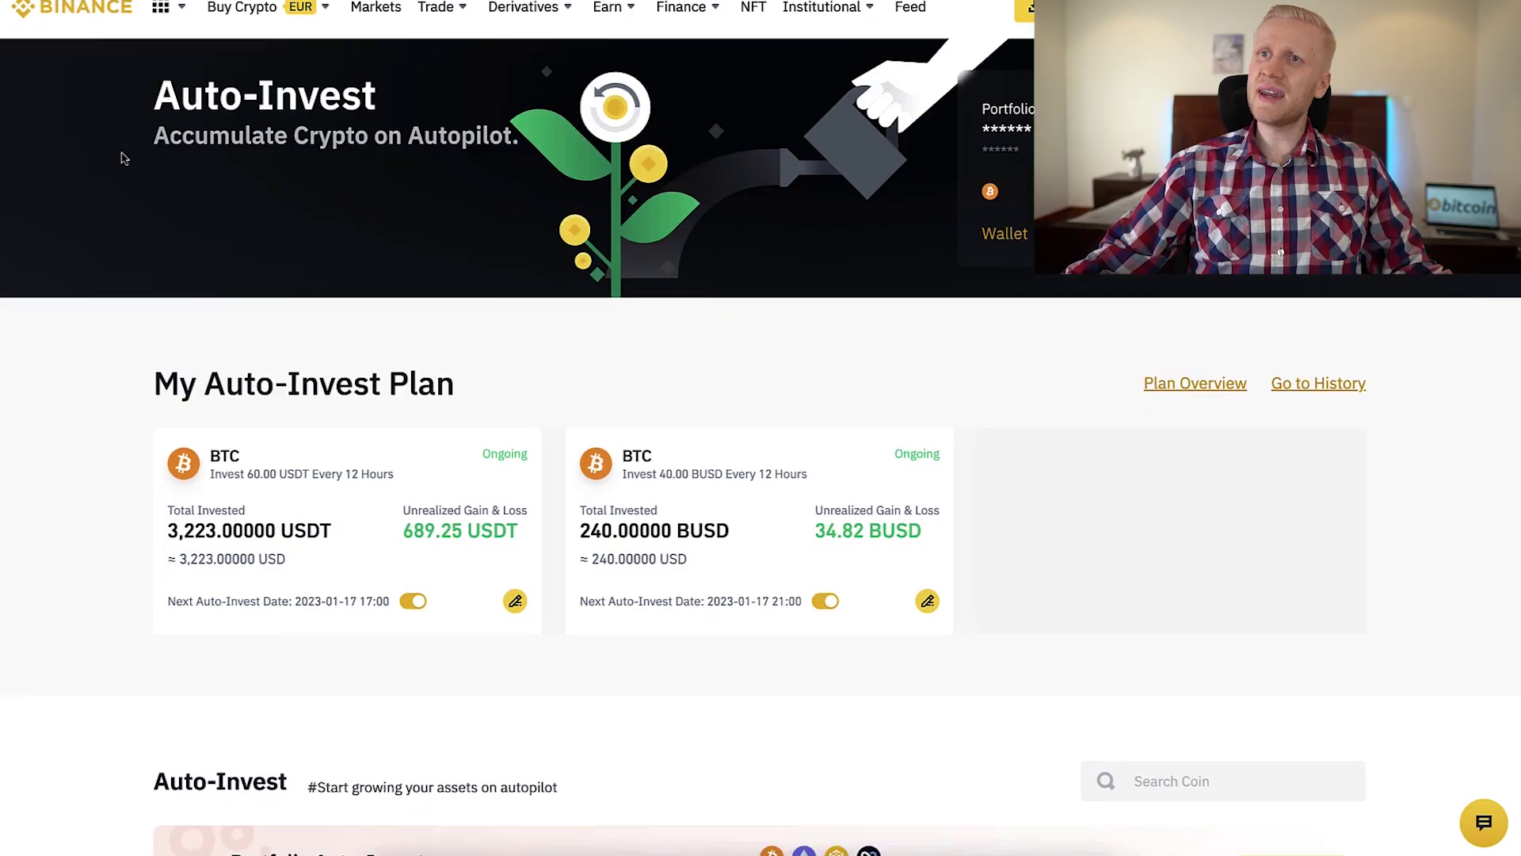
pyautogui.scroll(-10, 125, 177)
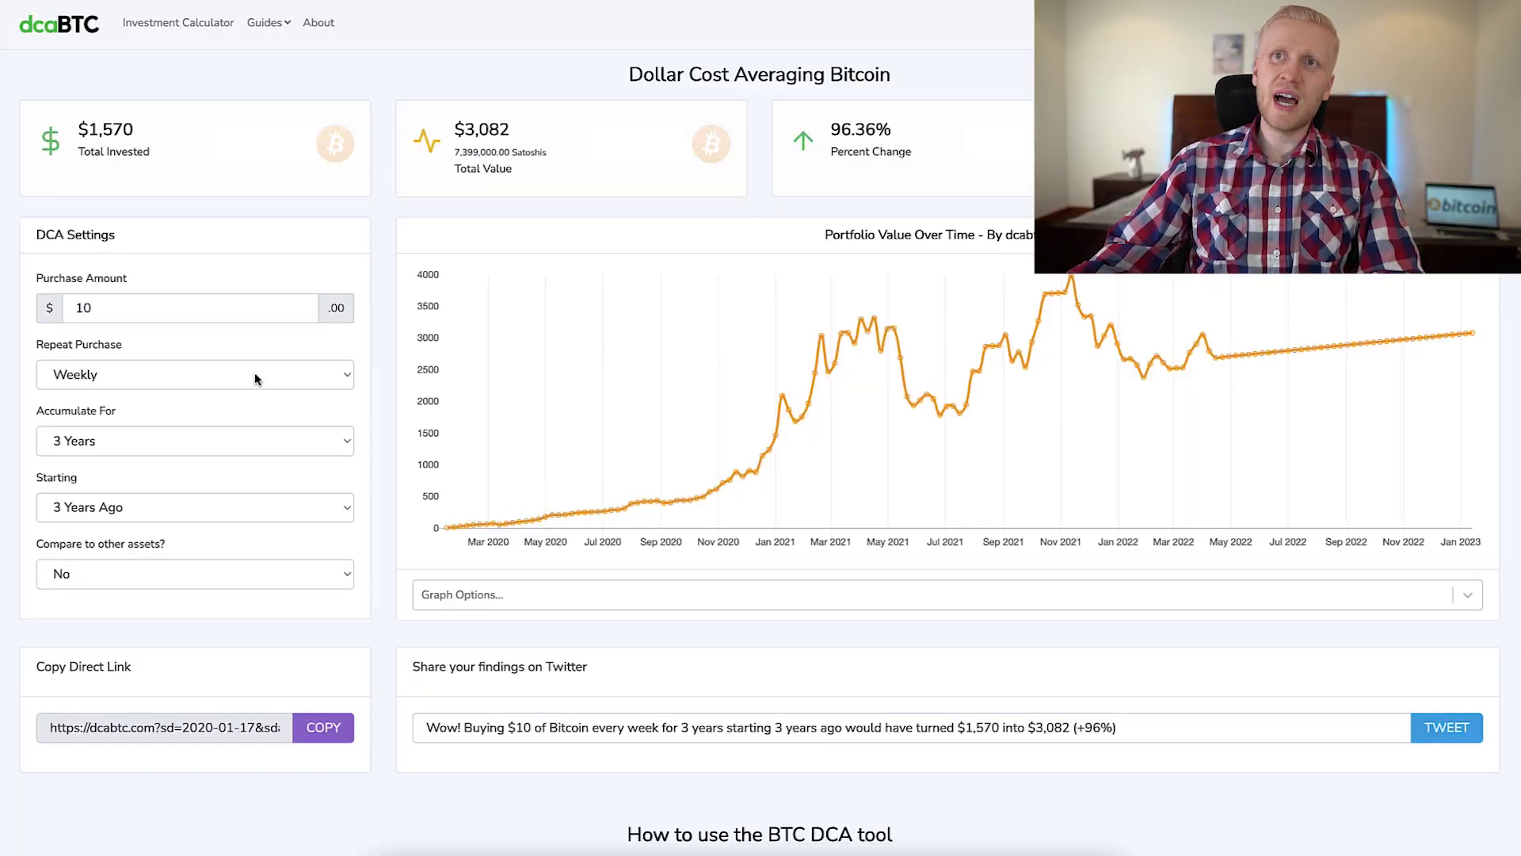
# Calculate daily Bitcoin DCA over 9 years starting 9 years ago and check the Total Value
pyautogui.click(255, 379)
pyautogui.click(163, 350)
pyautogui.click(170, 445)
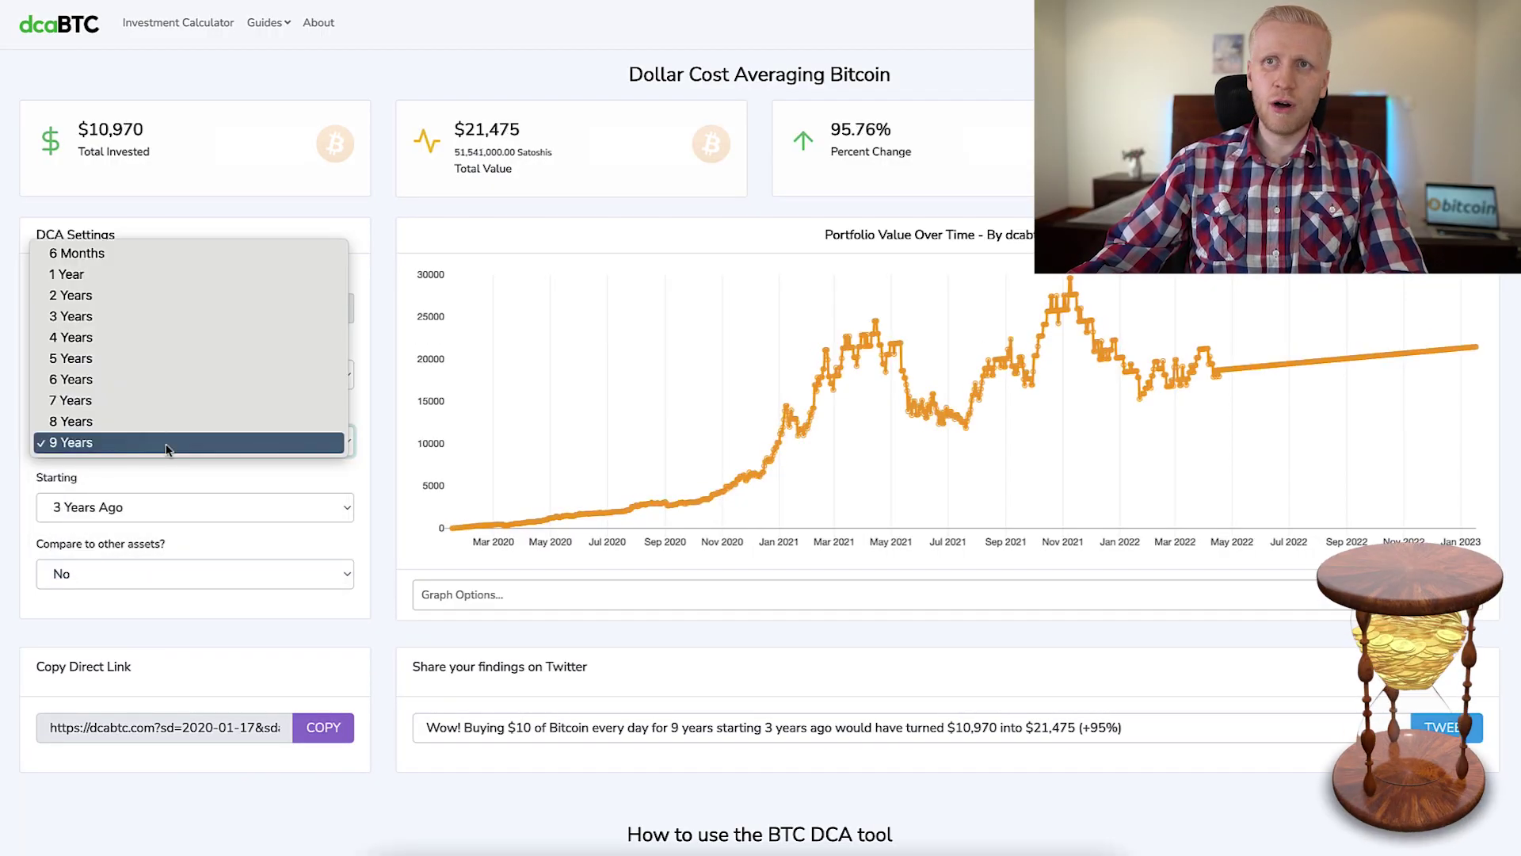
pyautogui.click(178, 501)
pyautogui.click(187, 507)
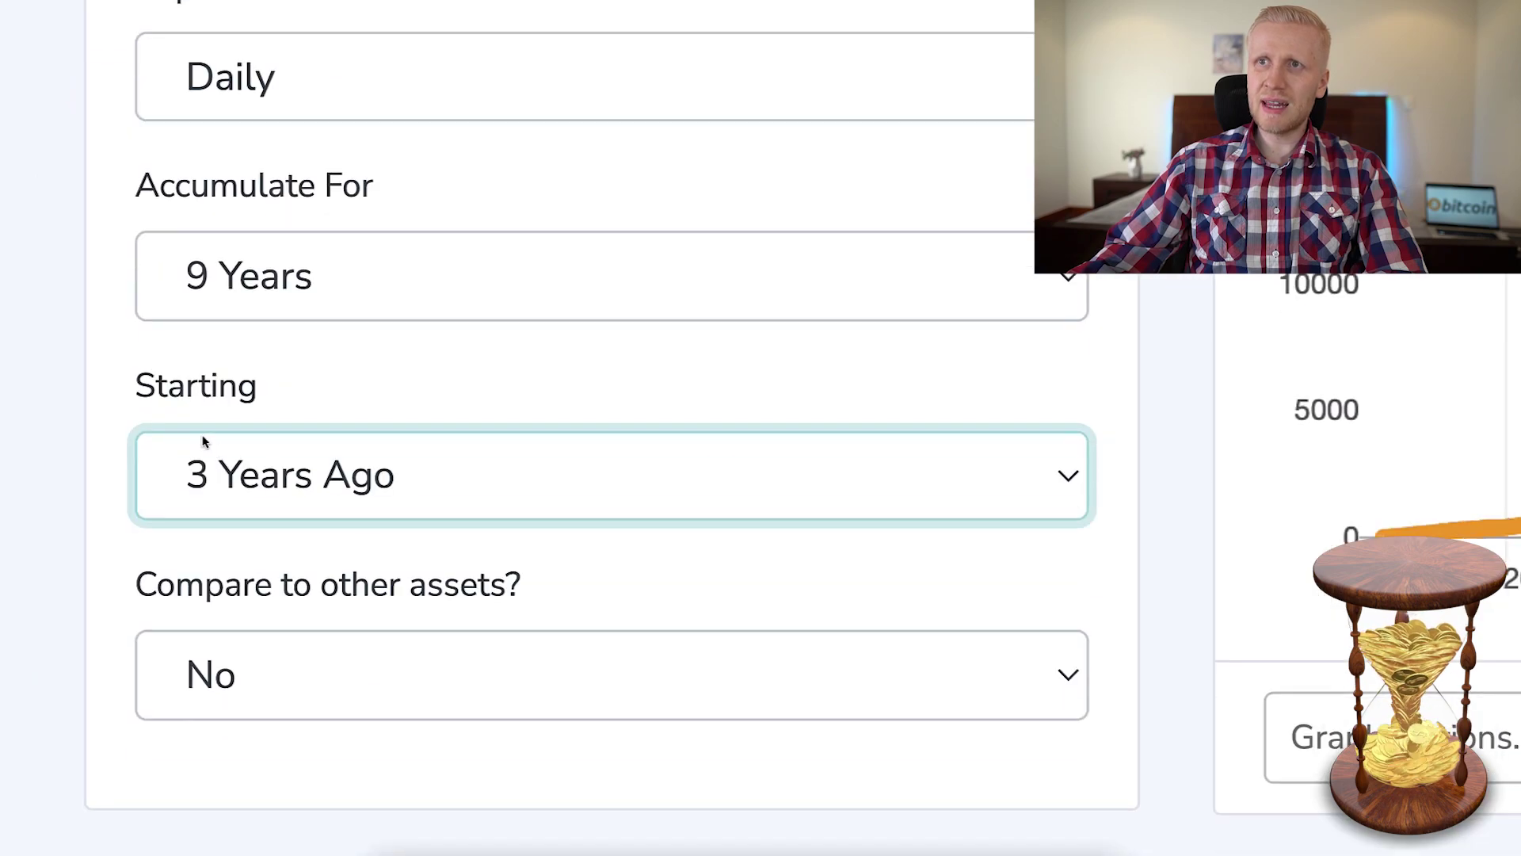
pyautogui.press('9')
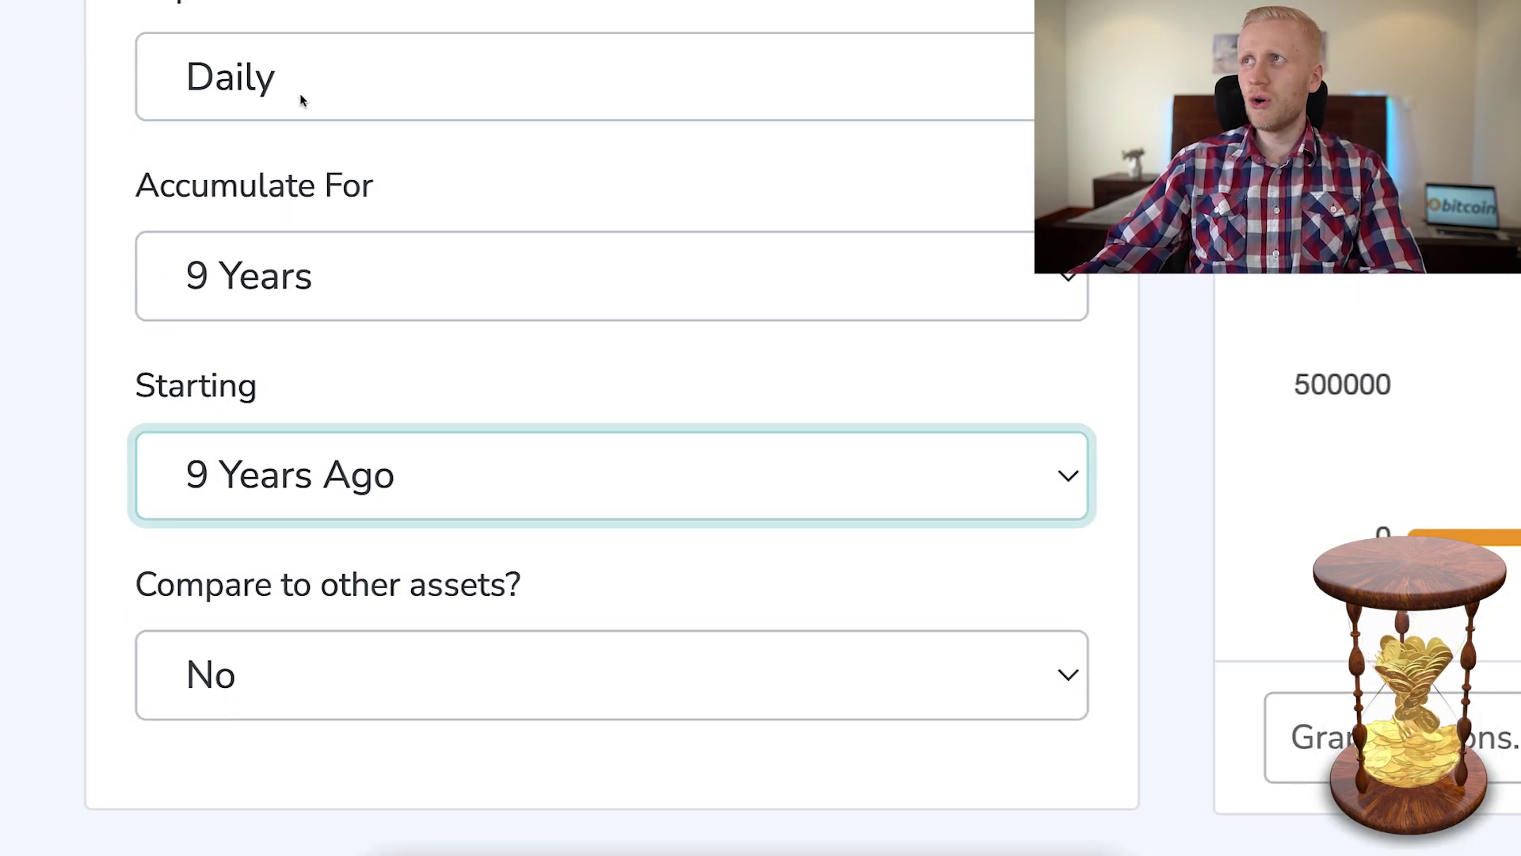
pyautogui.scroll(4, 787, 97)
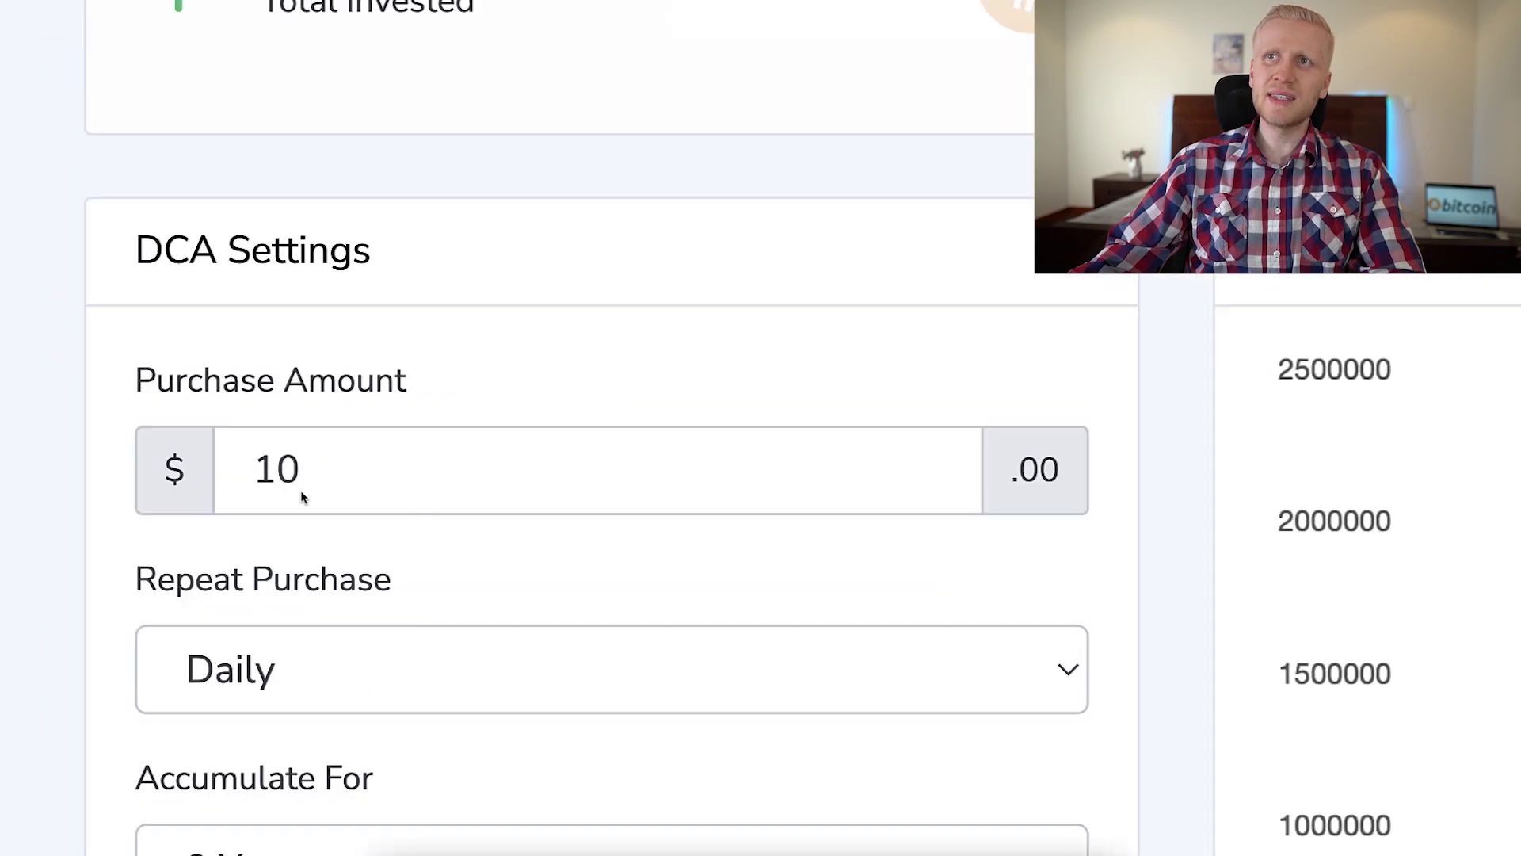
pyautogui.moveTo(564, 524); pyautogui.dragTo(261, 313)
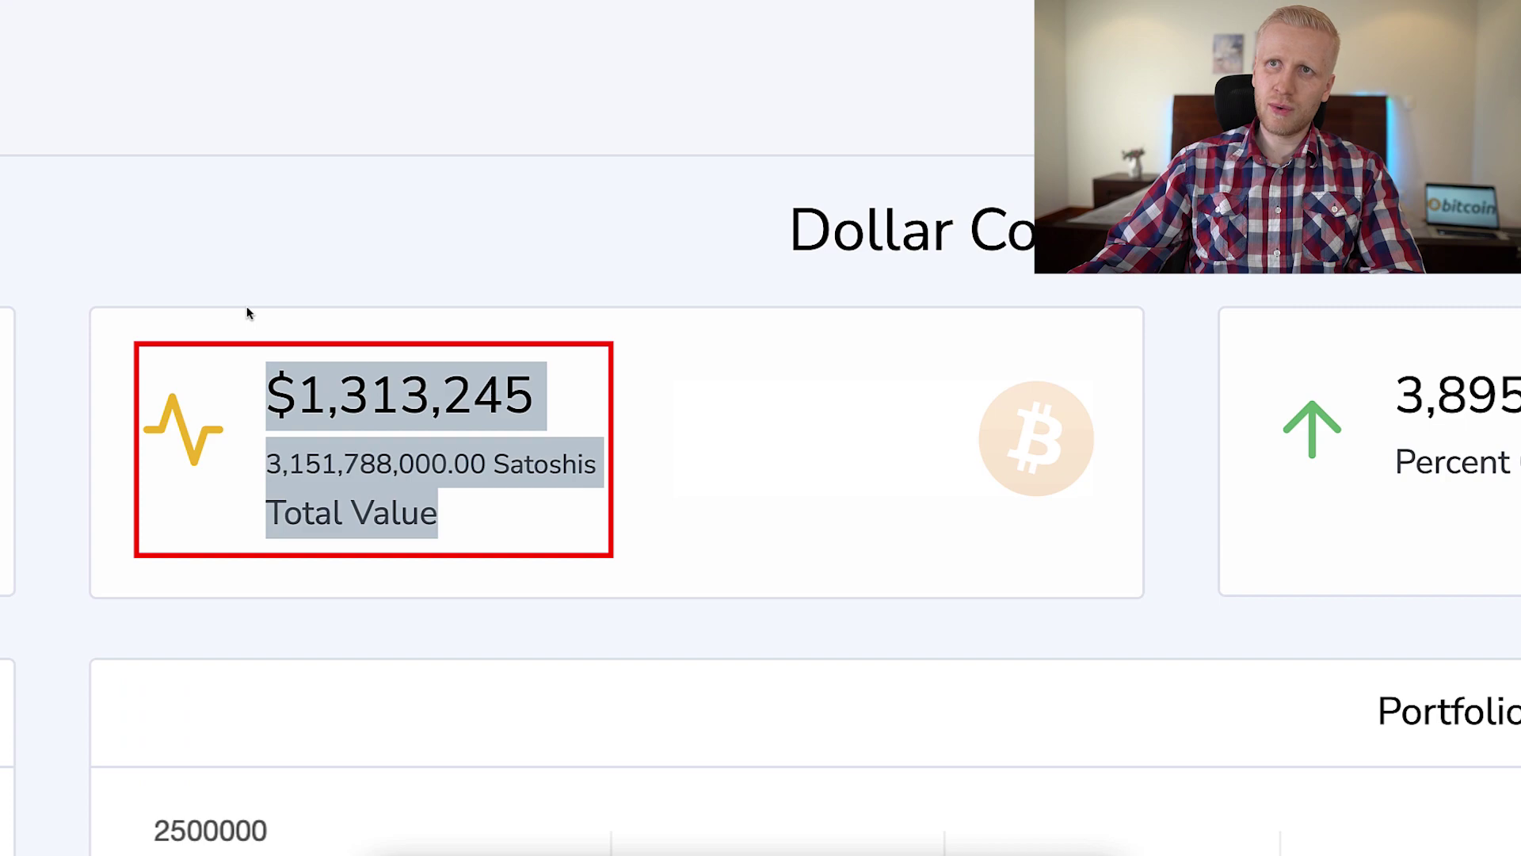
# Recalculate for 7 years starting 7 years ago, showing a $415,302 total value
pyautogui.click(178, 441)
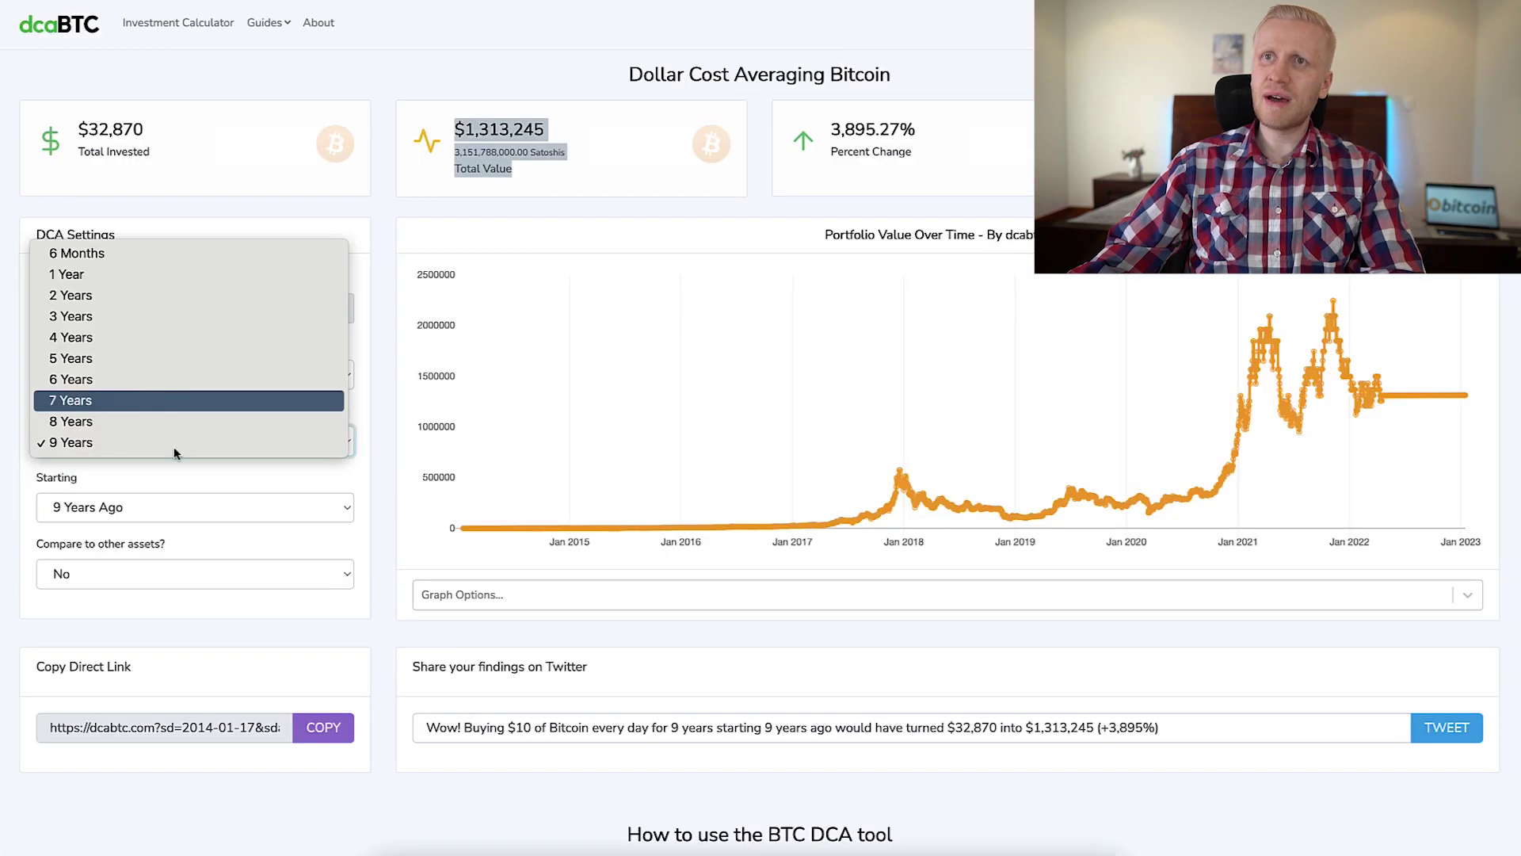
pyautogui.click(178, 400)
pyautogui.click(187, 507)
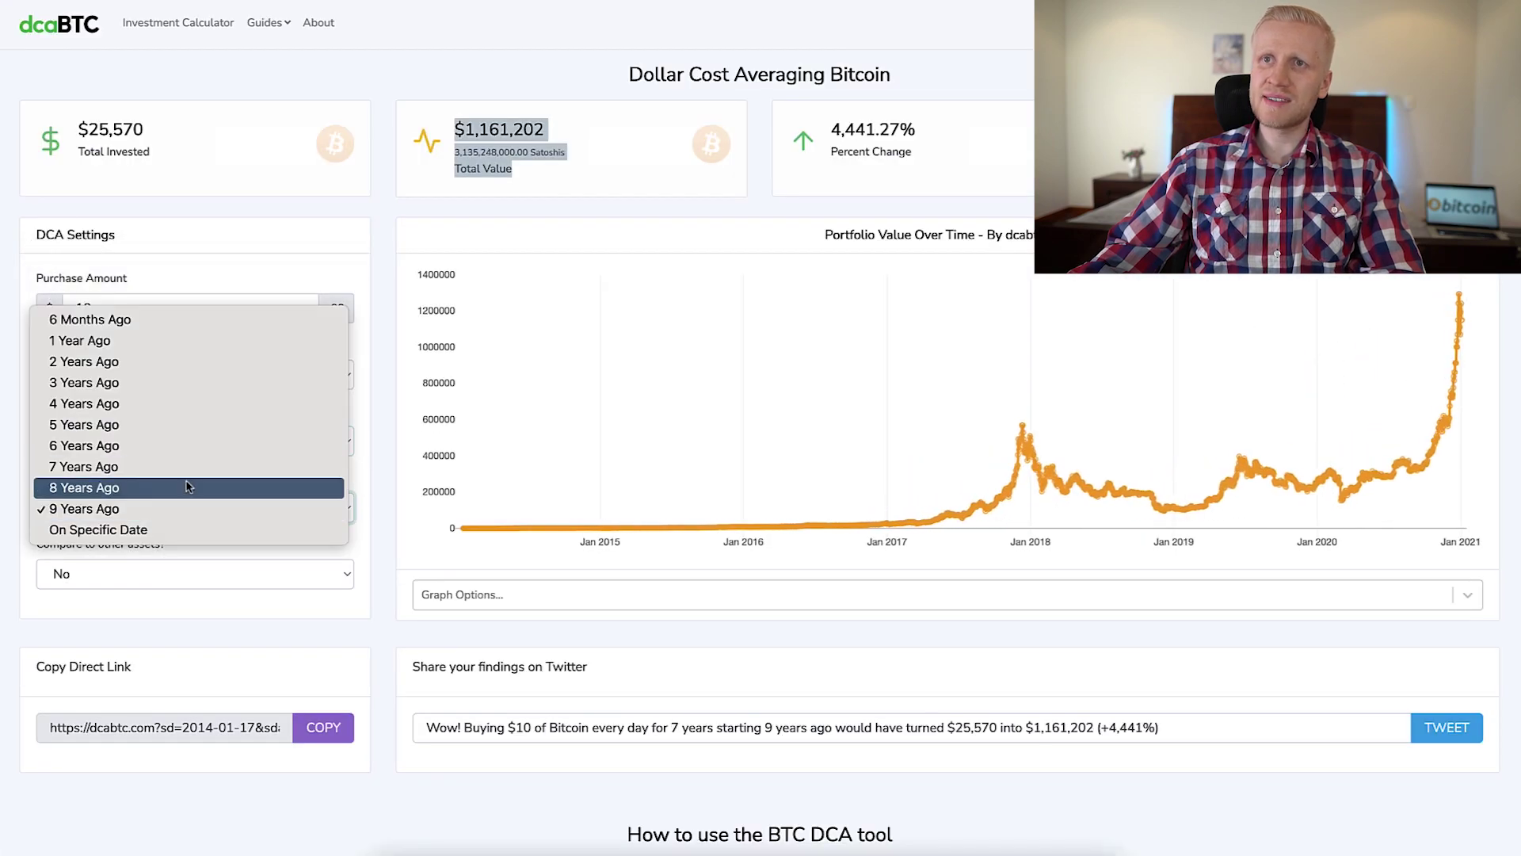
pyautogui.click(181, 467)
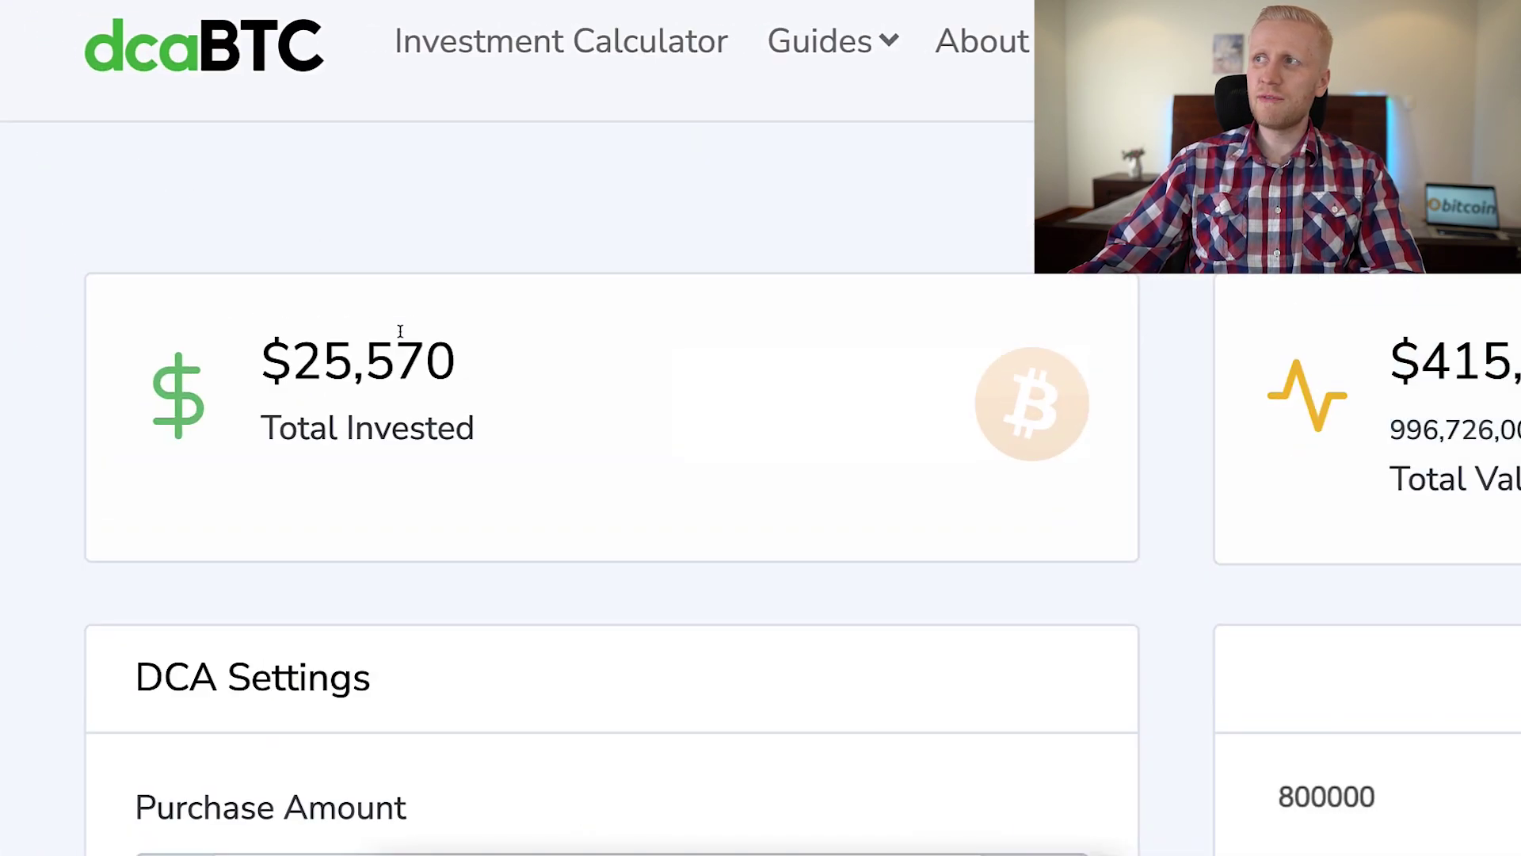
pyautogui.moveTo(741, 495); pyautogui.dragTo(499, 270)
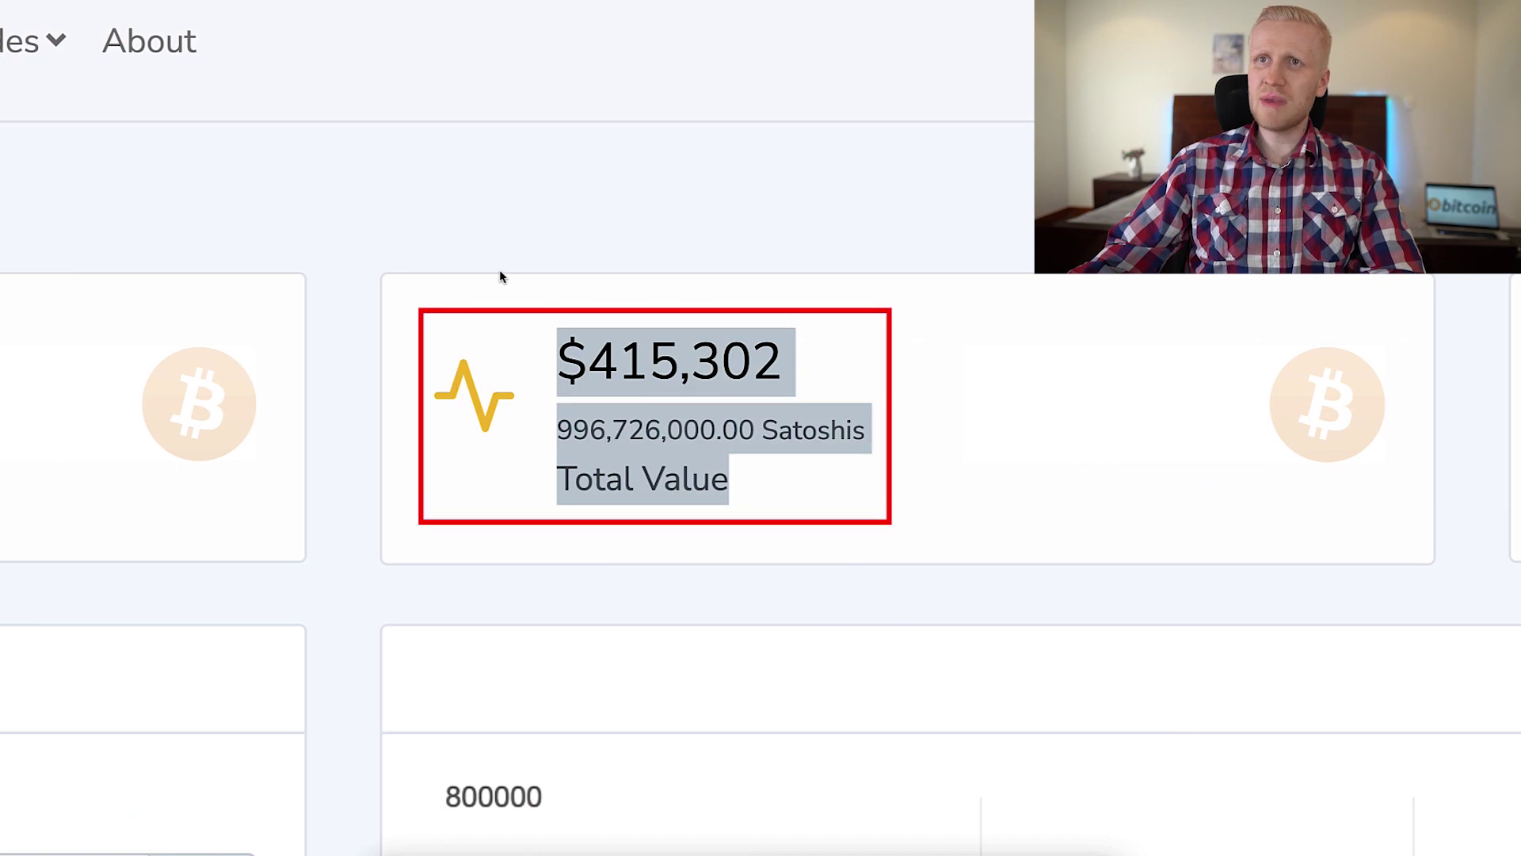
# Recalculate for 3 years starting 3 years ago, showing $10,960 total invested
pyautogui.click(102, 441)
pyautogui.click(95, 350)
pyautogui.click(129, 511)
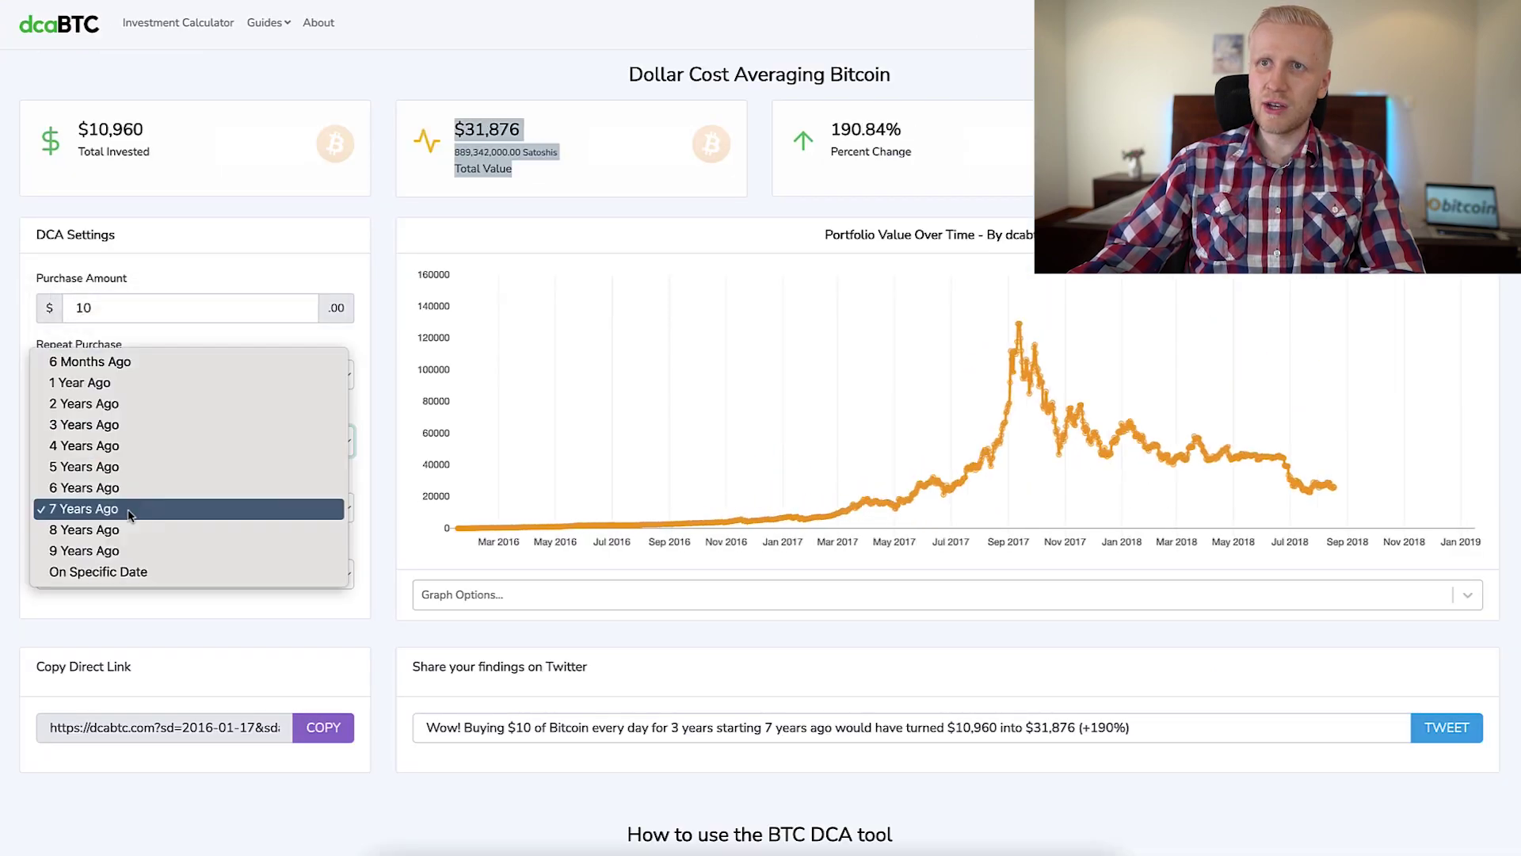
pyautogui.click(119, 425)
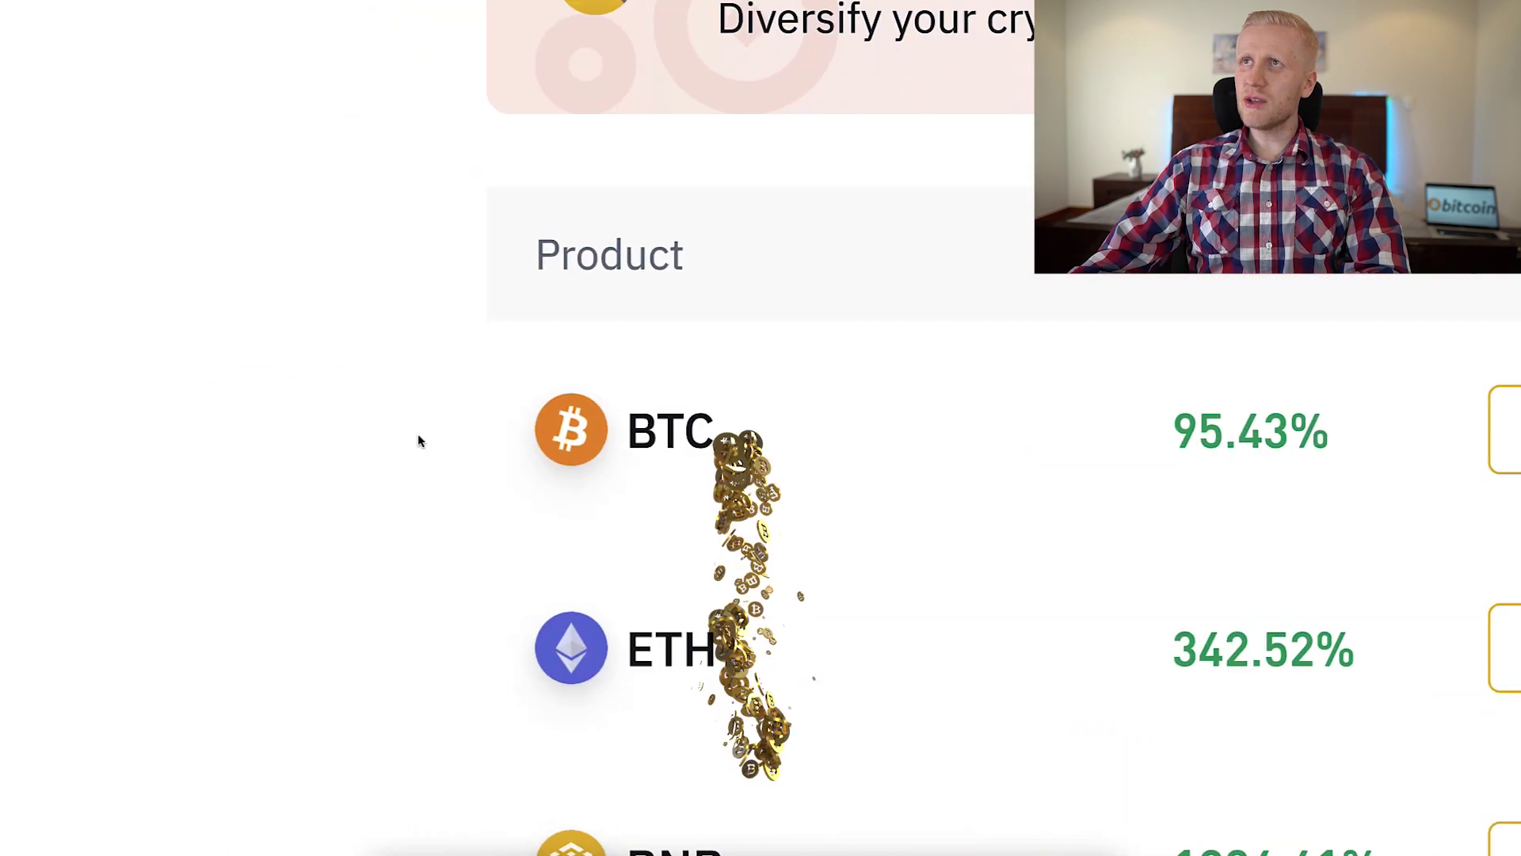
# Scroll the Auto-Invest product list to view the BTC and ETH historical ROI
pyautogui.scroll(5, 130, 674)
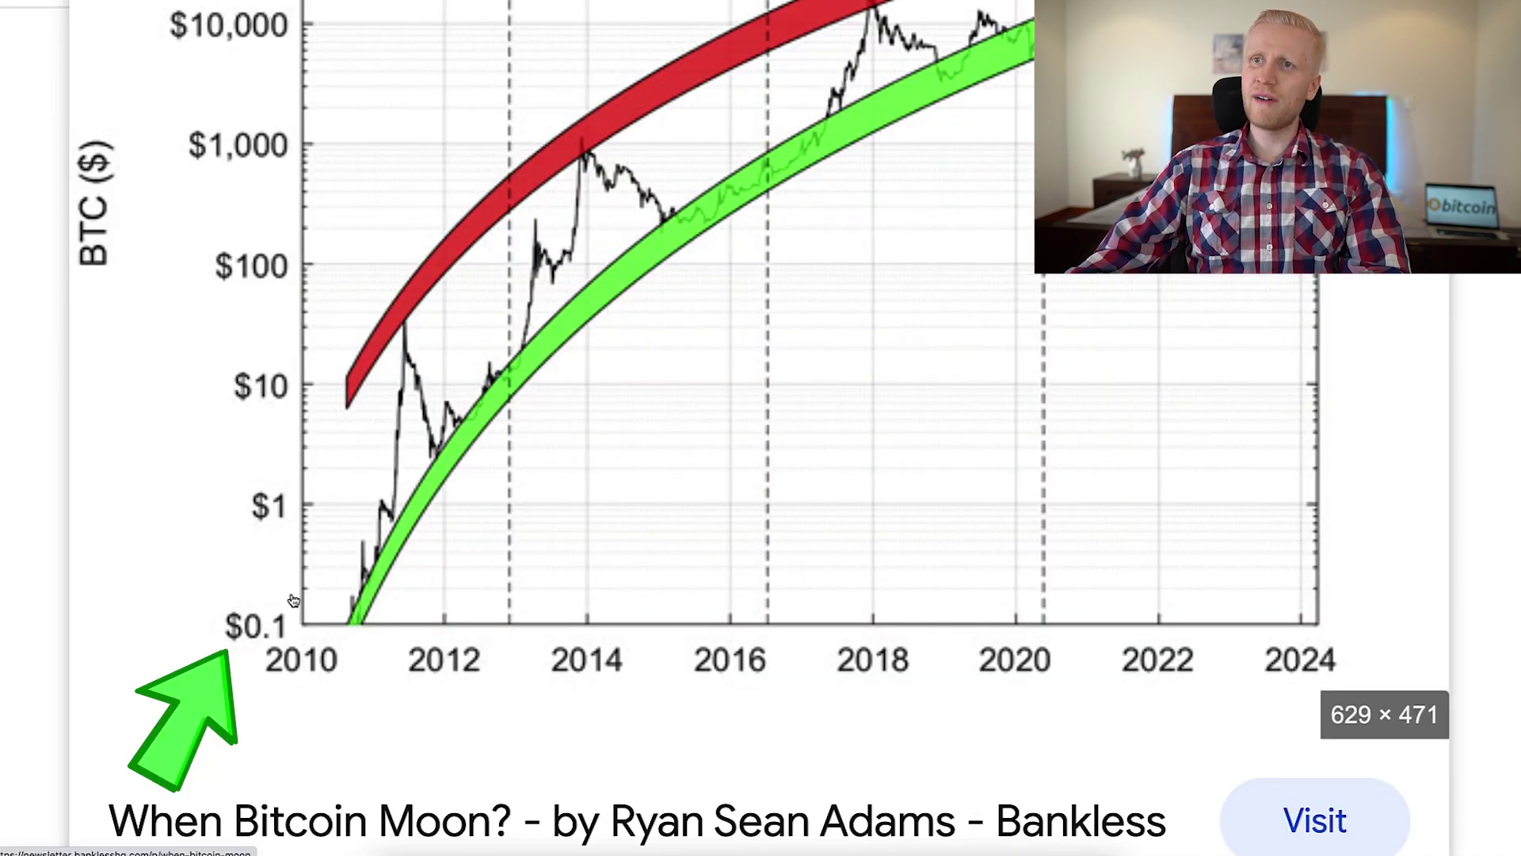
# Scroll the Google Images preview of the log-scale Bitcoin price-band chart
pyautogui.scroll(5, 205, 550)
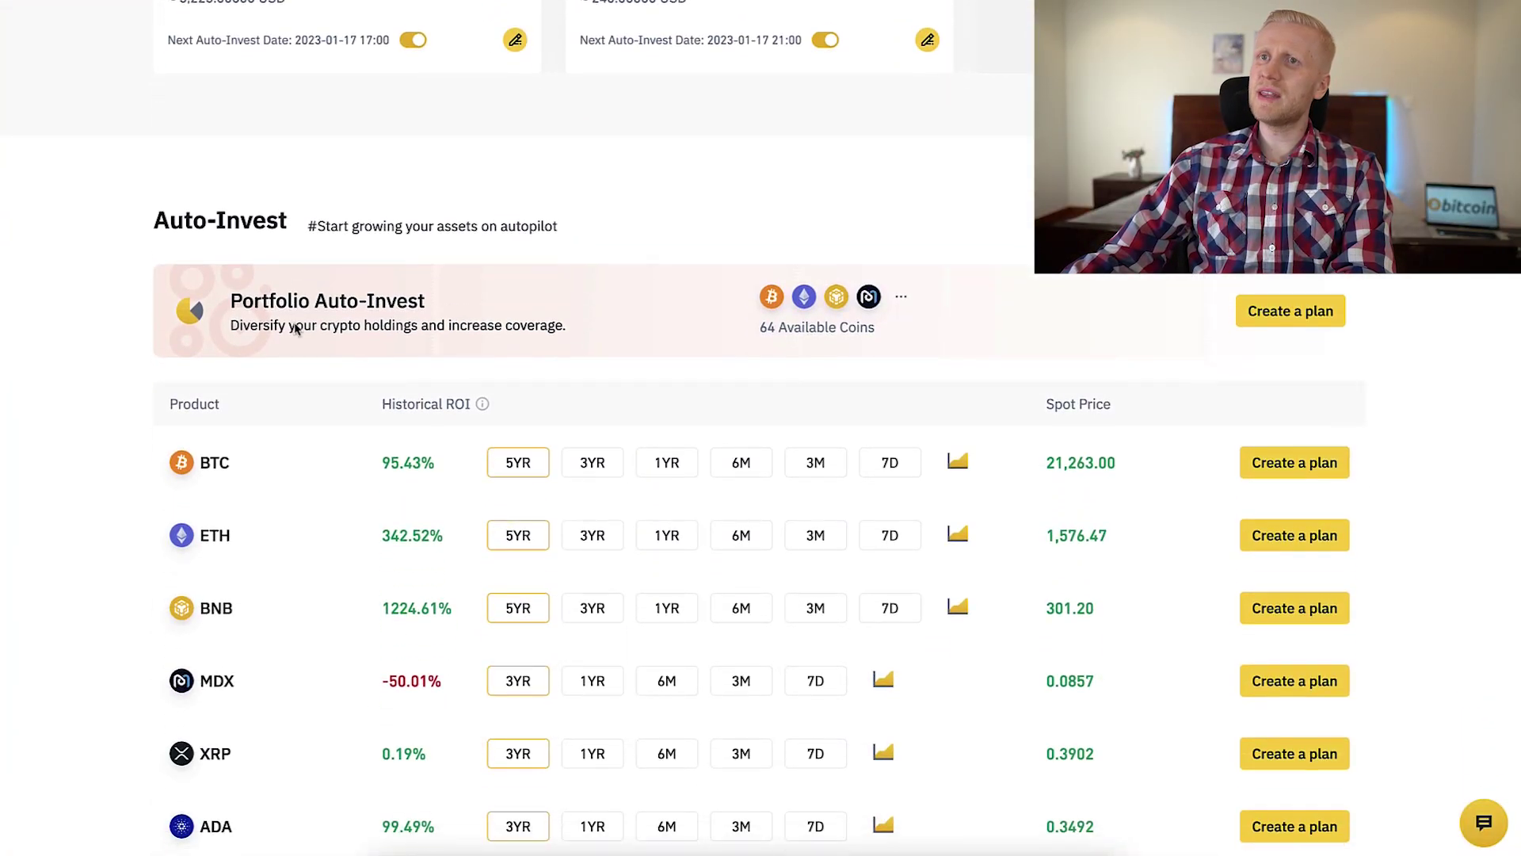
pyautogui.scroll(-1, 290, 336)
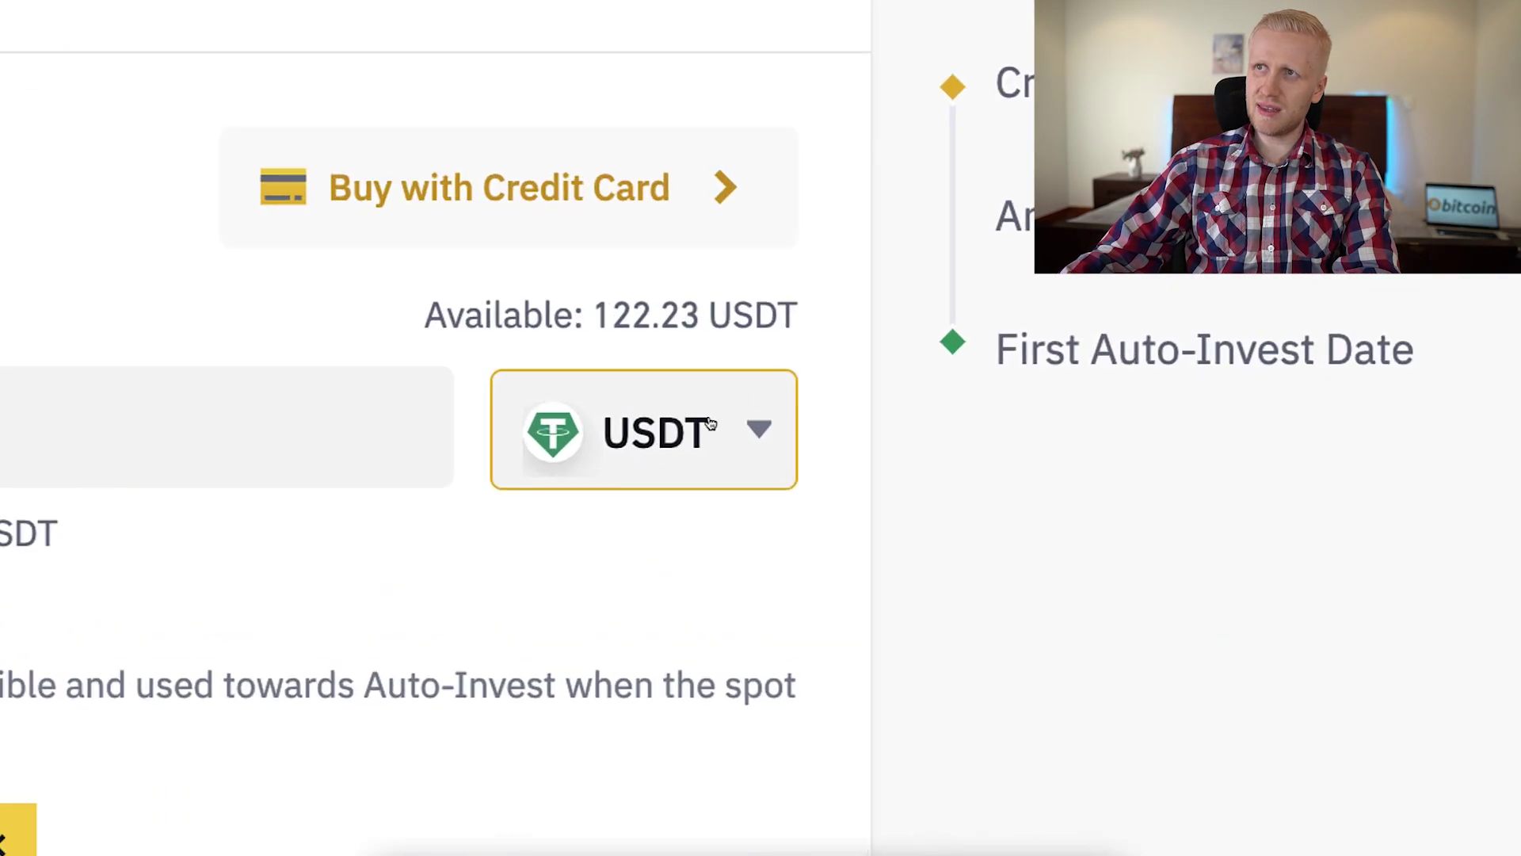
pyautogui.click(763, 362)
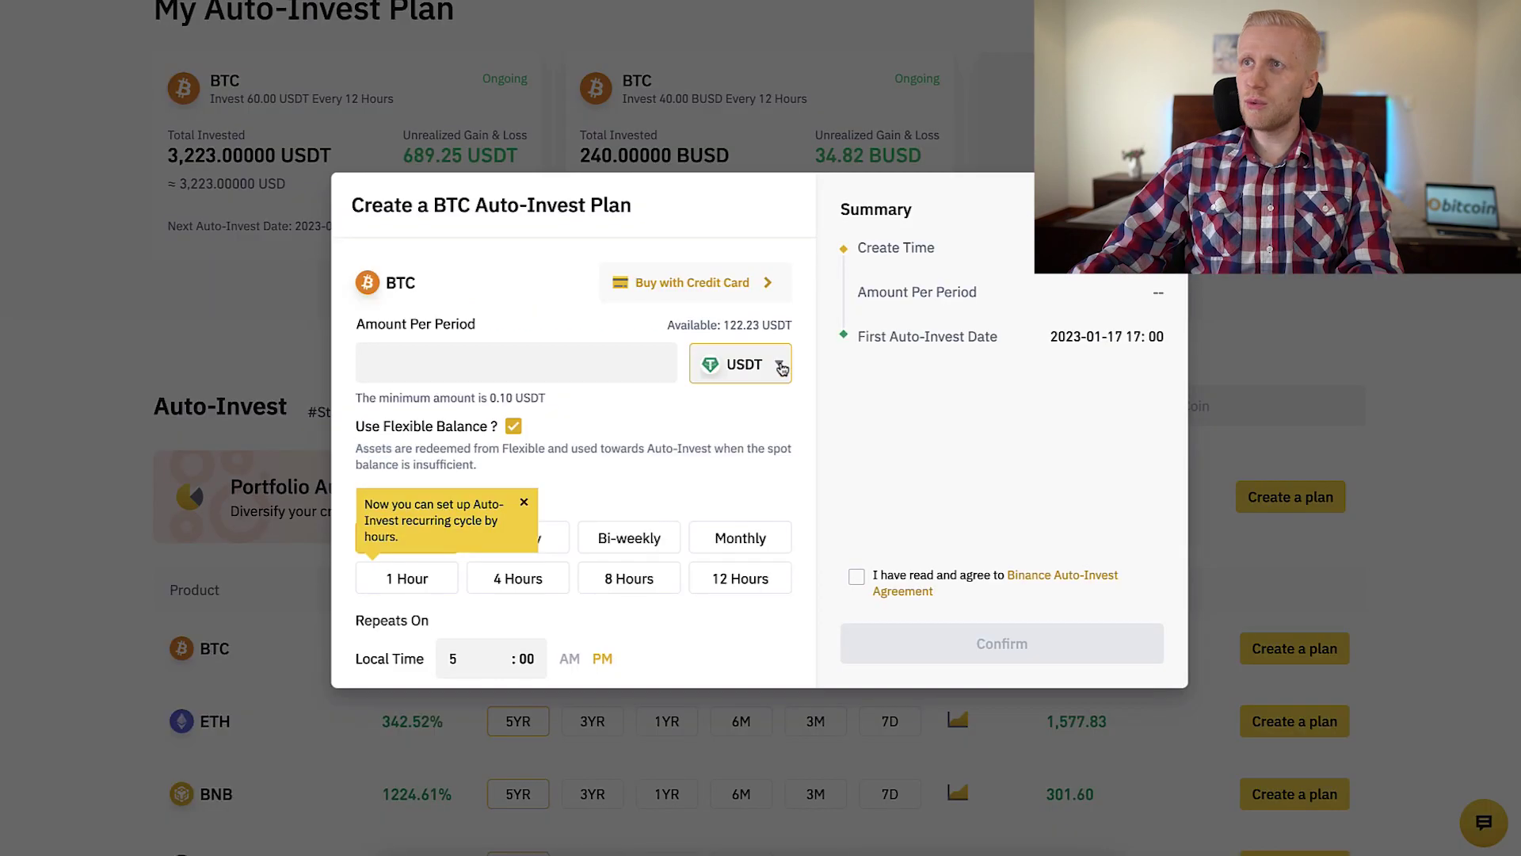
pyautogui.click(764, 471)
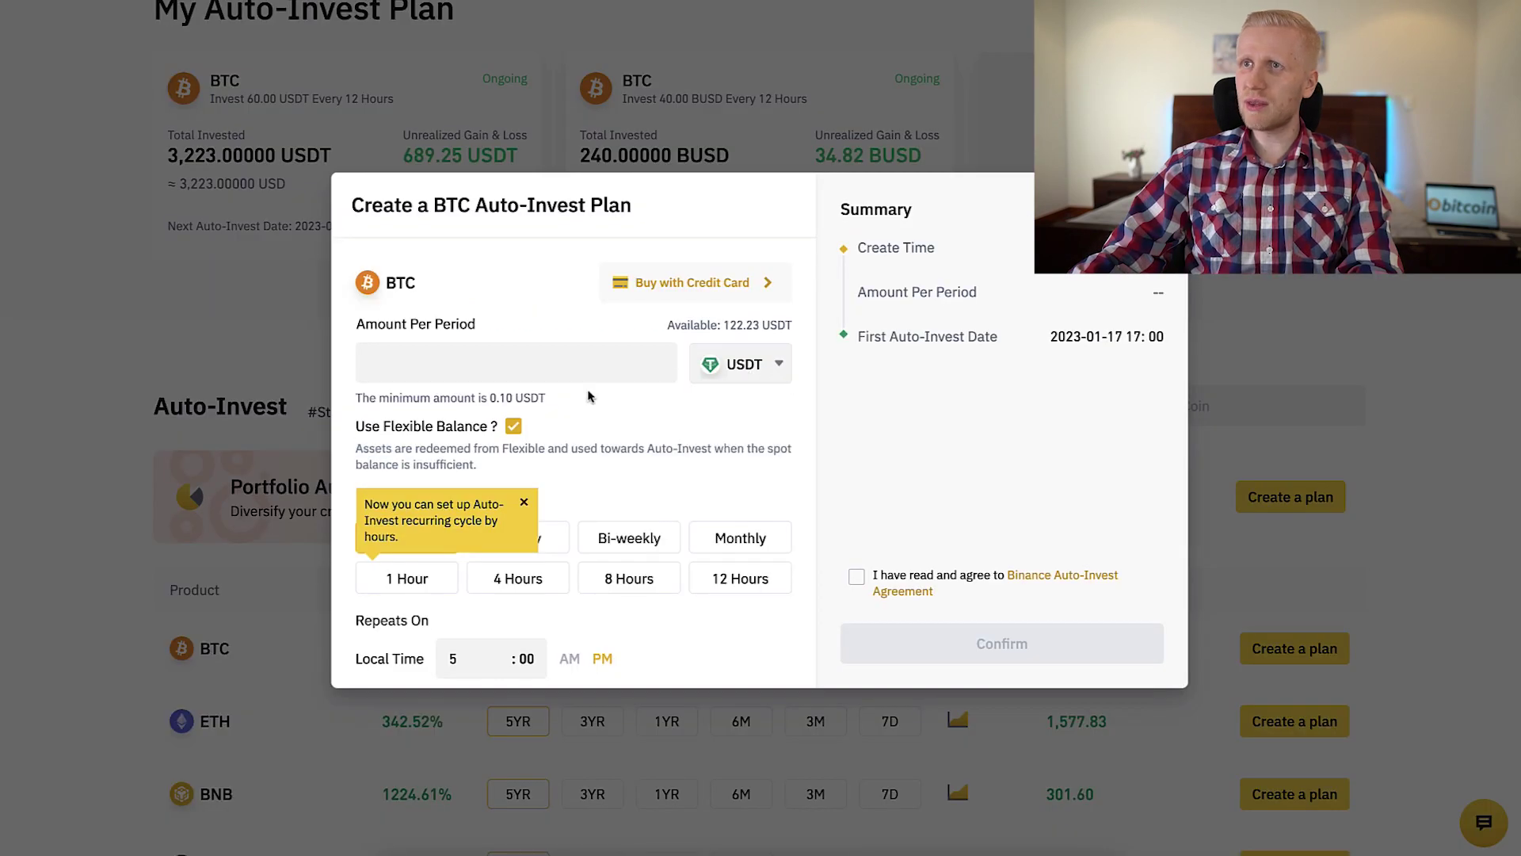
pyautogui.click(513, 426)
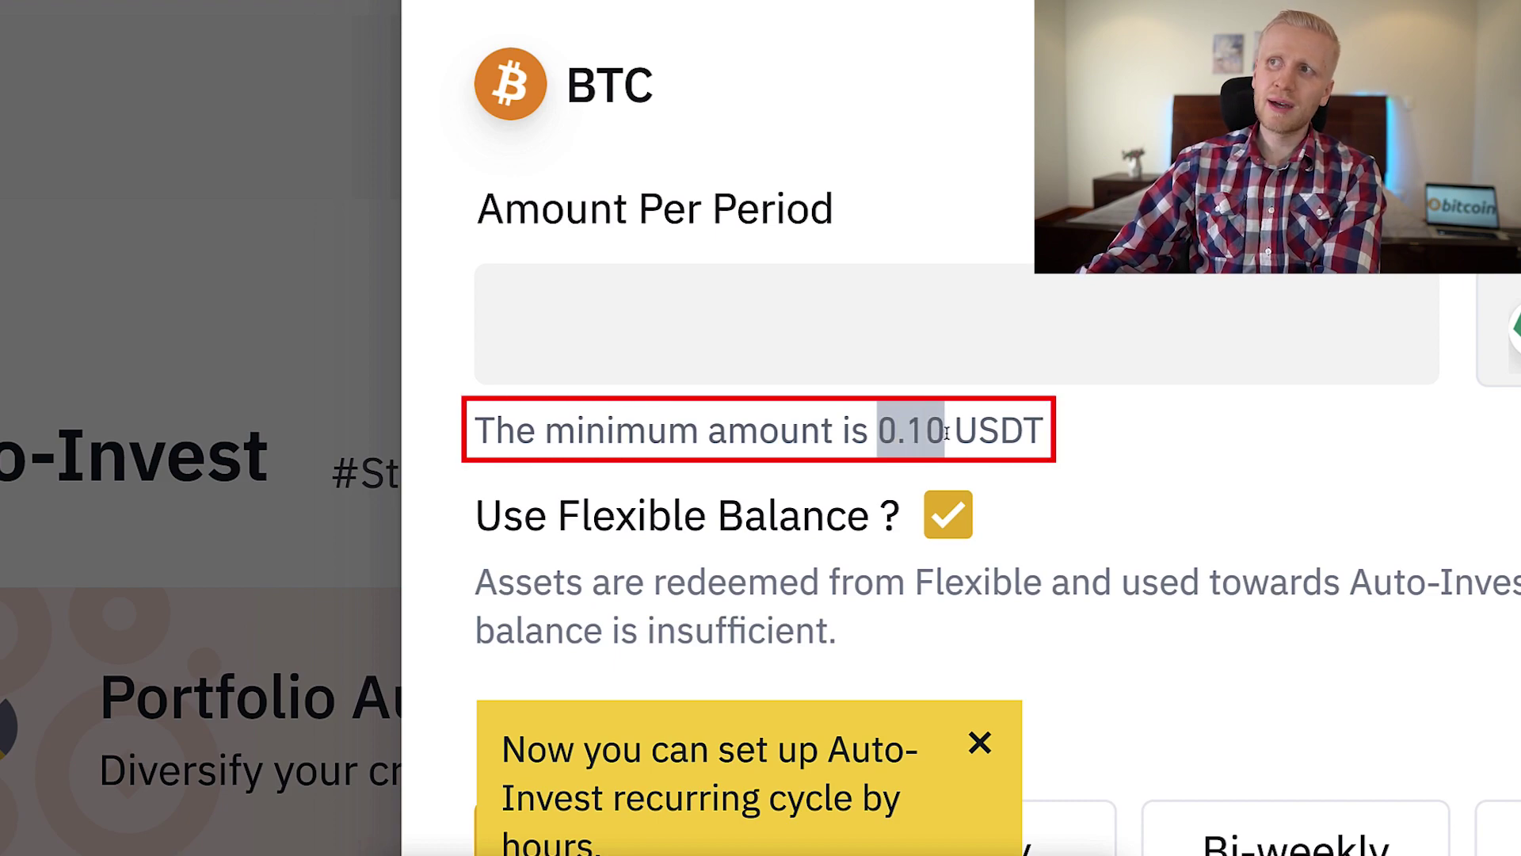
# Note the 0.10 USDT minimum and try small amounts per period such as 5, 0.01 and 0.10
pyautogui.click(1033, 430)
pyautogui.moveTo(878, 431); pyautogui.dragTo(1057, 448)
pyautogui.click(1078, 446)
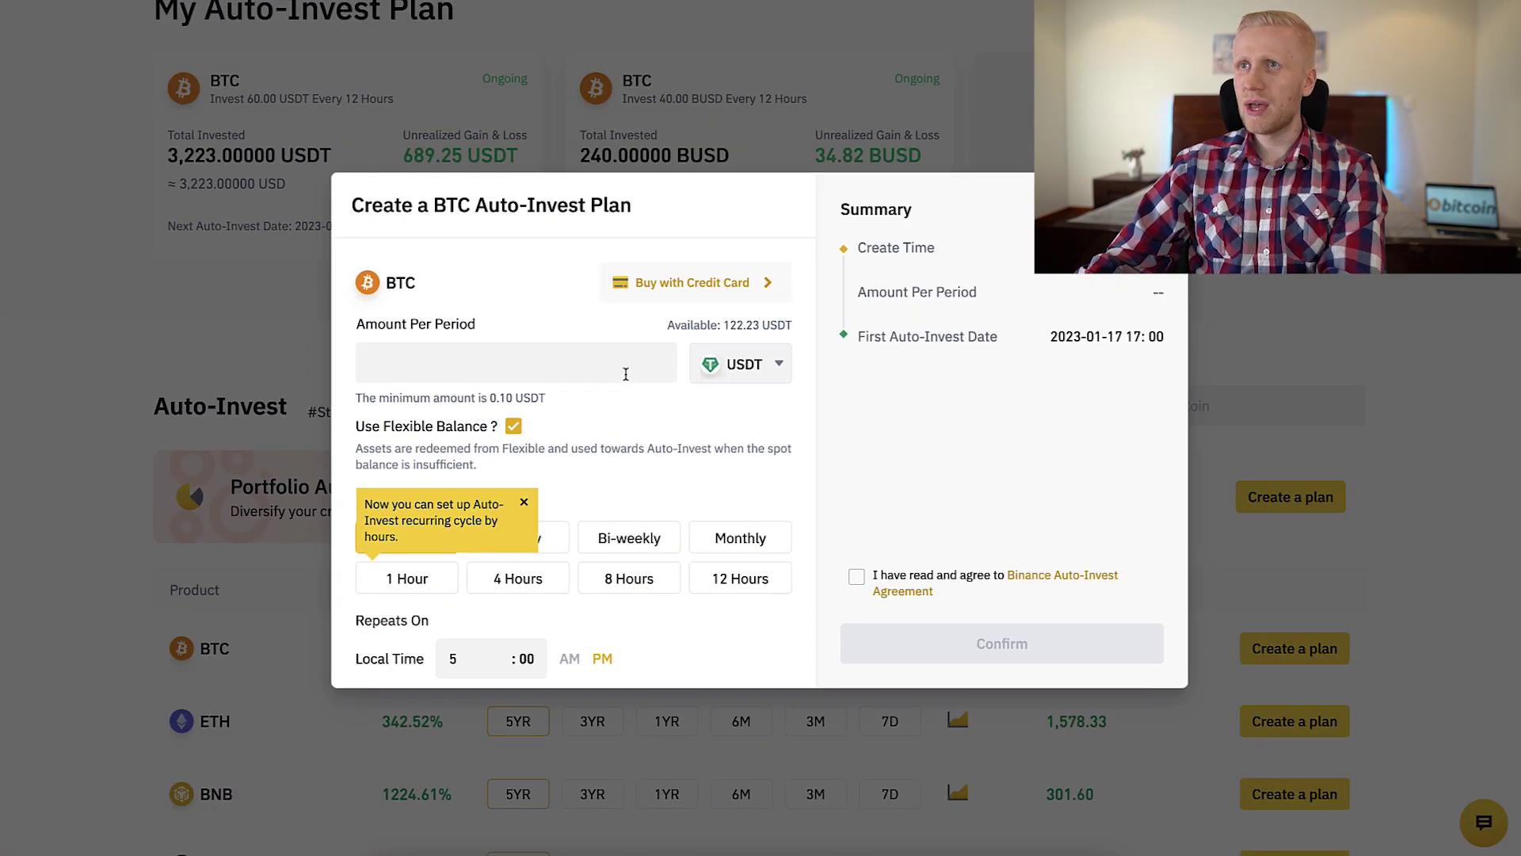
pyautogui.click(1284, 359)
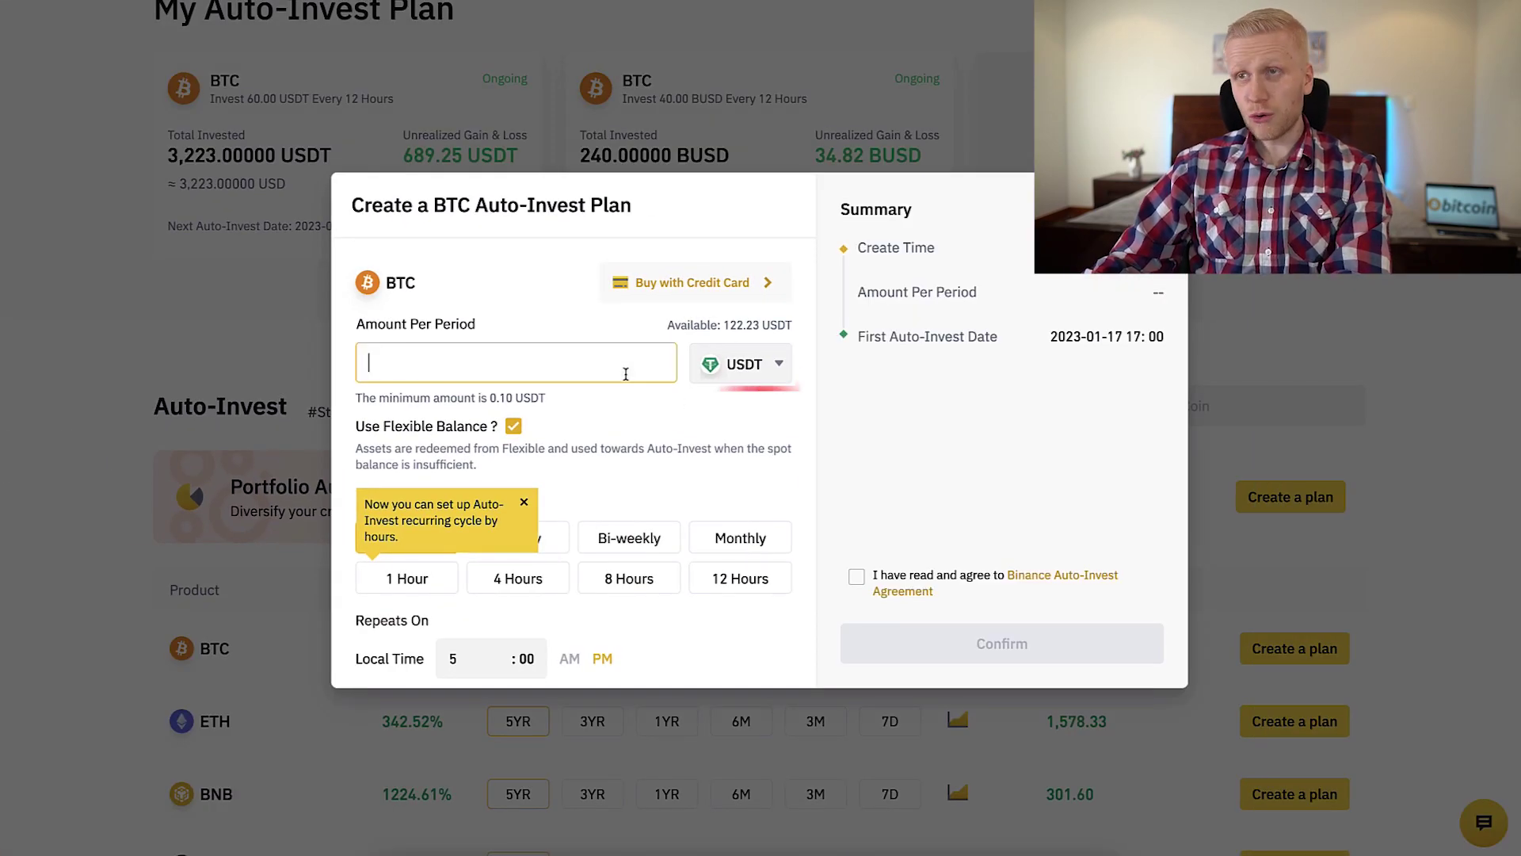
pyautogui.write('1')
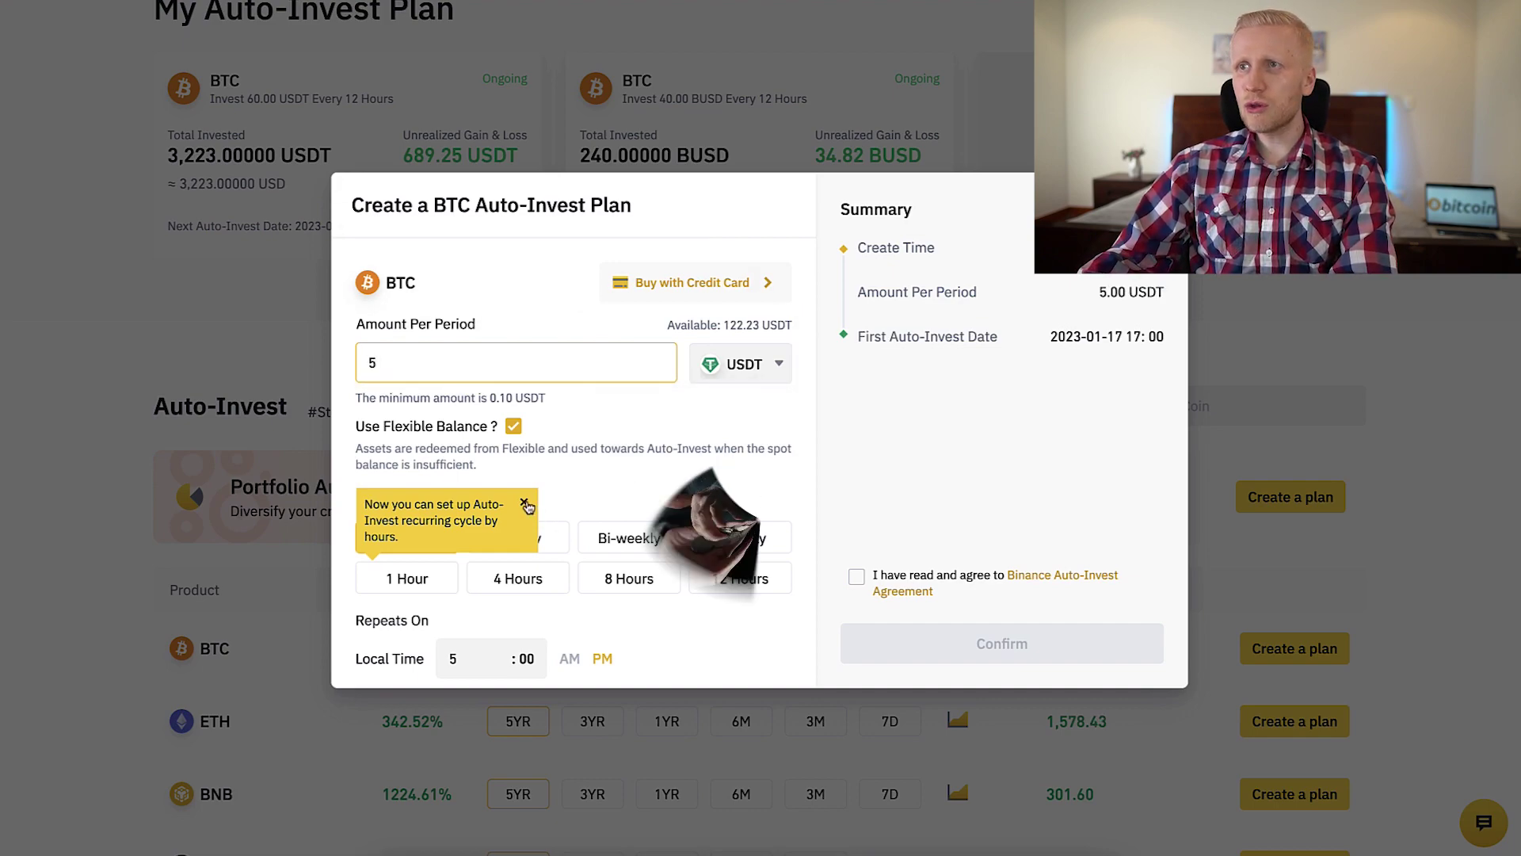
pyautogui.press('BackSpace')
pyautogui.write('0.01')
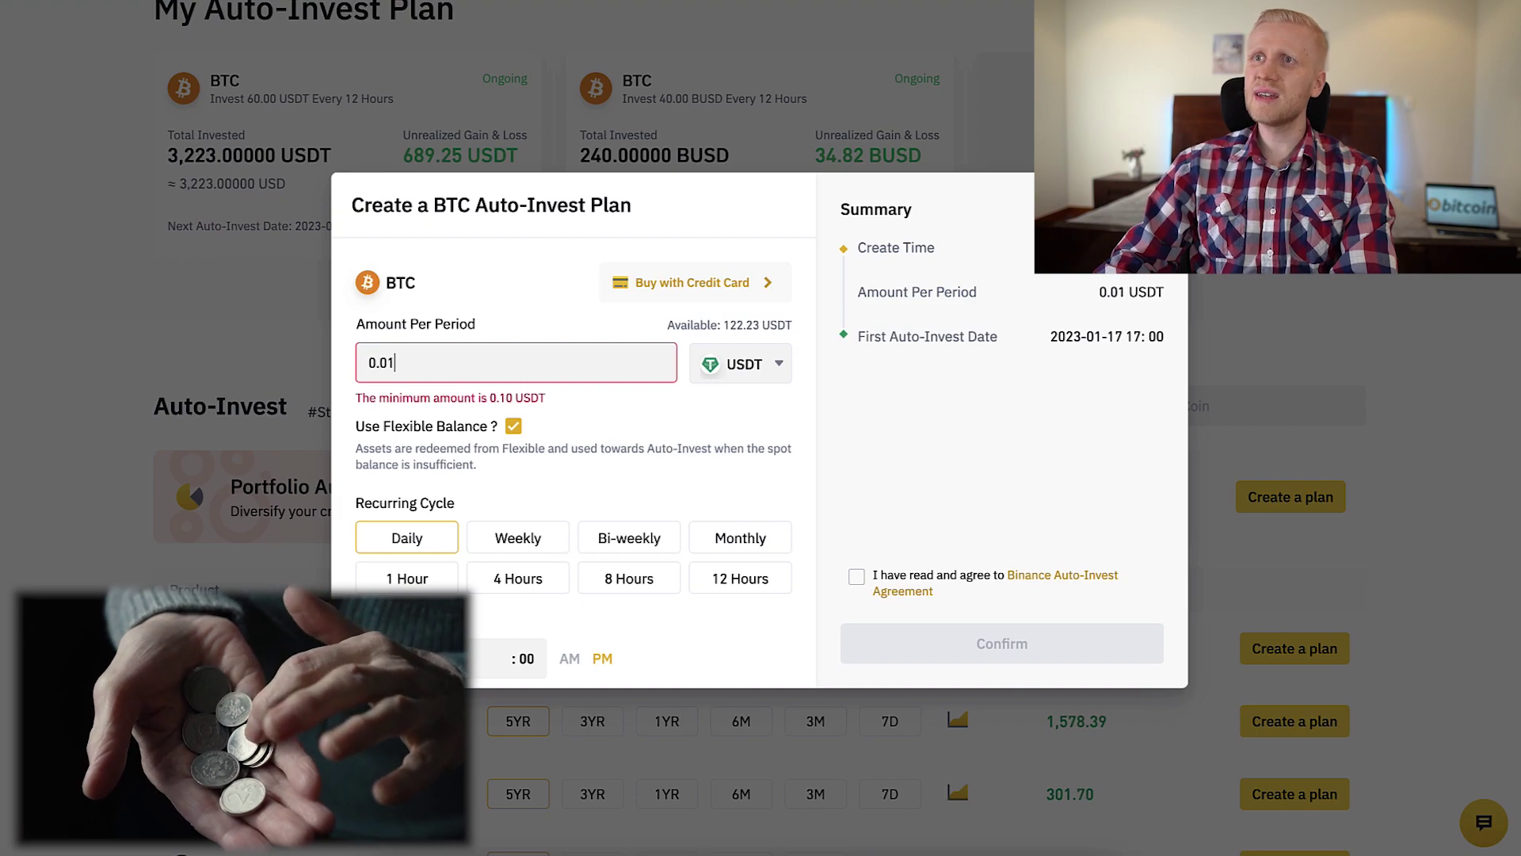
pyautogui.press('BackSpace')
pyautogui.press('BackSpace')
pyautogui.write('1')
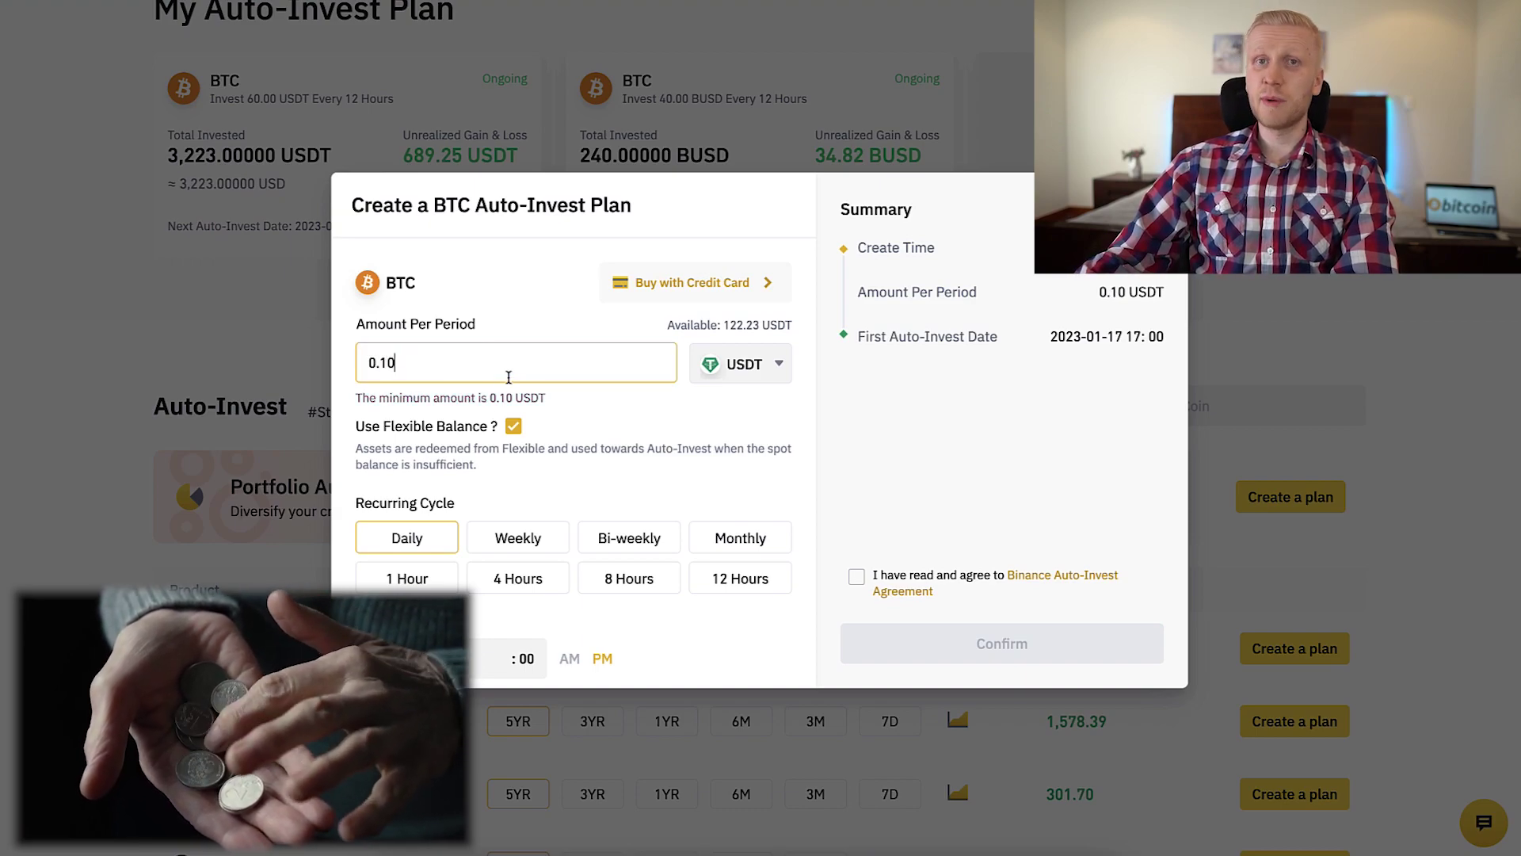
pyautogui.write('0')
# Enter 10000000 USDT and note the 2,000,000.00 USDT maximum warning
pyautogui.doubleClick(533, 365)
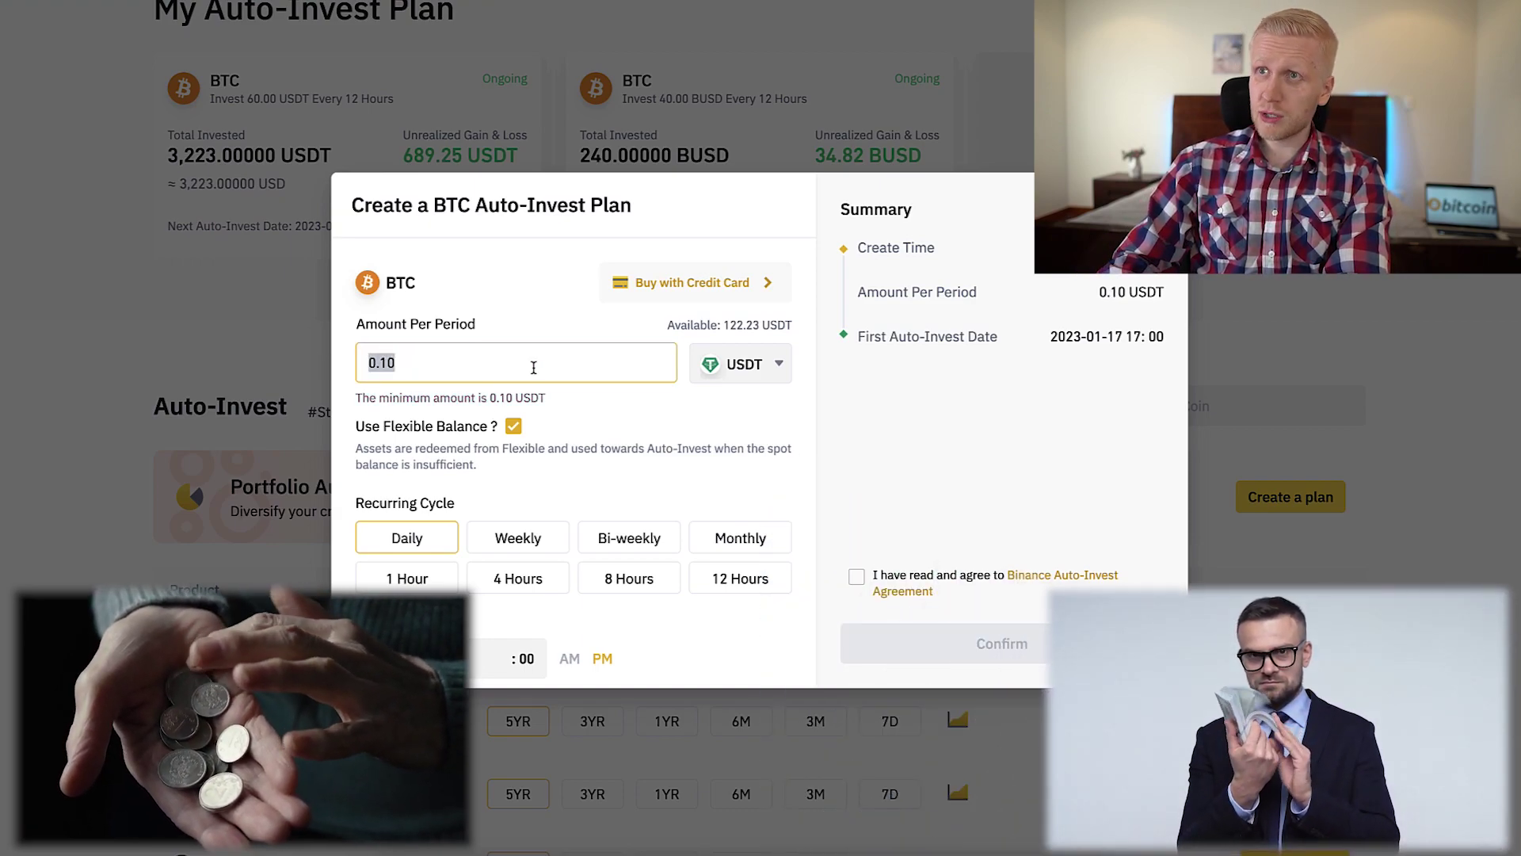
pyautogui.write('1000000')
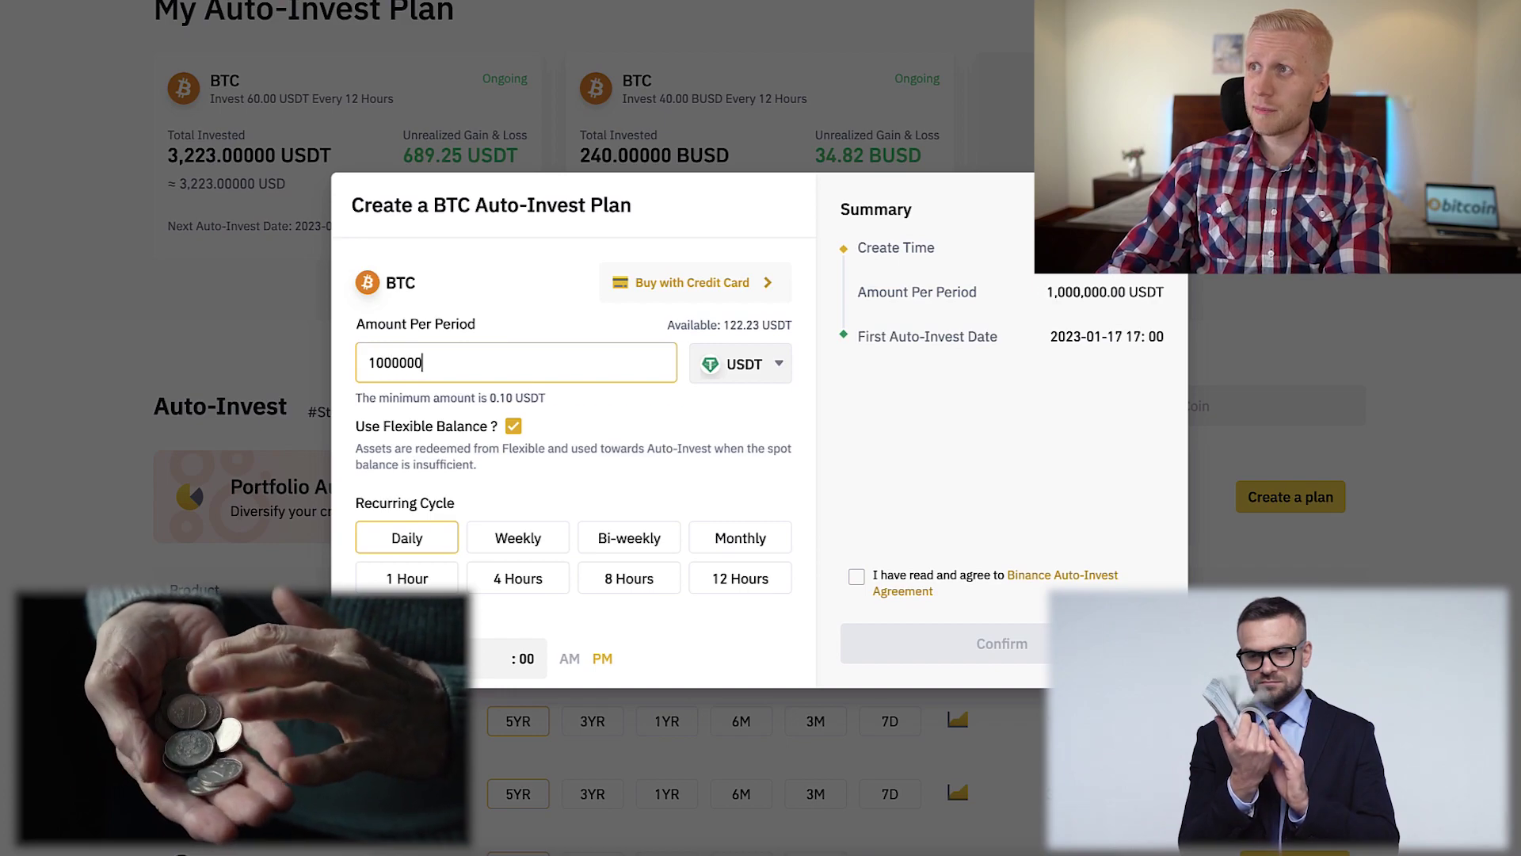
pyautogui.write('0')
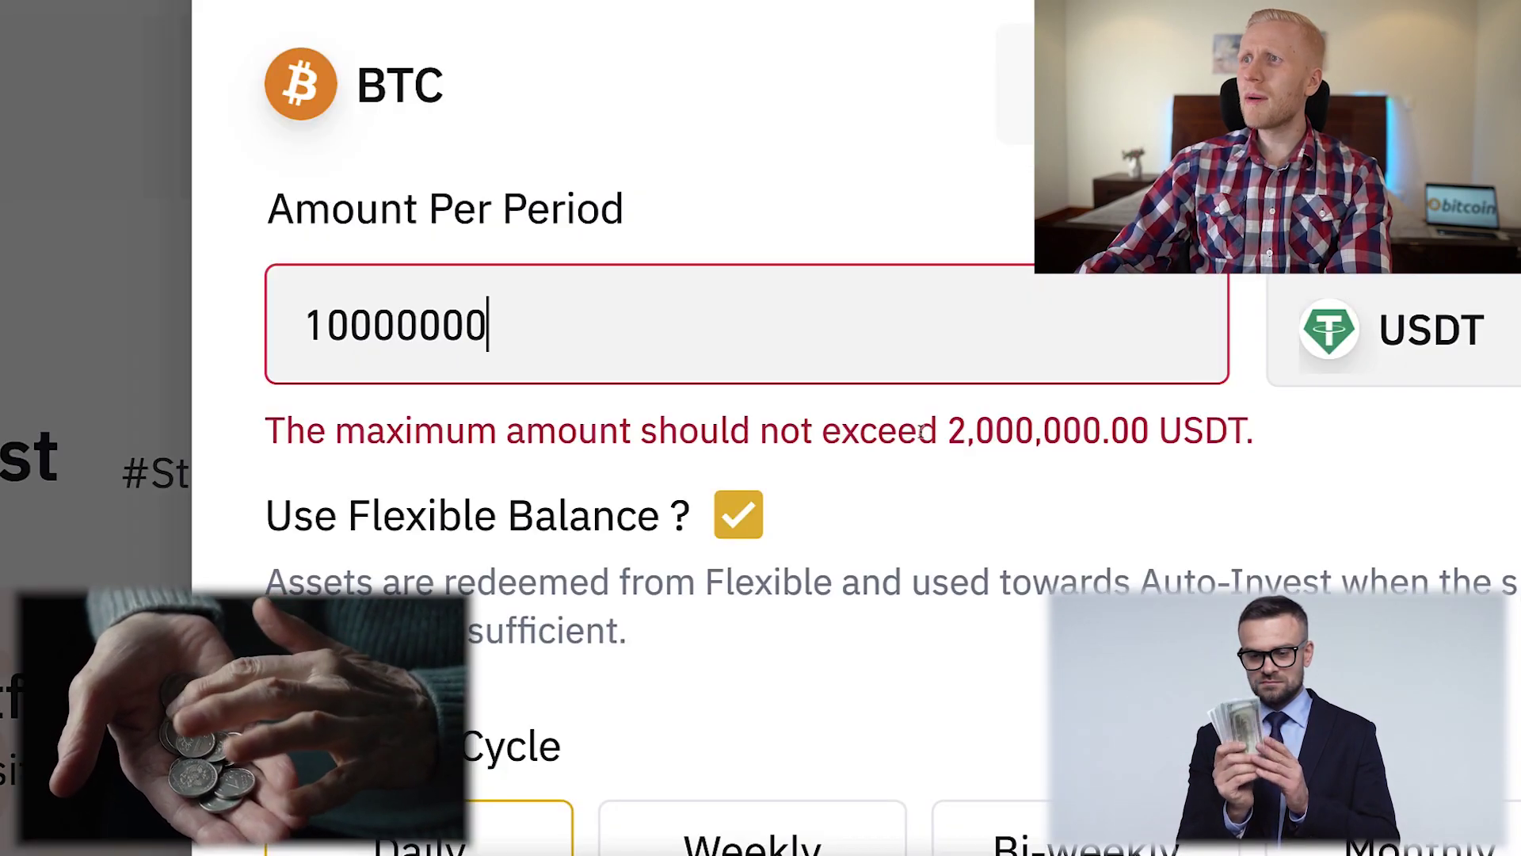
pyautogui.moveTo(919, 430); pyautogui.dragTo(1254, 432)
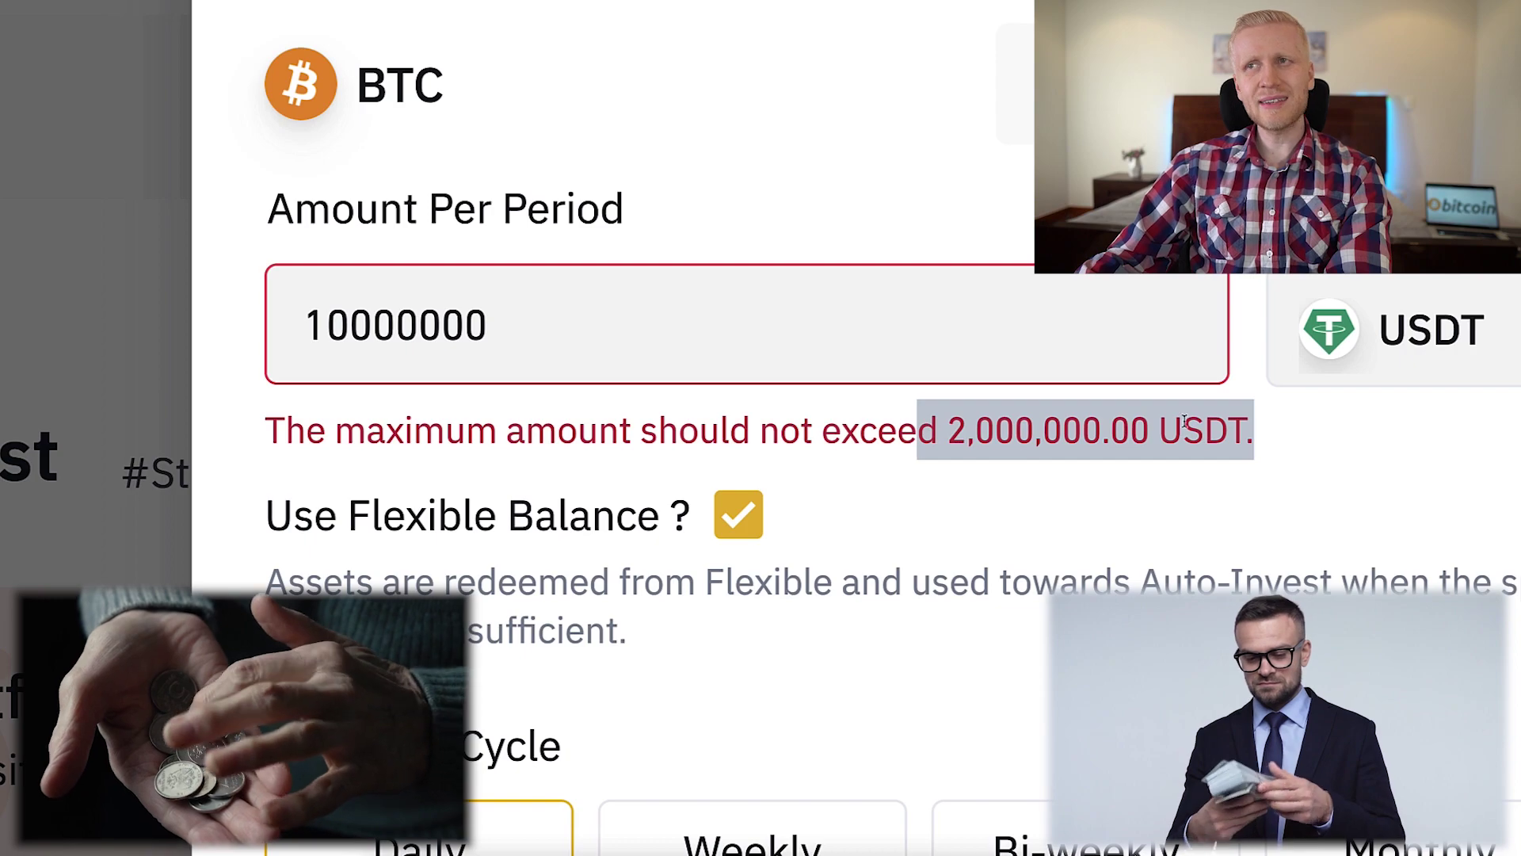
pyautogui.click(864, 351)
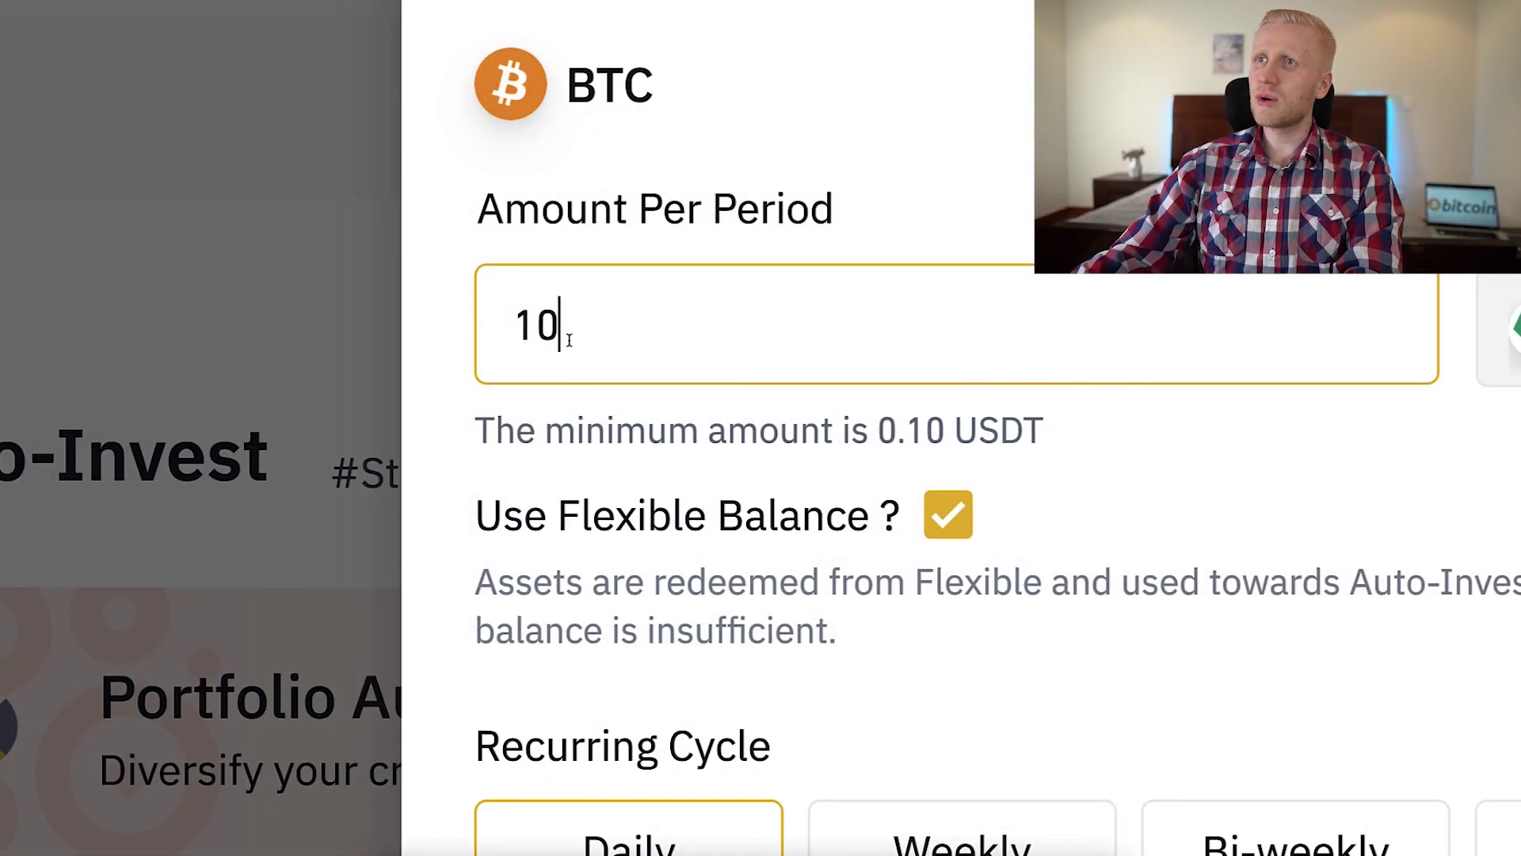
pyautogui.scroll(-2, 737, 341)
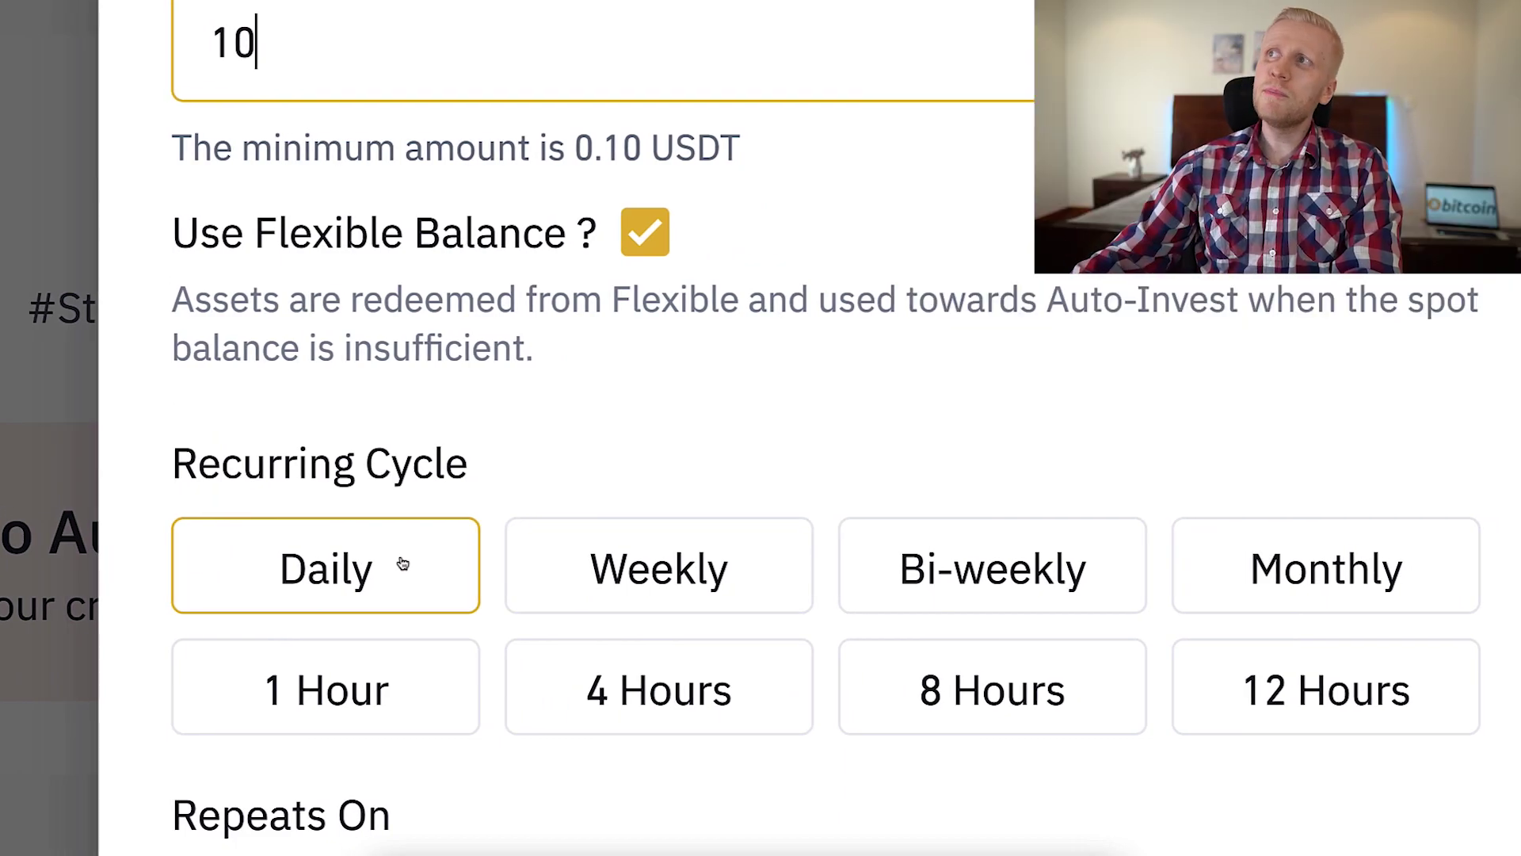
pyautogui.scroll(1, 463, 111)
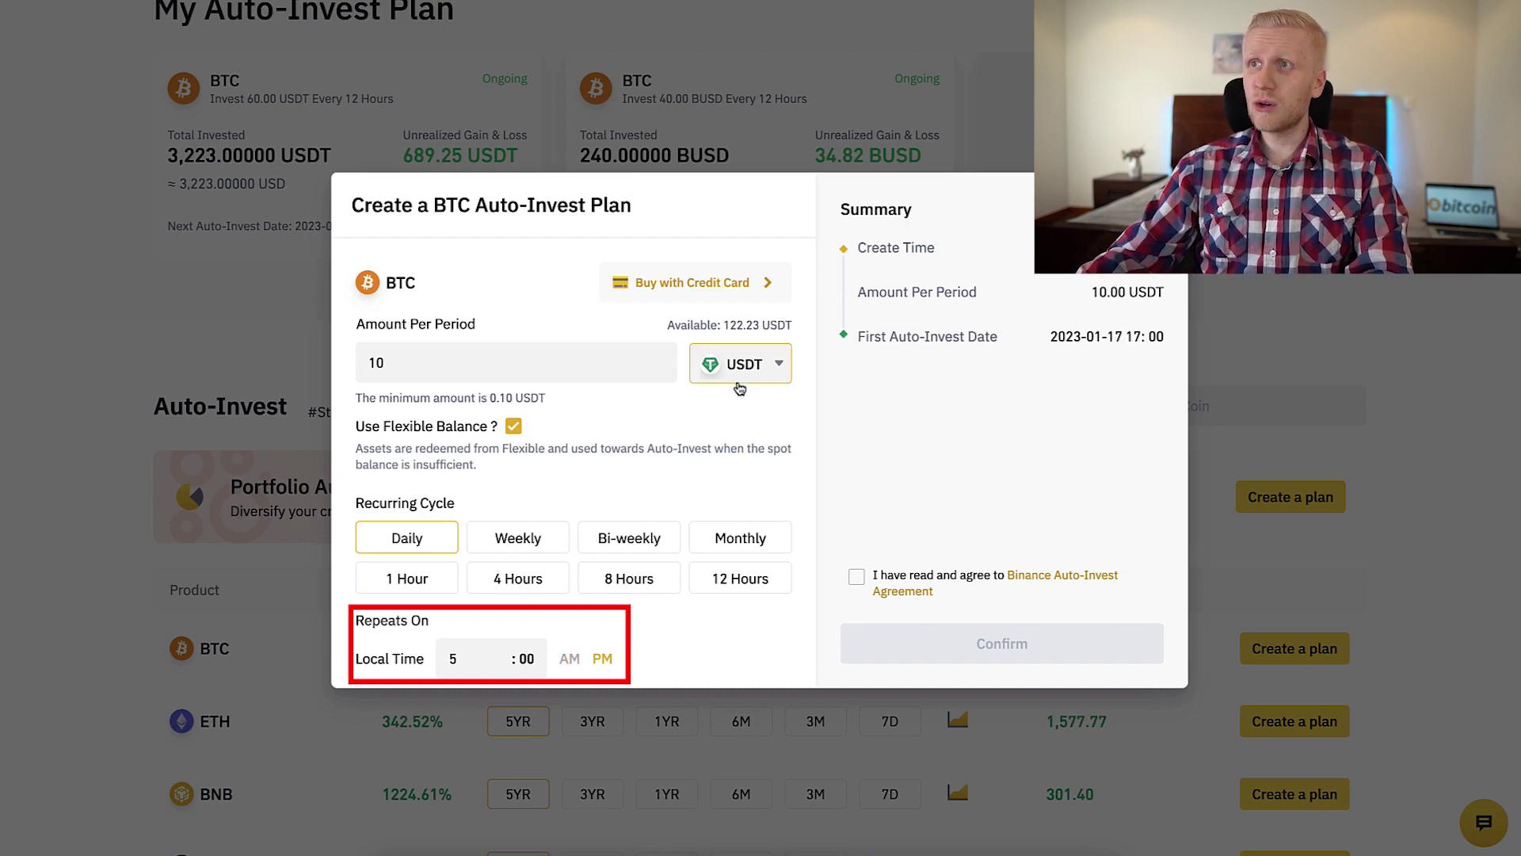
pyautogui.scroll(-1, 673, 373)
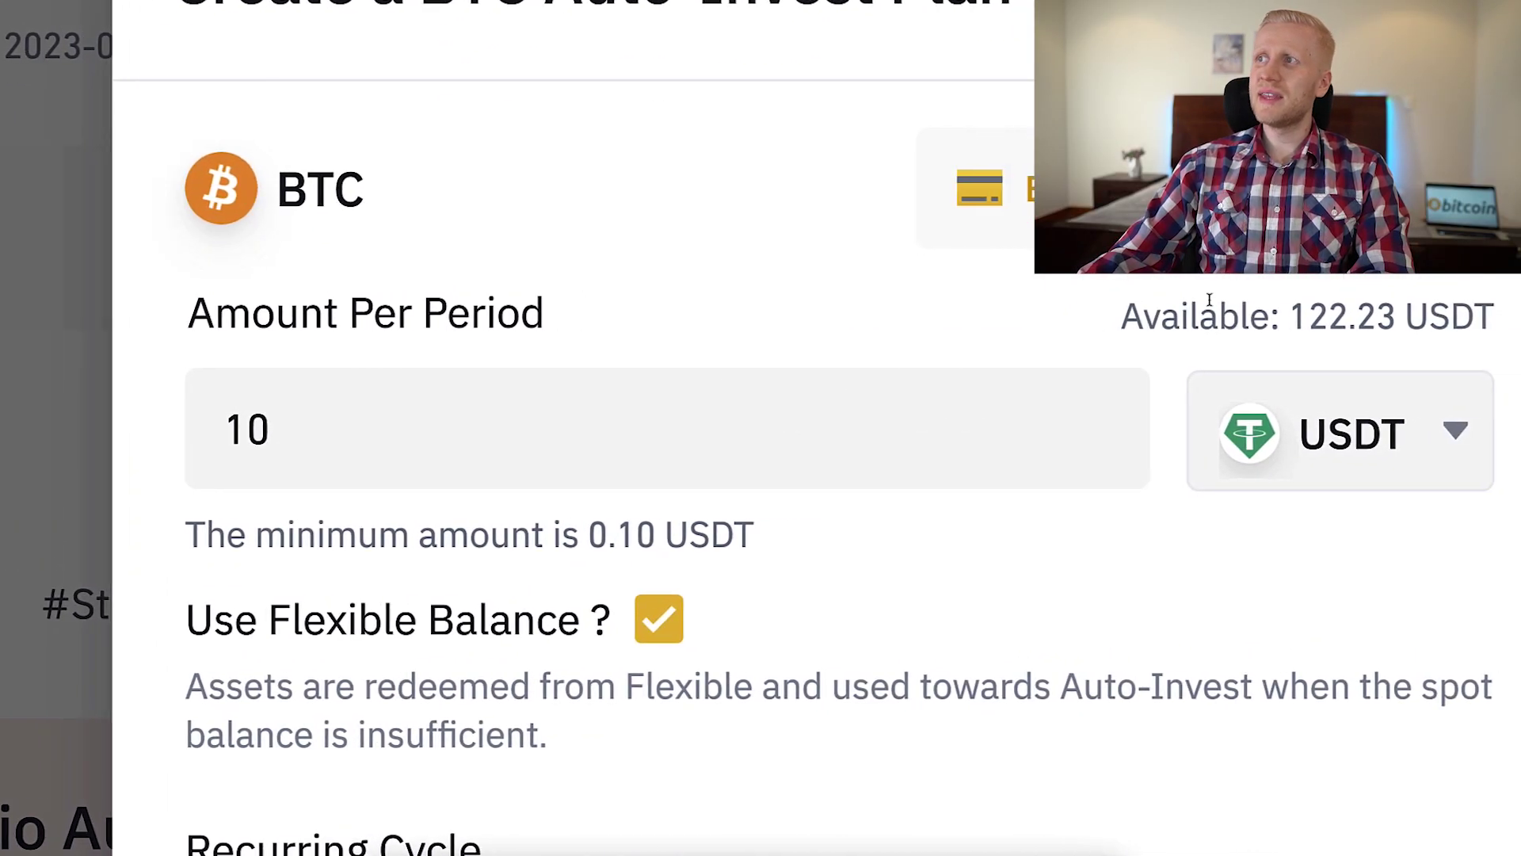
pyautogui.moveTo(700, 315); pyautogui.dragTo(742, 314)
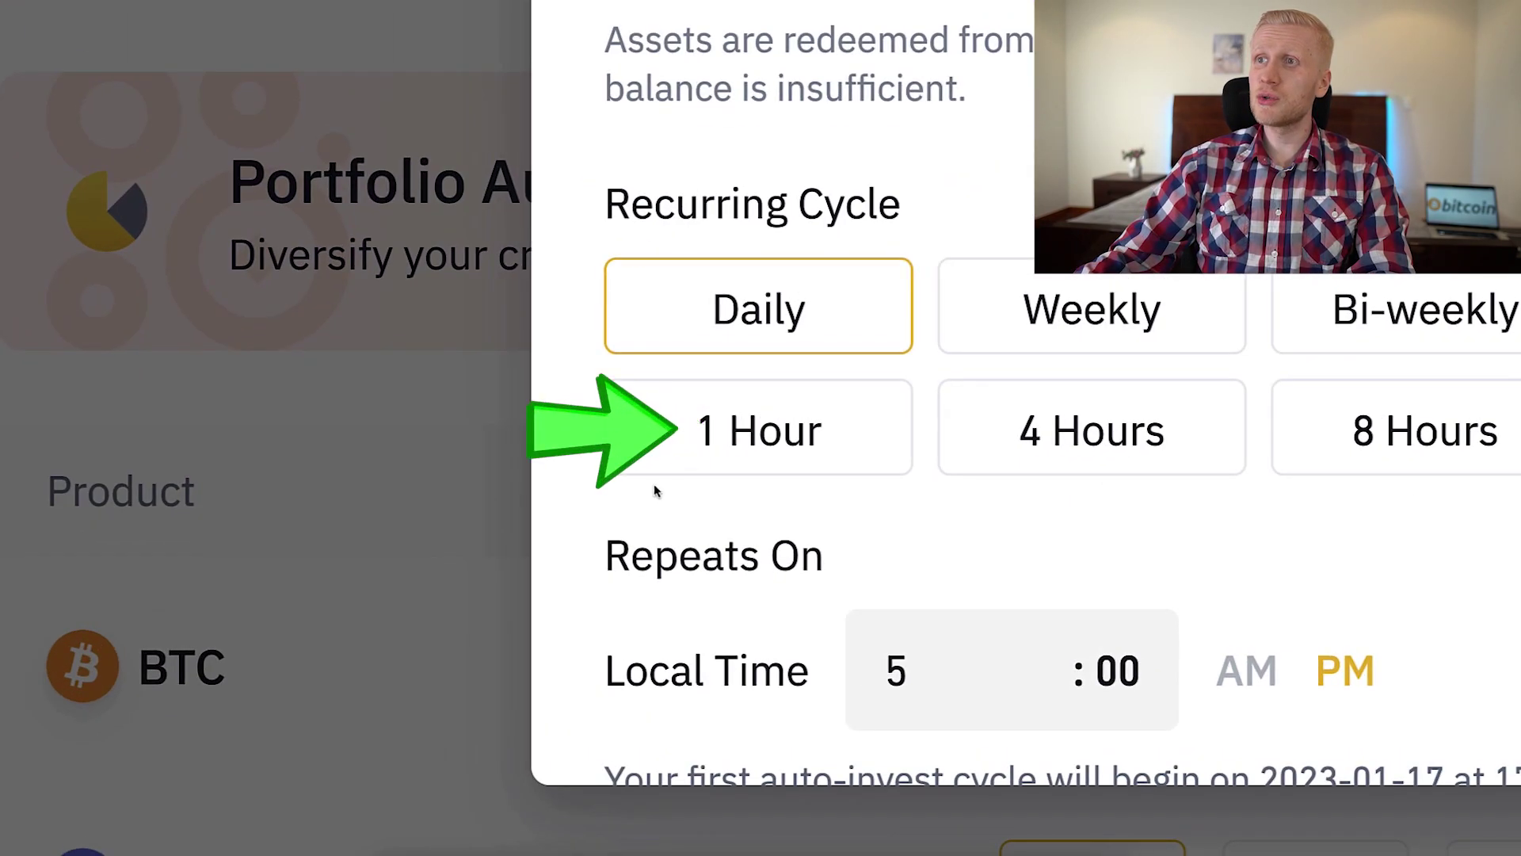
# Make the 10 USDT BTC plan recur weekly on Thursdays, accept the agreement and confirm
pyautogui.click(379, 581)
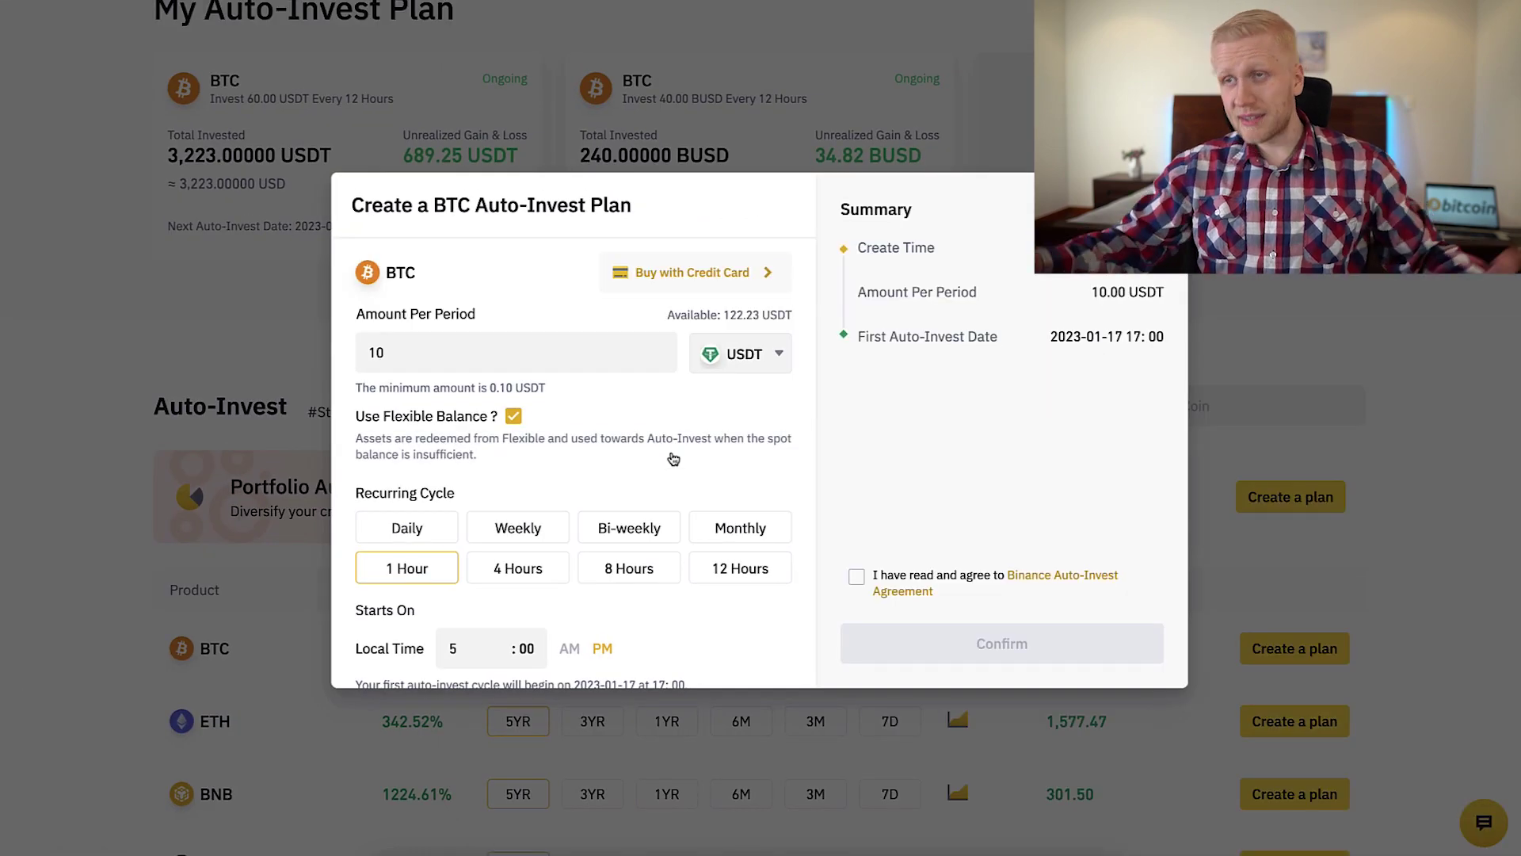
pyautogui.click(543, 532)
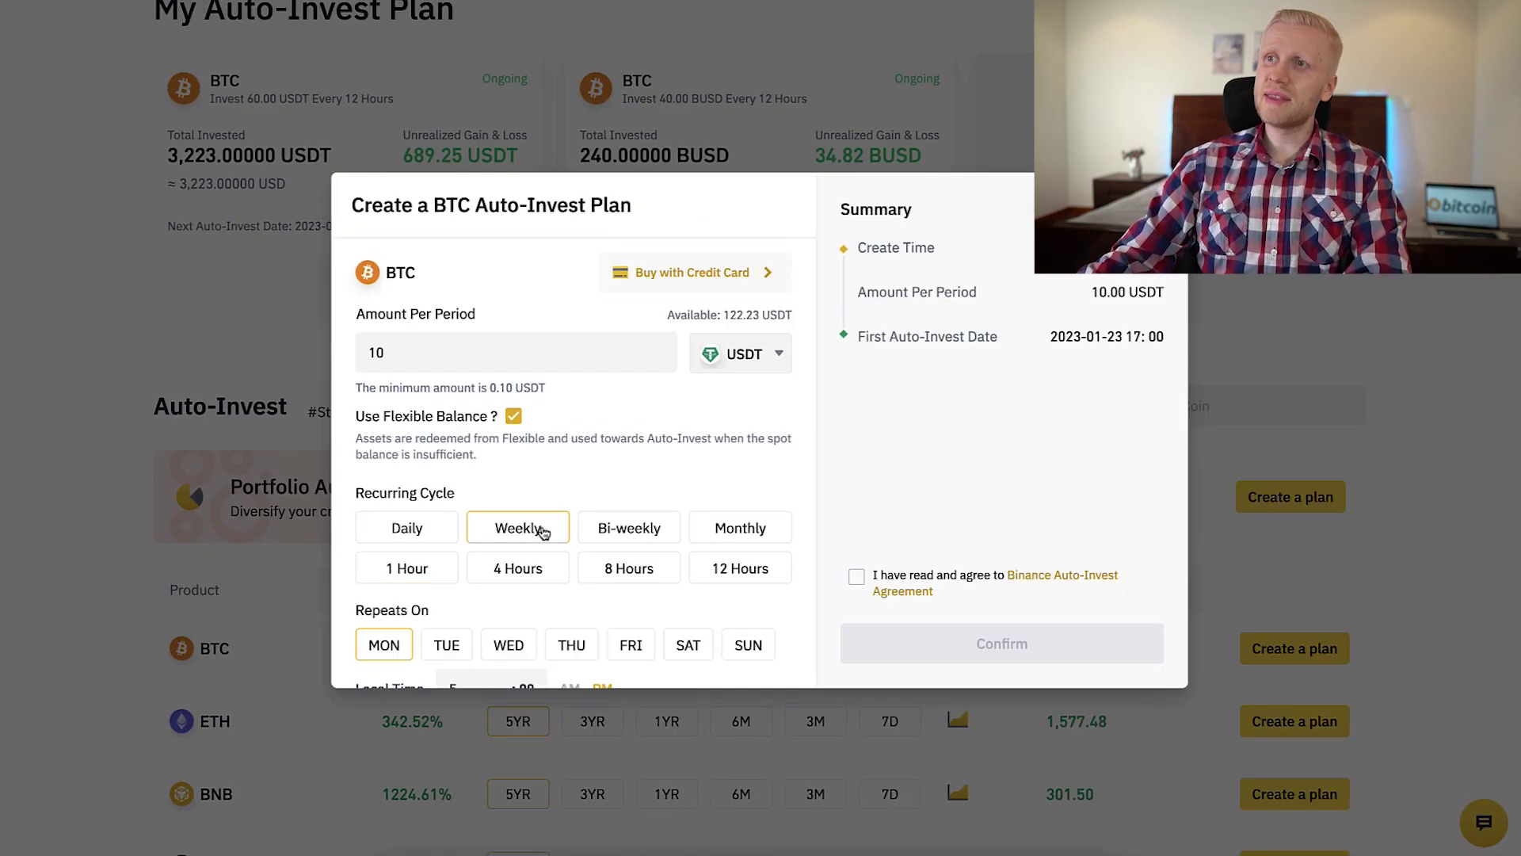
pyautogui.click(732, 545)
pyautogui.scroll(-1, 560, 492)
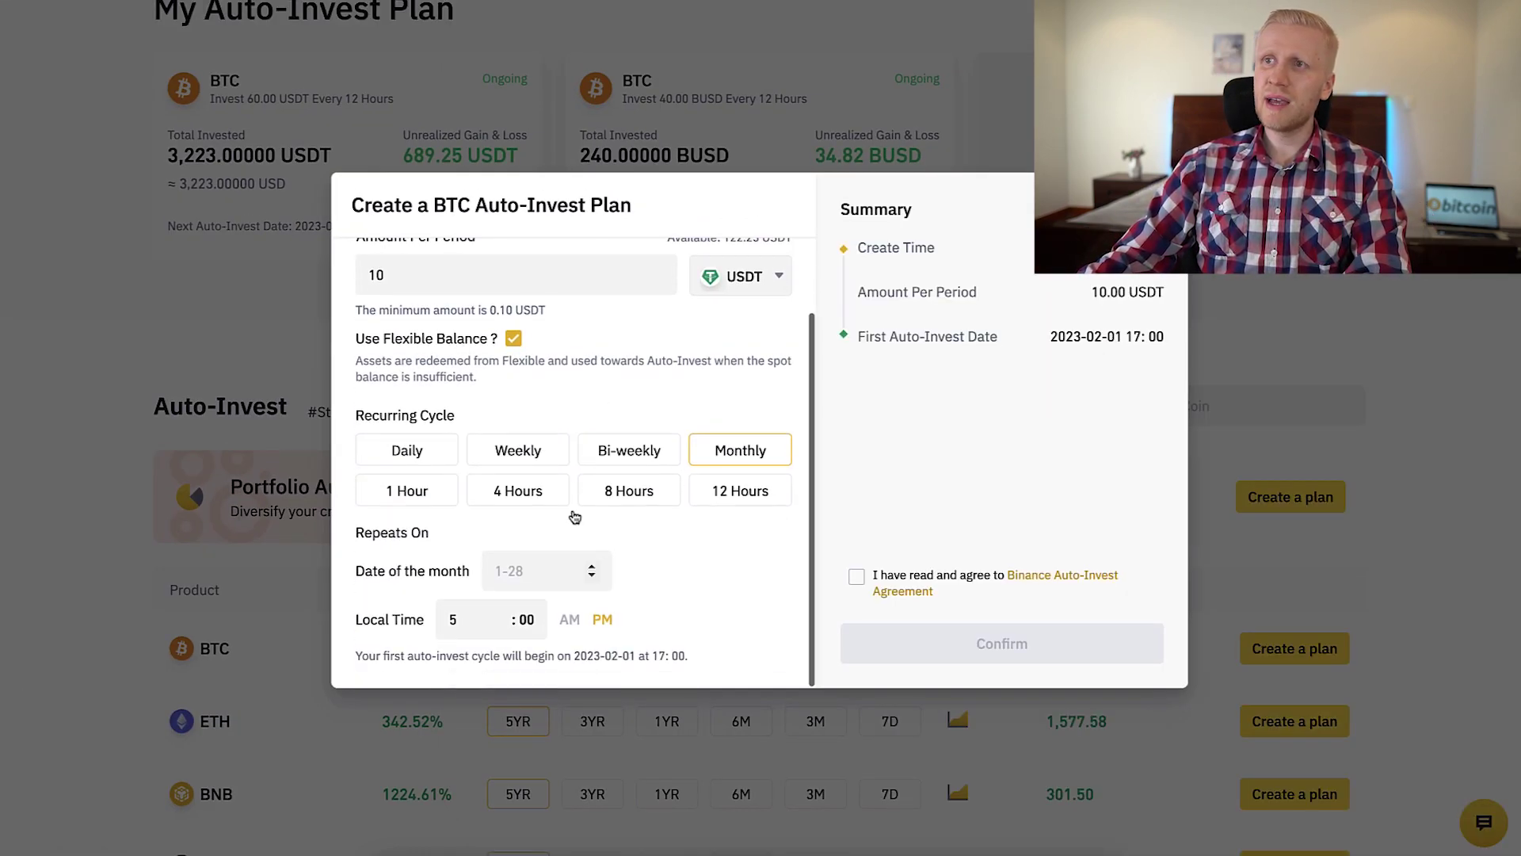
pyautogui.click(538, 467)
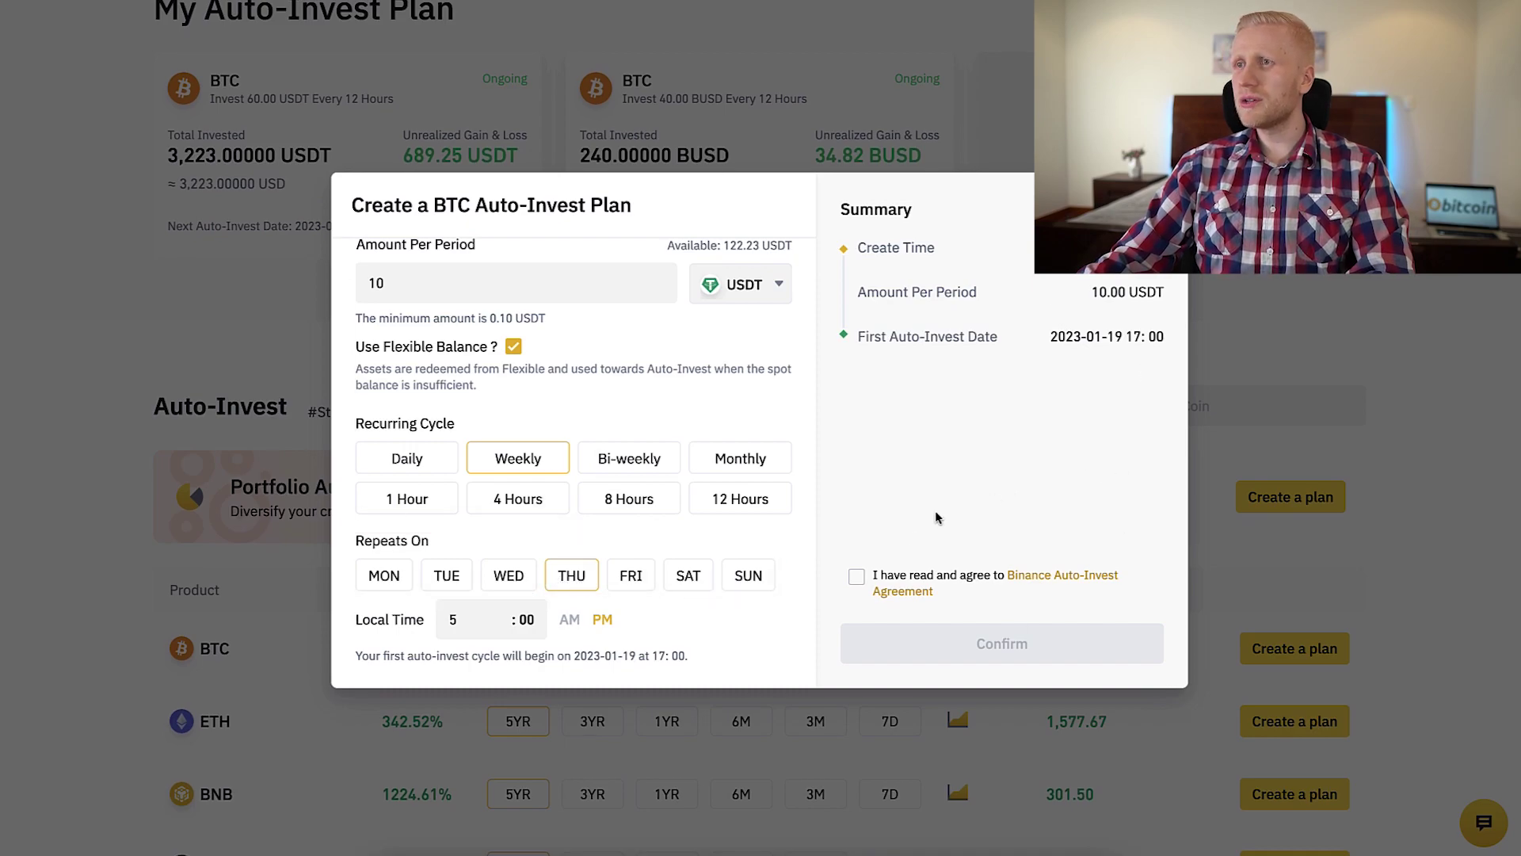
pyautogui.click(862, 583)
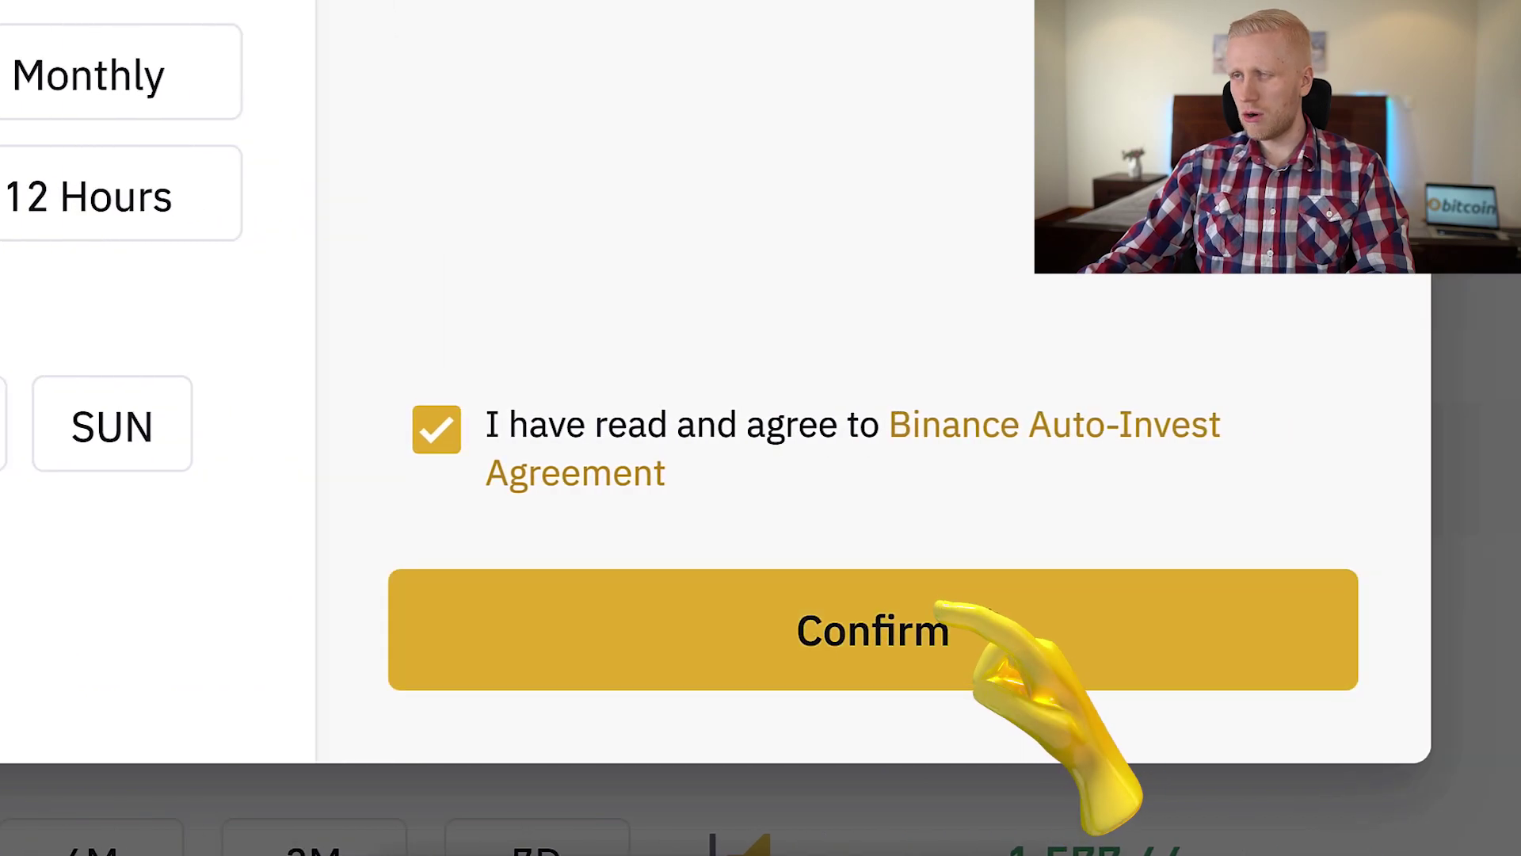
pyautogui.click(987, 618)
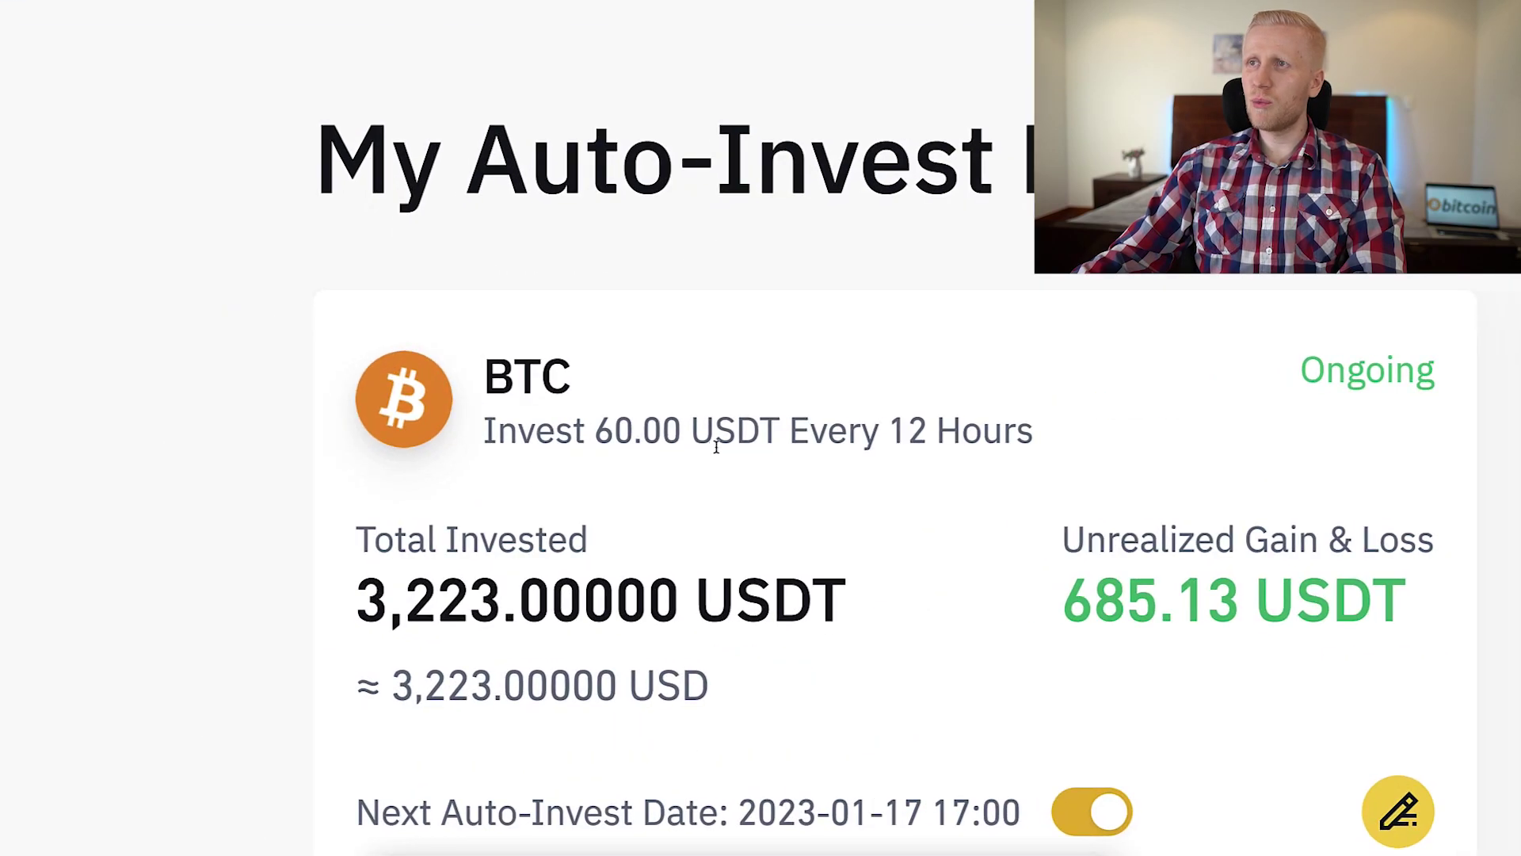
# Pause the new weekly BTC plan and acknowledge the pause warning
pyautogui.moveTo(286, 499); pyautogui.dragTo(211, 497)
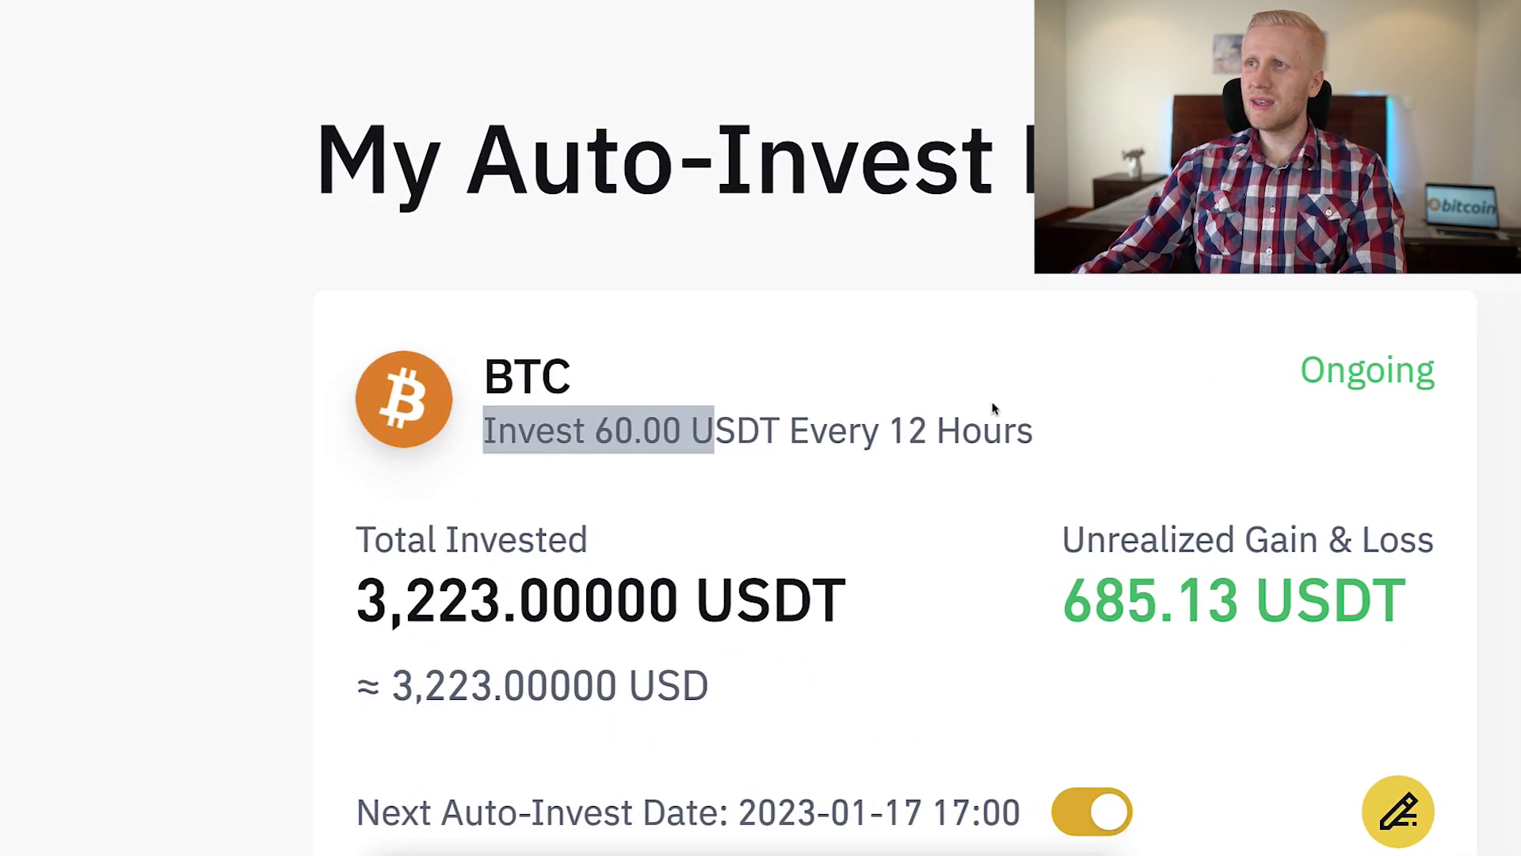
pyautogui.moveTo(994, 408); pyautogui.dragTo(1036, 430)
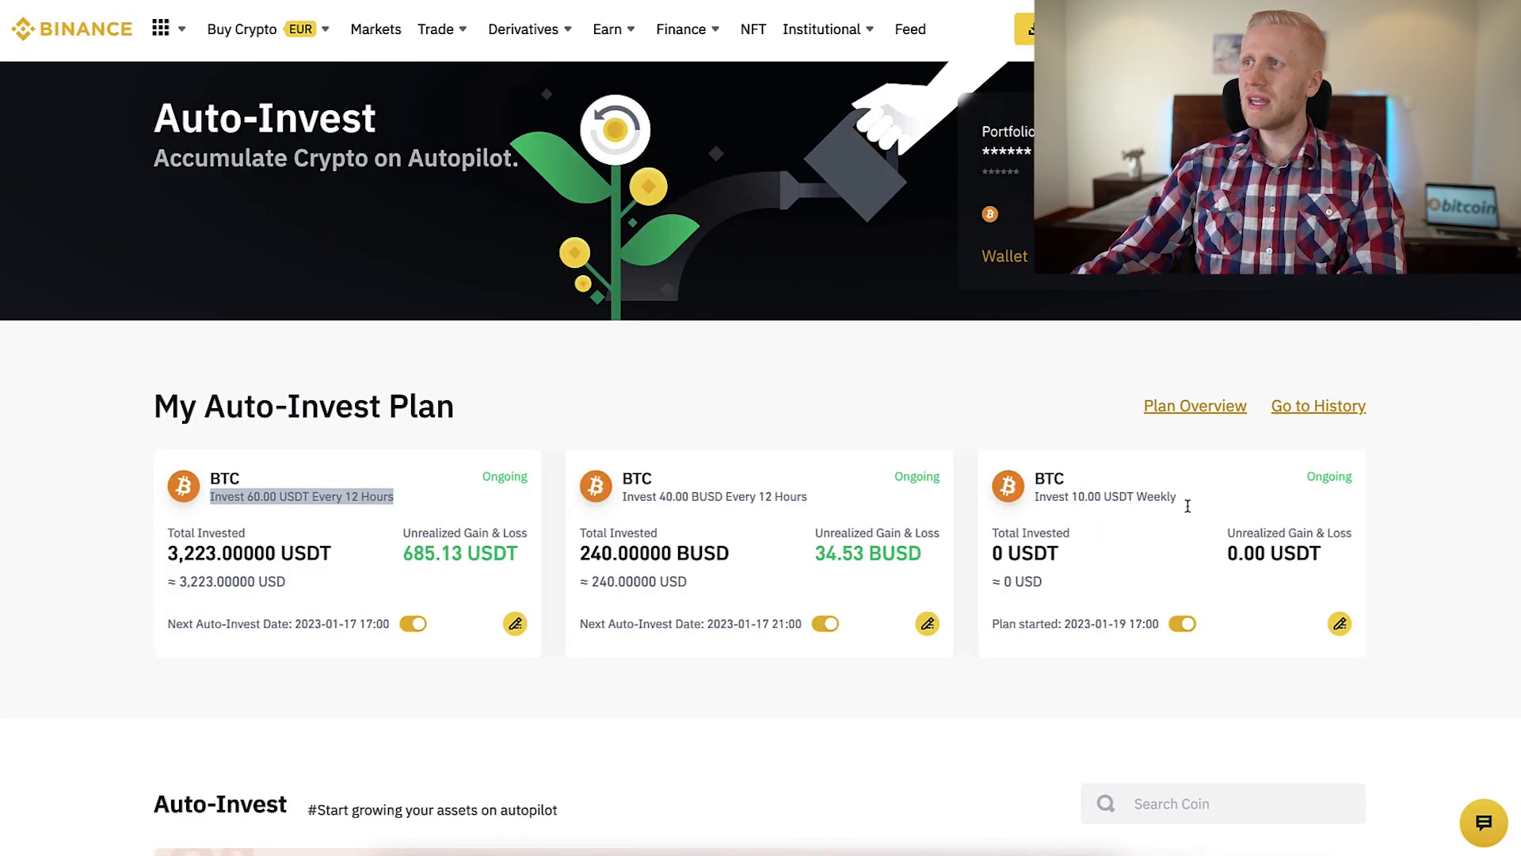
pyautogui.click(1183, 625)
pyautogui.click(889, 564)
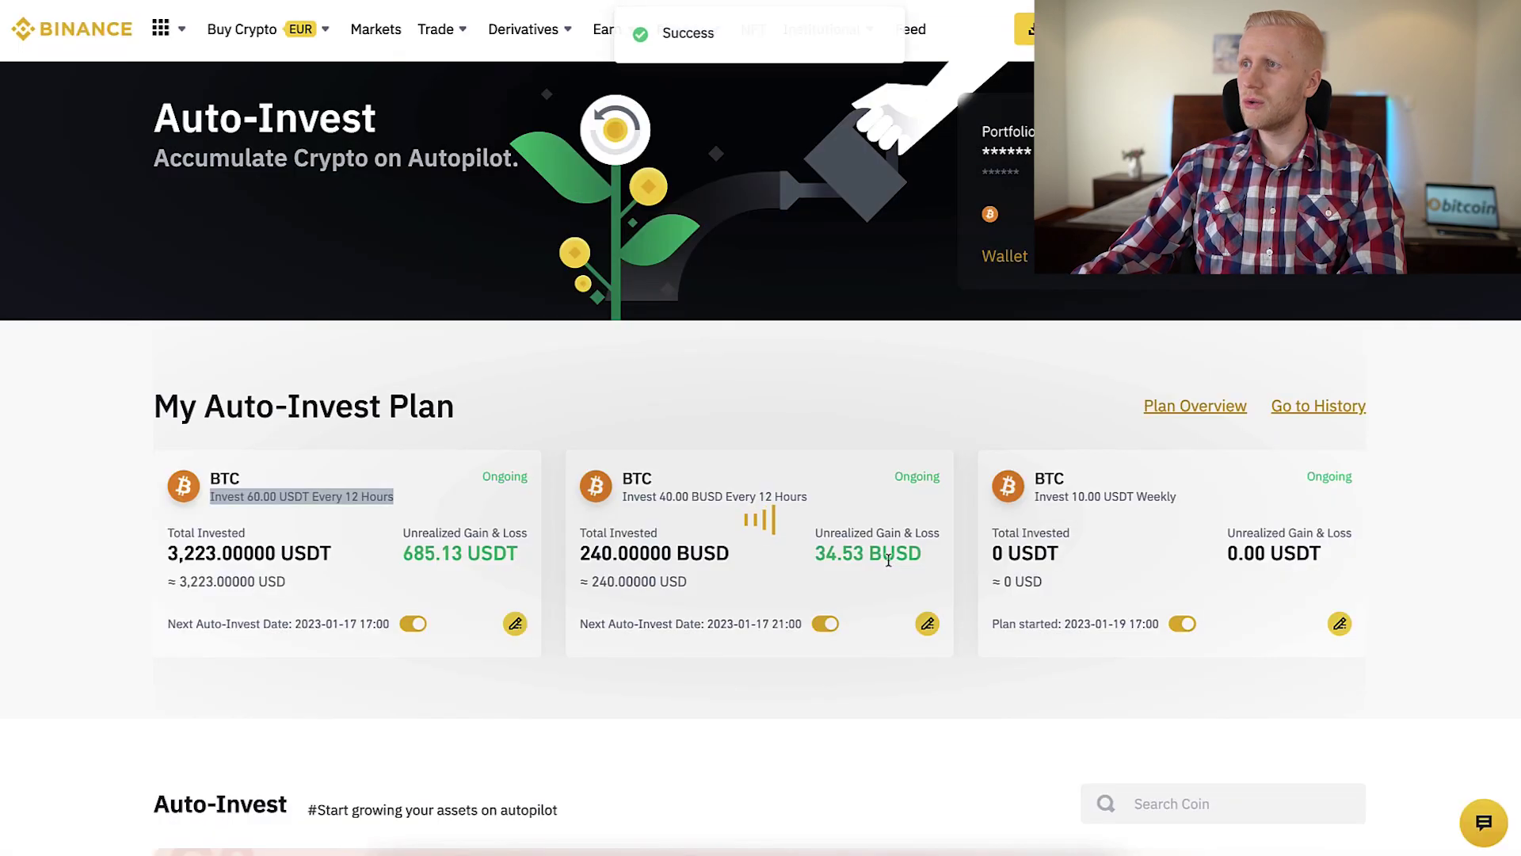
# Edit the weekly plan's amount to 20 USDT per period and confirm the change
pyautogui.click(1339, 625)
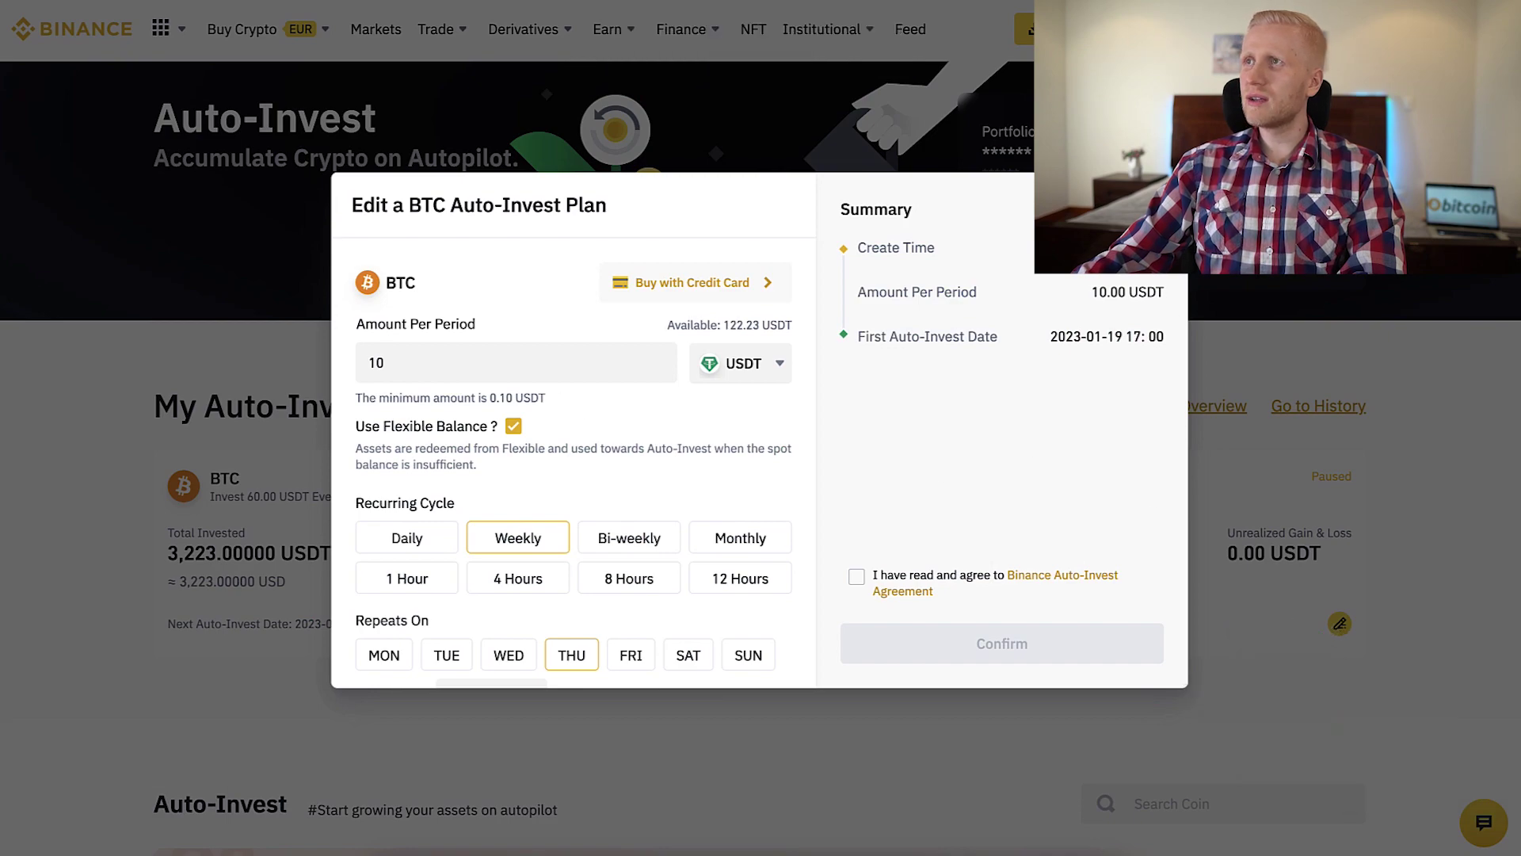
pyautogui.click(549, 363)
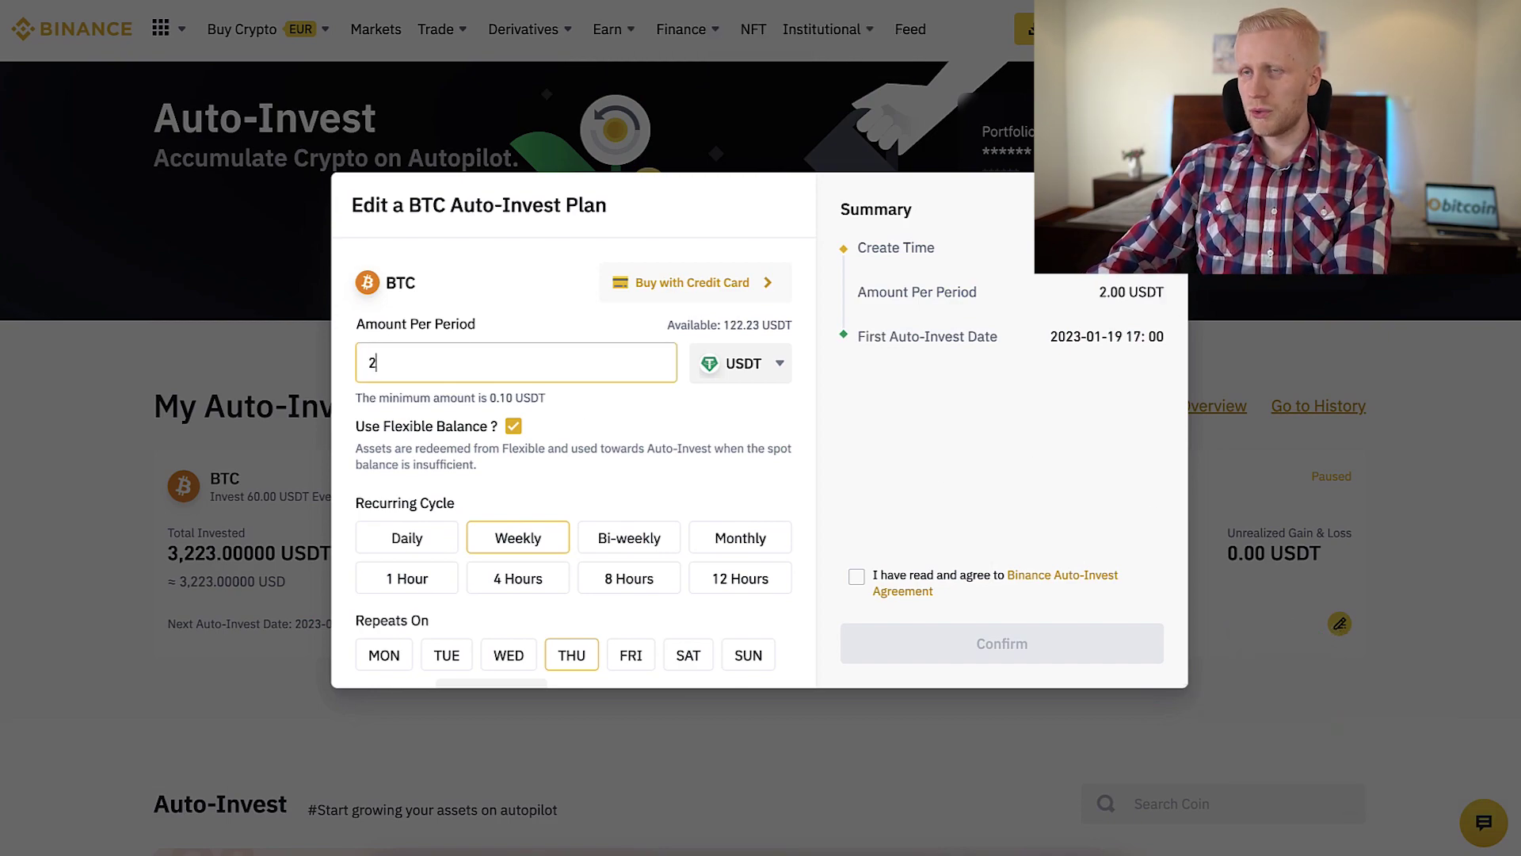
pyautogui.click(856, 576)
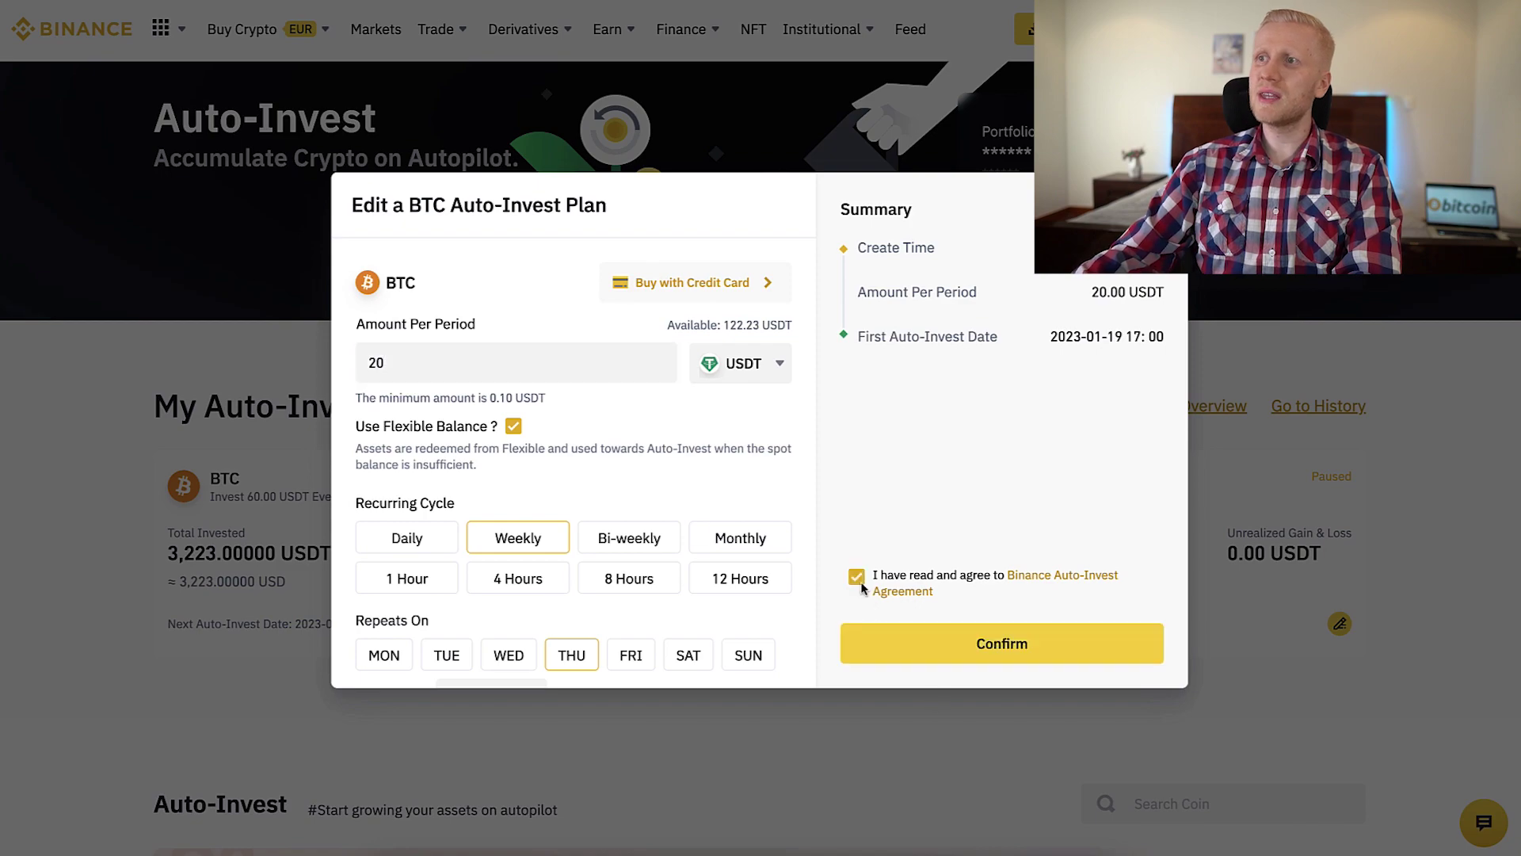
pyautogui.click(871, 638)
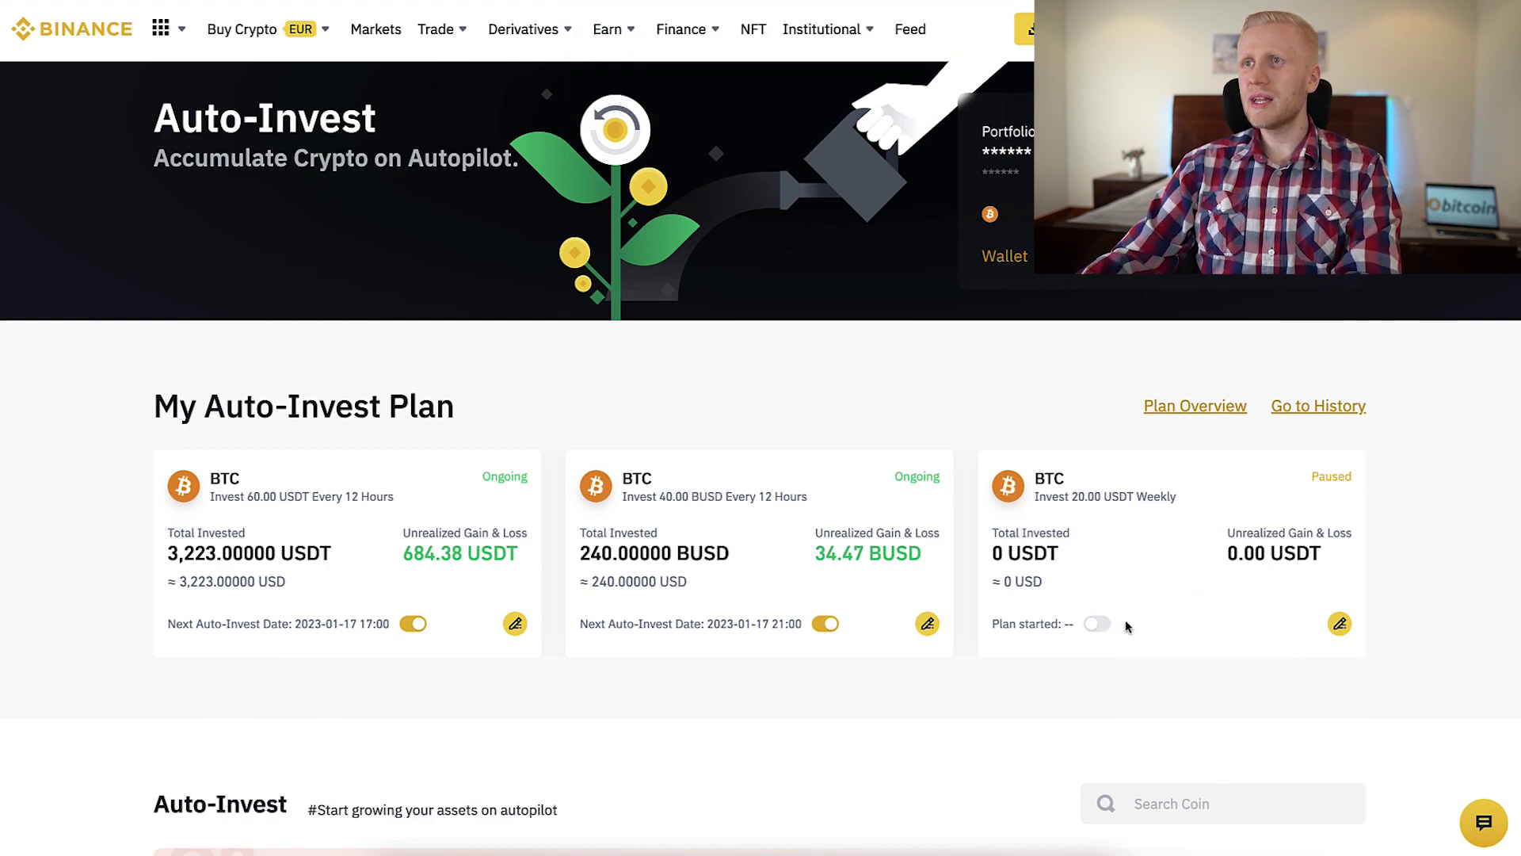
pyautogui.moveTo(326, 497); pyautogui.dragTo(216, 477)
pyautogui.moveTo(837, 535); pyautogui.dragTo(716, 494)
pyautogui.click(715, 493)
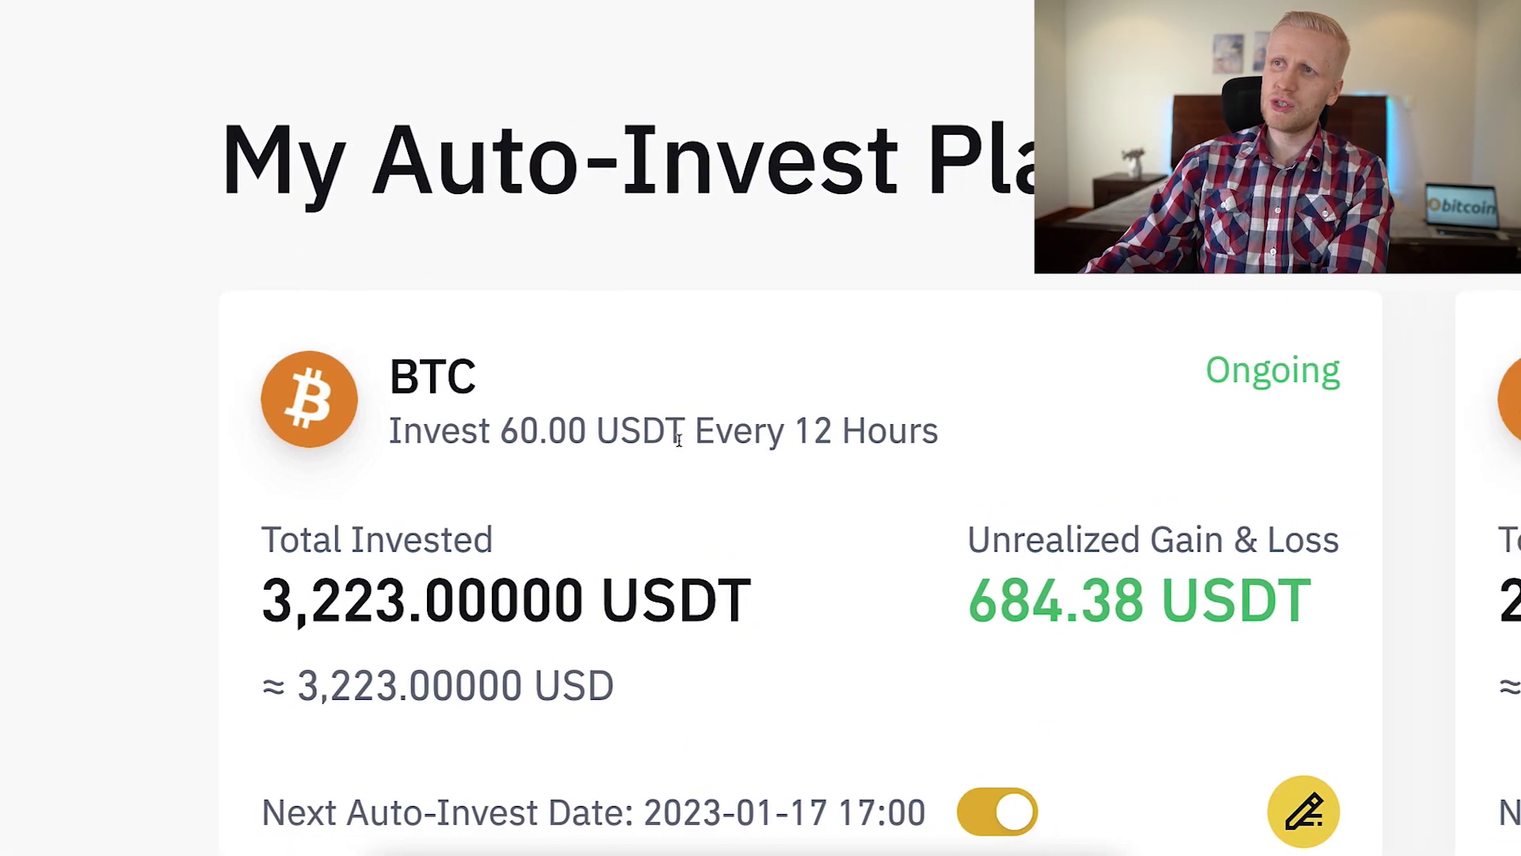
pyautogui.moveTo(967, 475); pyautogui.dragTo(753, 401)
pyautogui.click(754, 401)
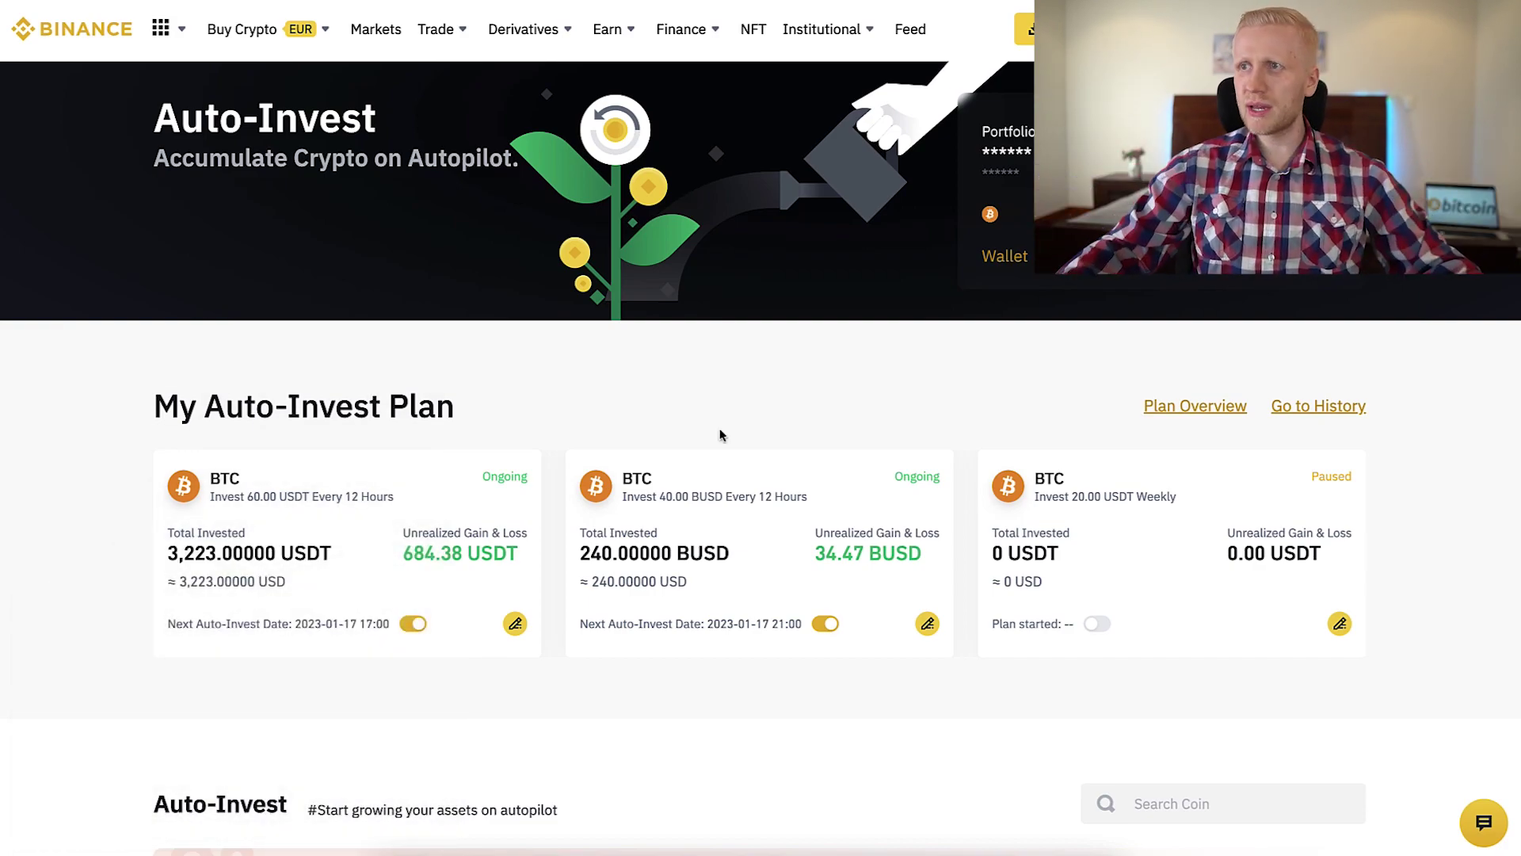
pyautogui.scroll(-5, 720, 435)
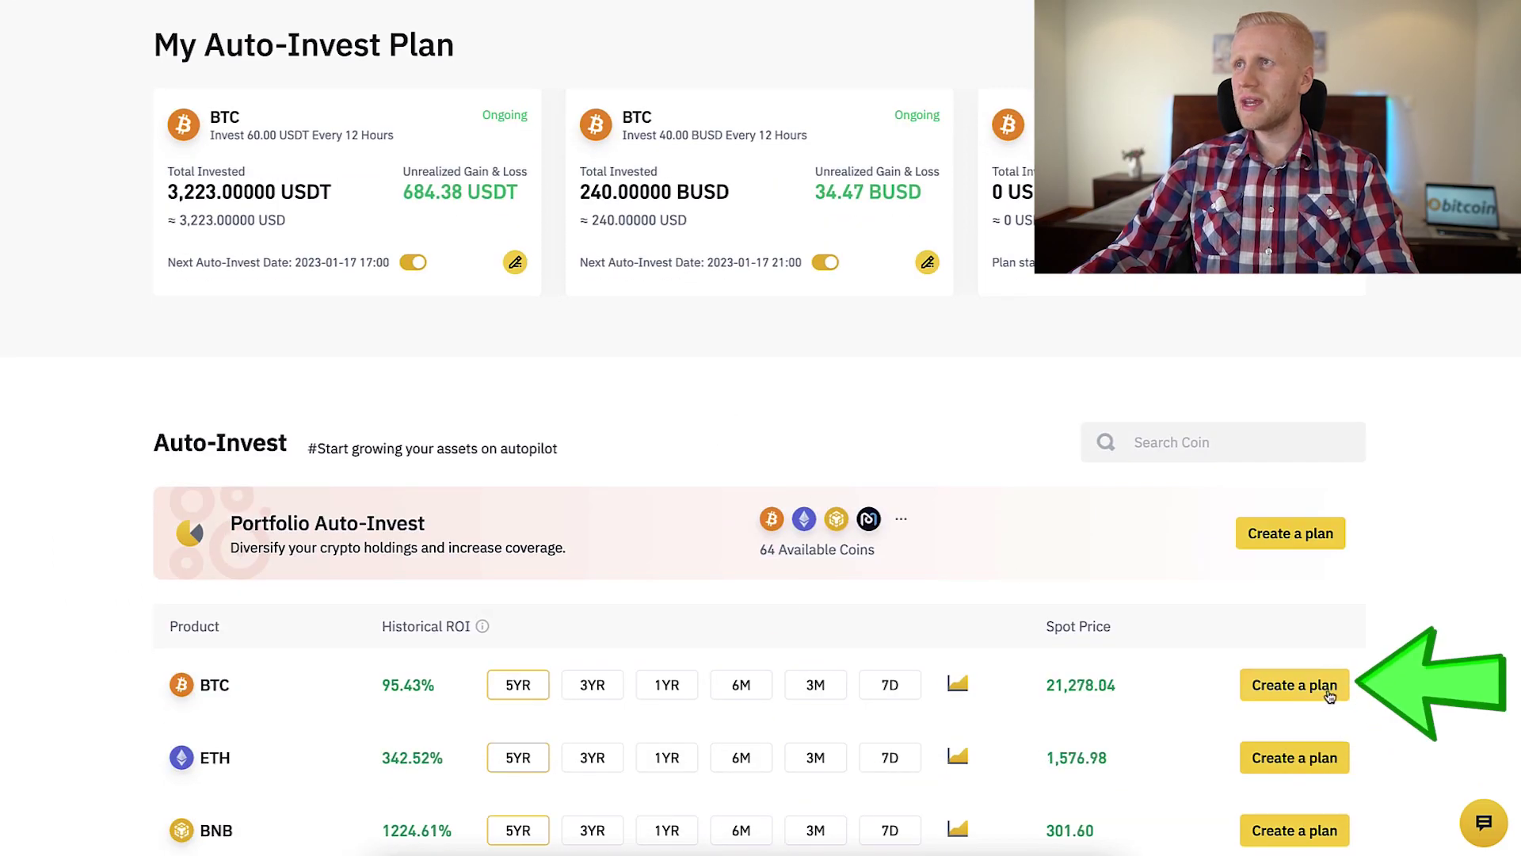
# Set up a BTC plan of 20 BUSD every 12 hours with the agreement accepted
pyautogui.click(1327, 686)
pyautogui.click(773, 372)
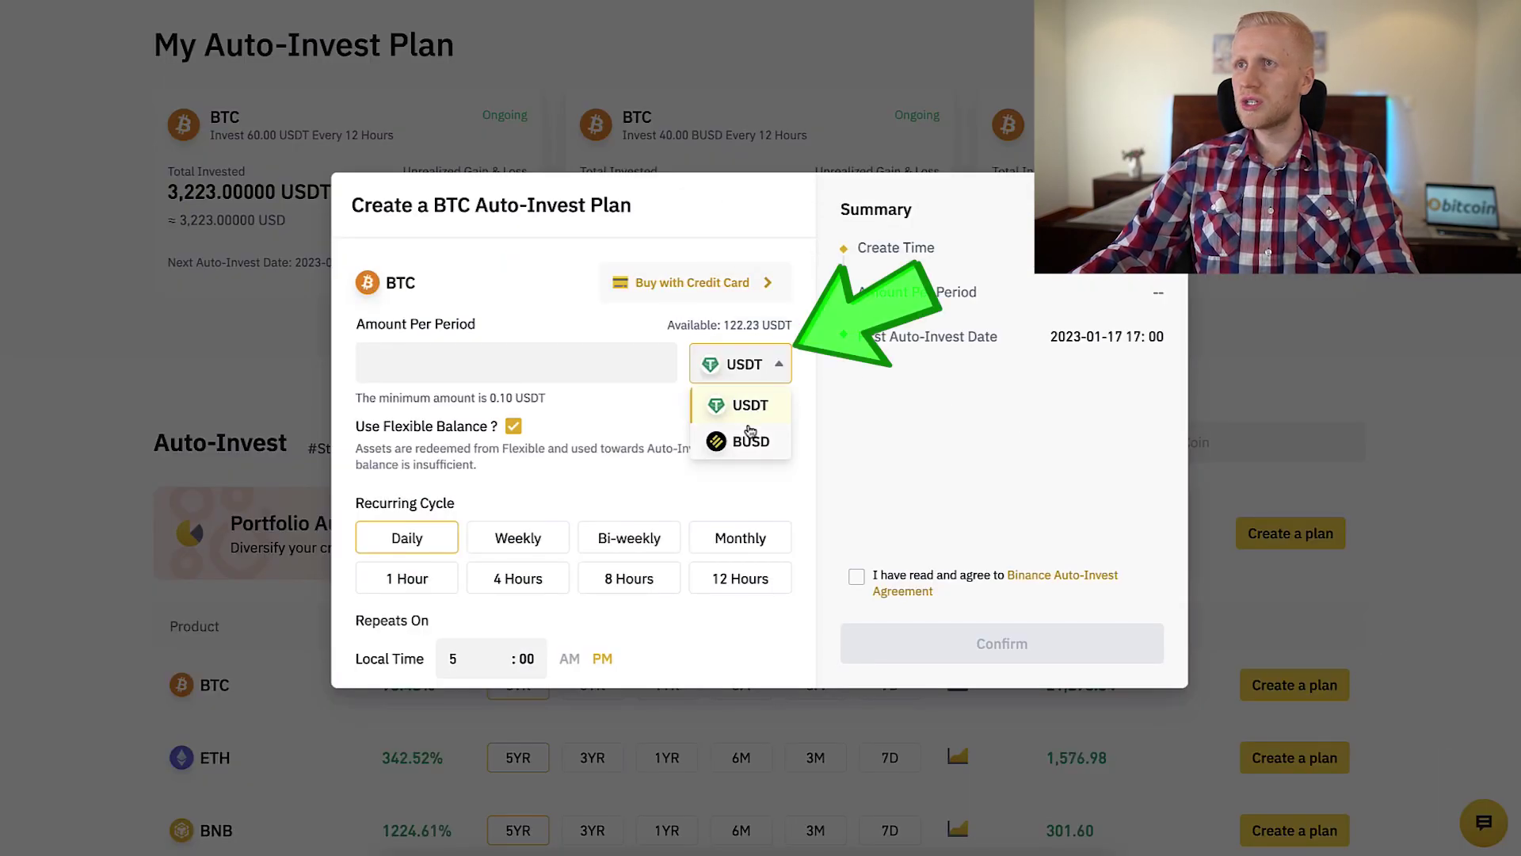
pyautogui.click(574, 365)
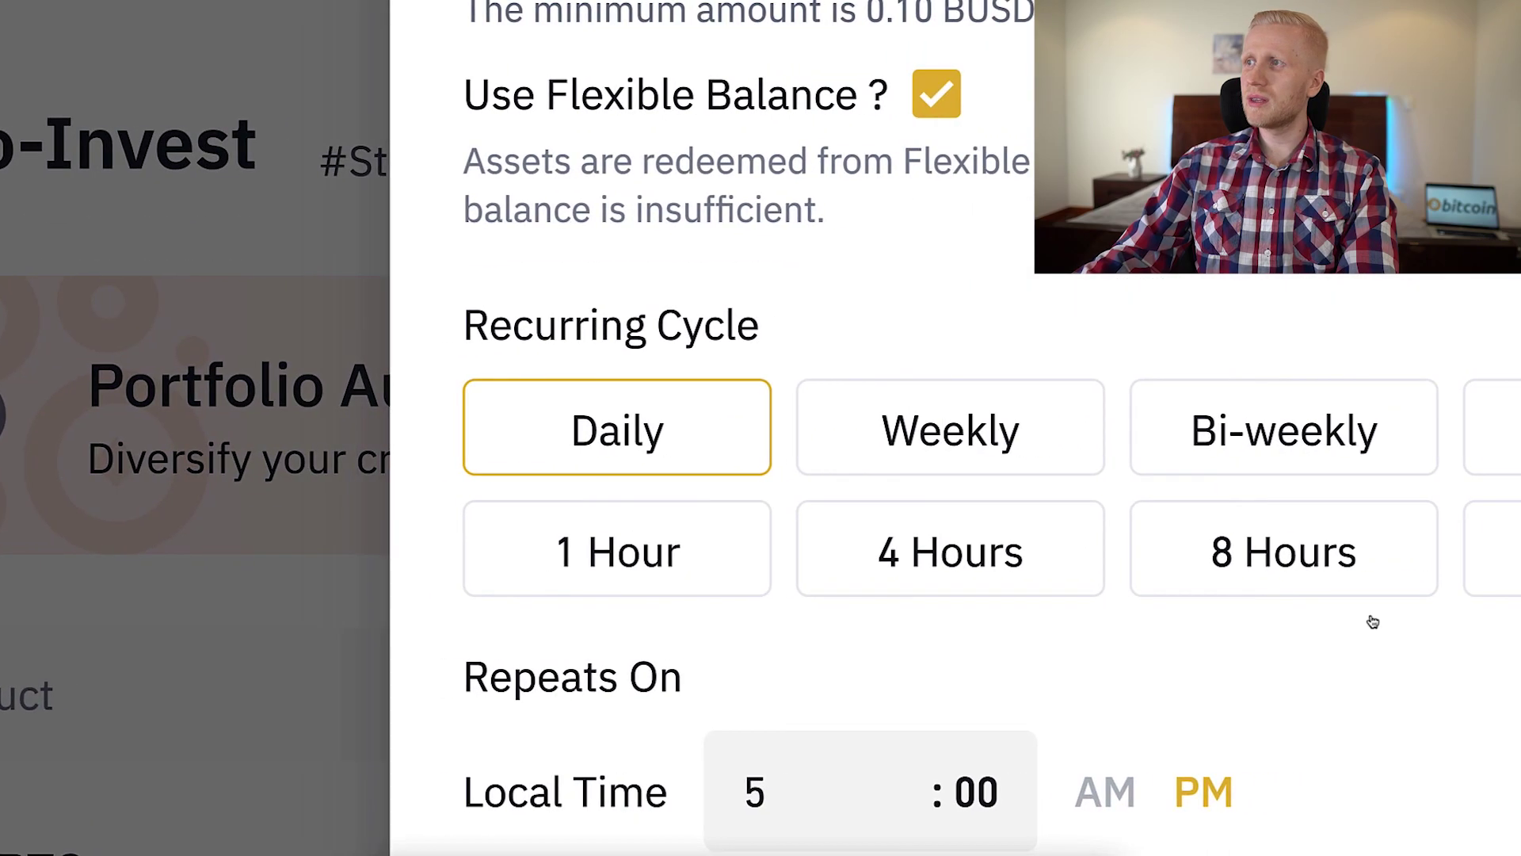
pyautogui.click(1302, 562)
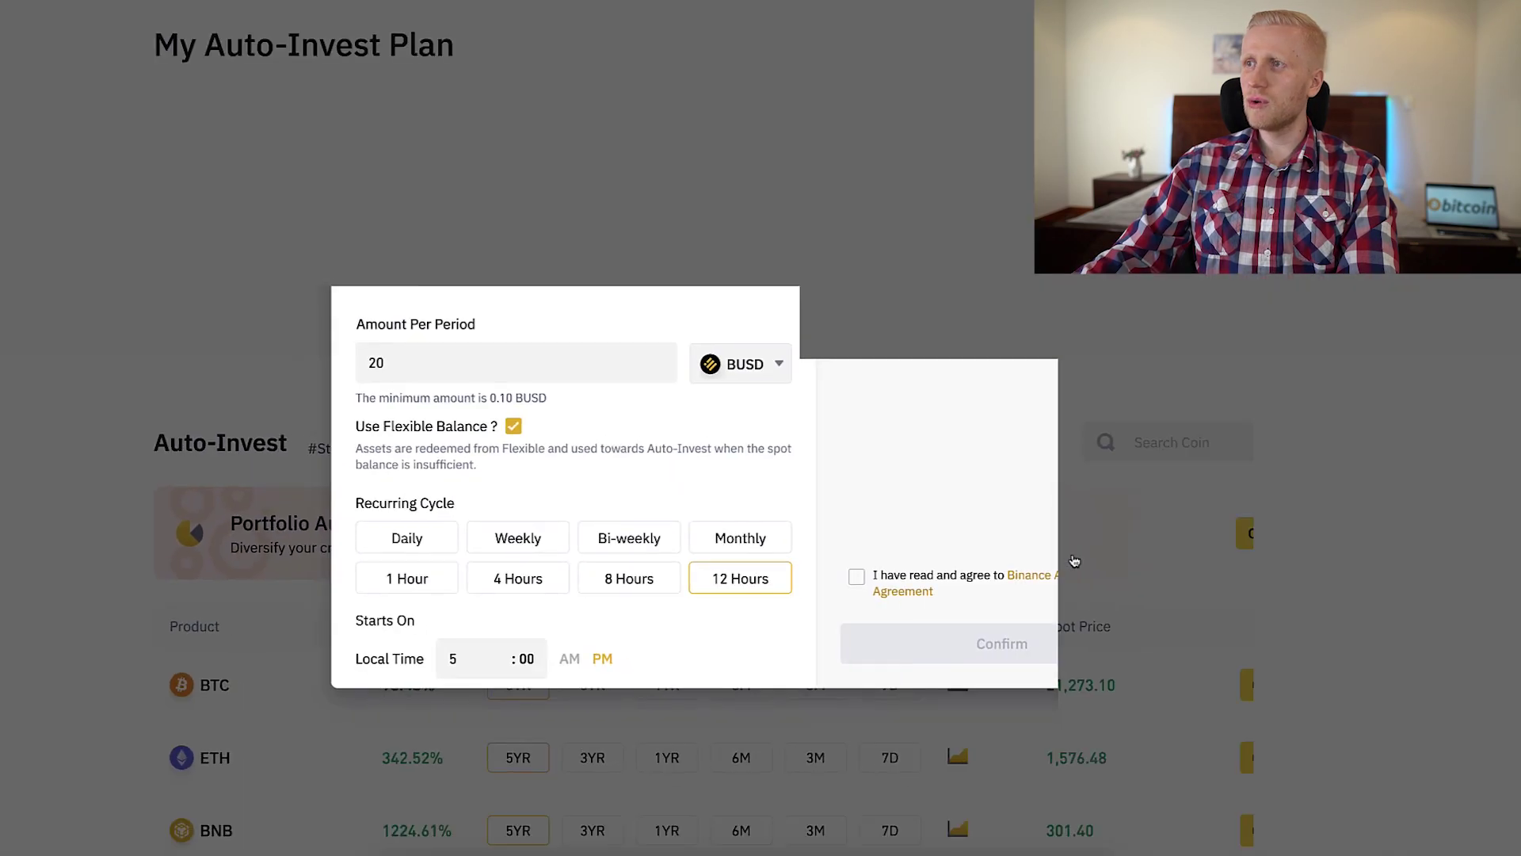
pyautogui.click(856, 576)
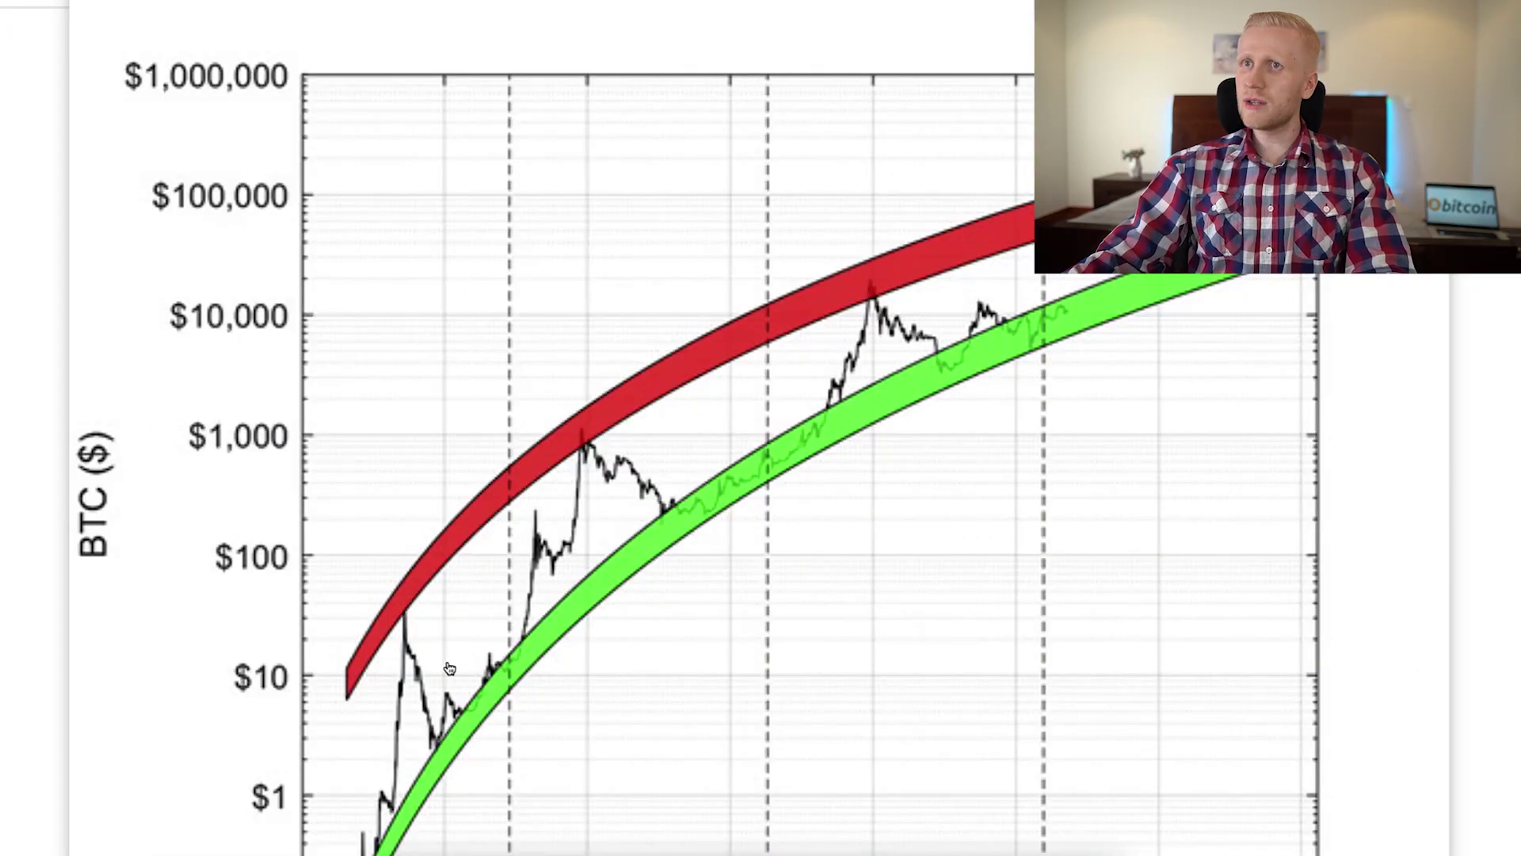
# Scroll down and back up over Bankless's 'When Bitcoin Moon?' log-scale rainbow chart
pyautogui.scroll(-3, 450, 668)
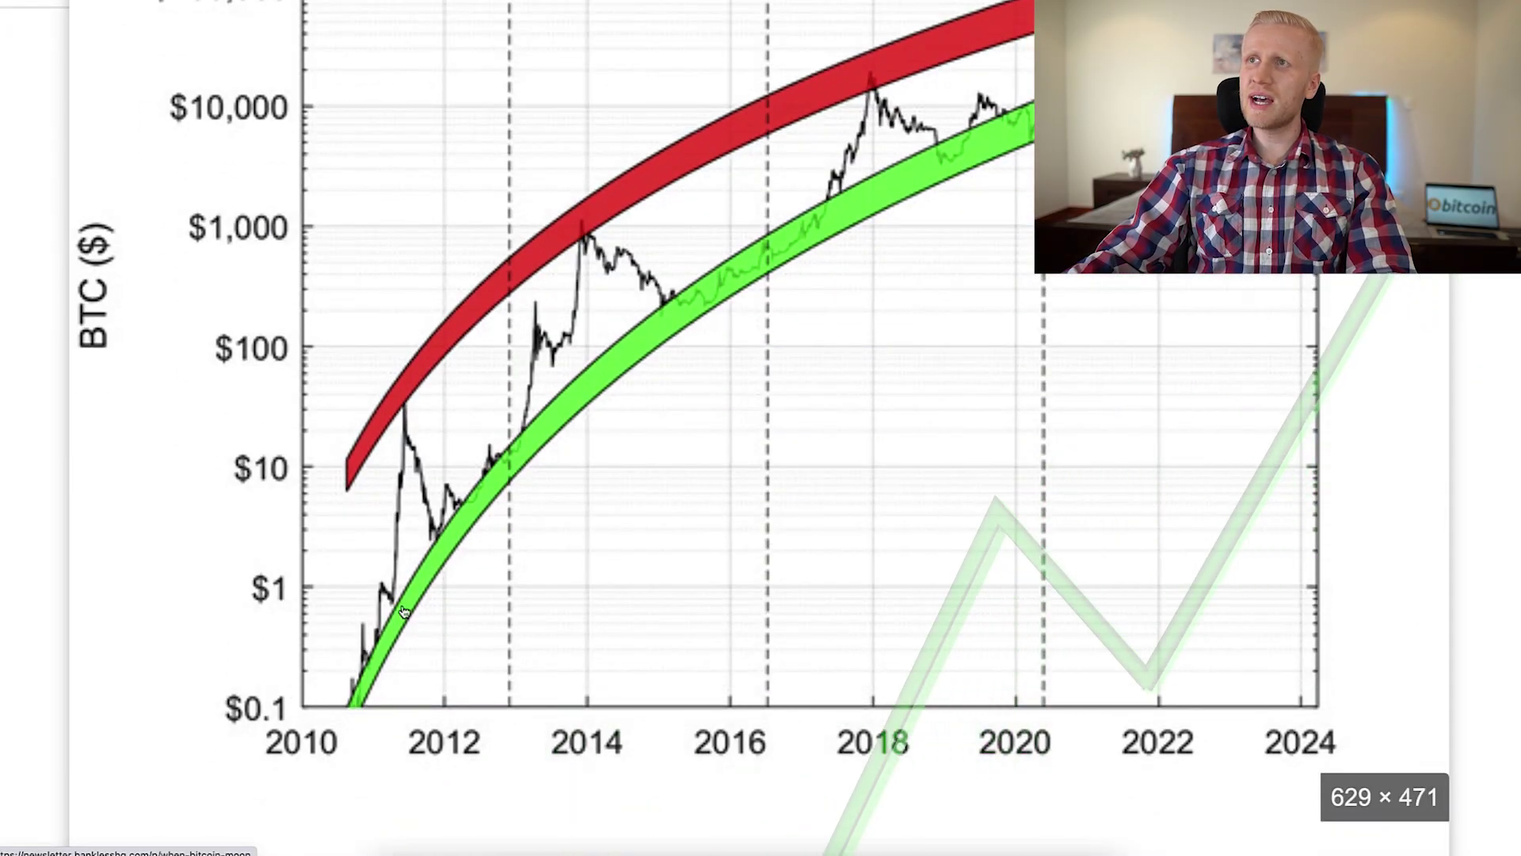
pyautogui.scroll(3, 729, 152)
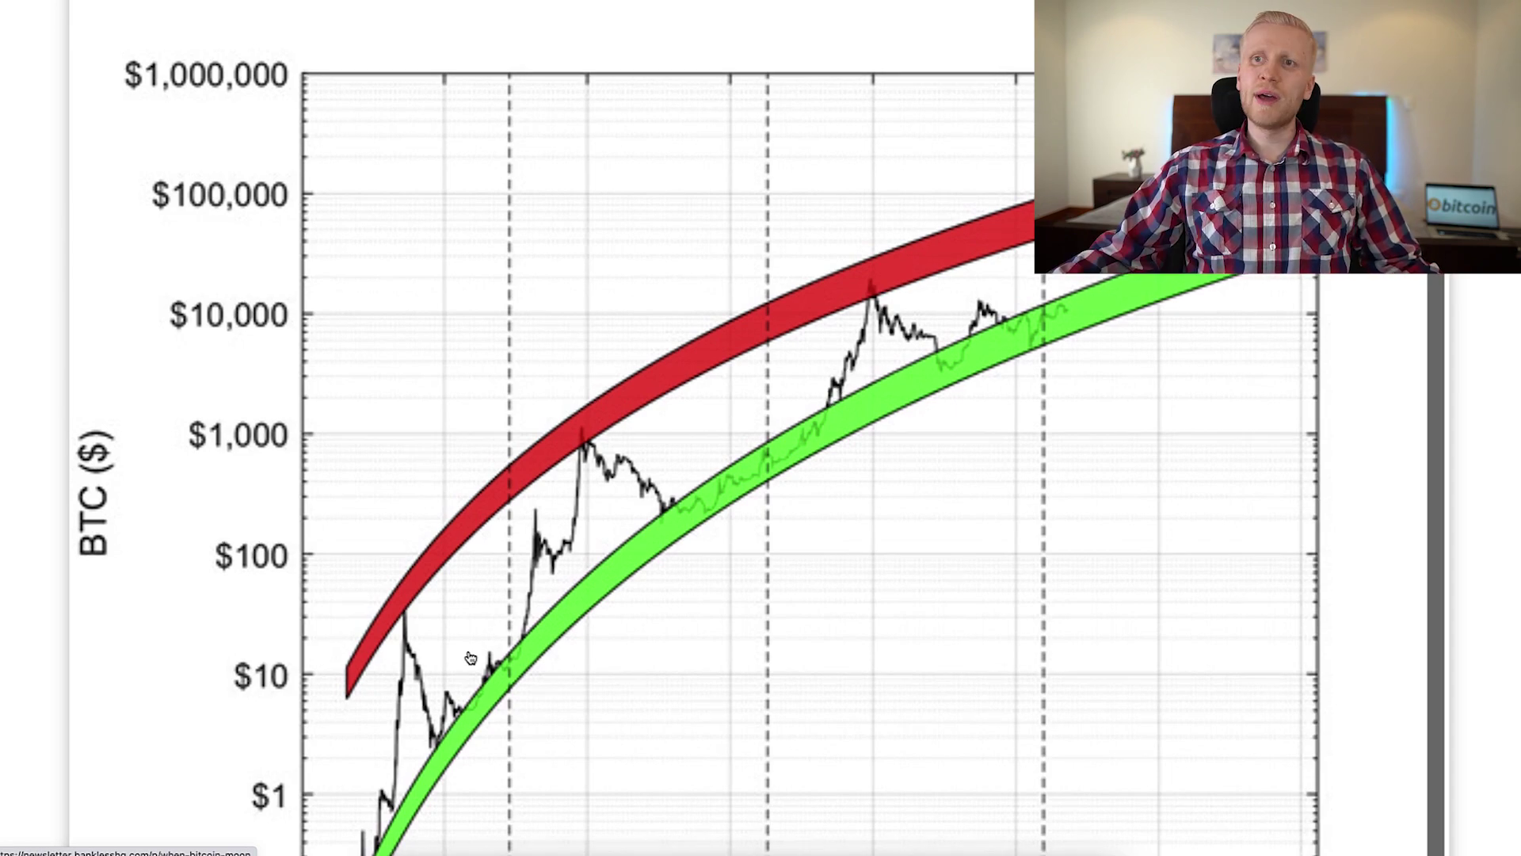
# Scroll down and back up through the Bitcoin chart page before returning to Binance's Strategy List
pyautogui.scroll(-3, 457, 675)
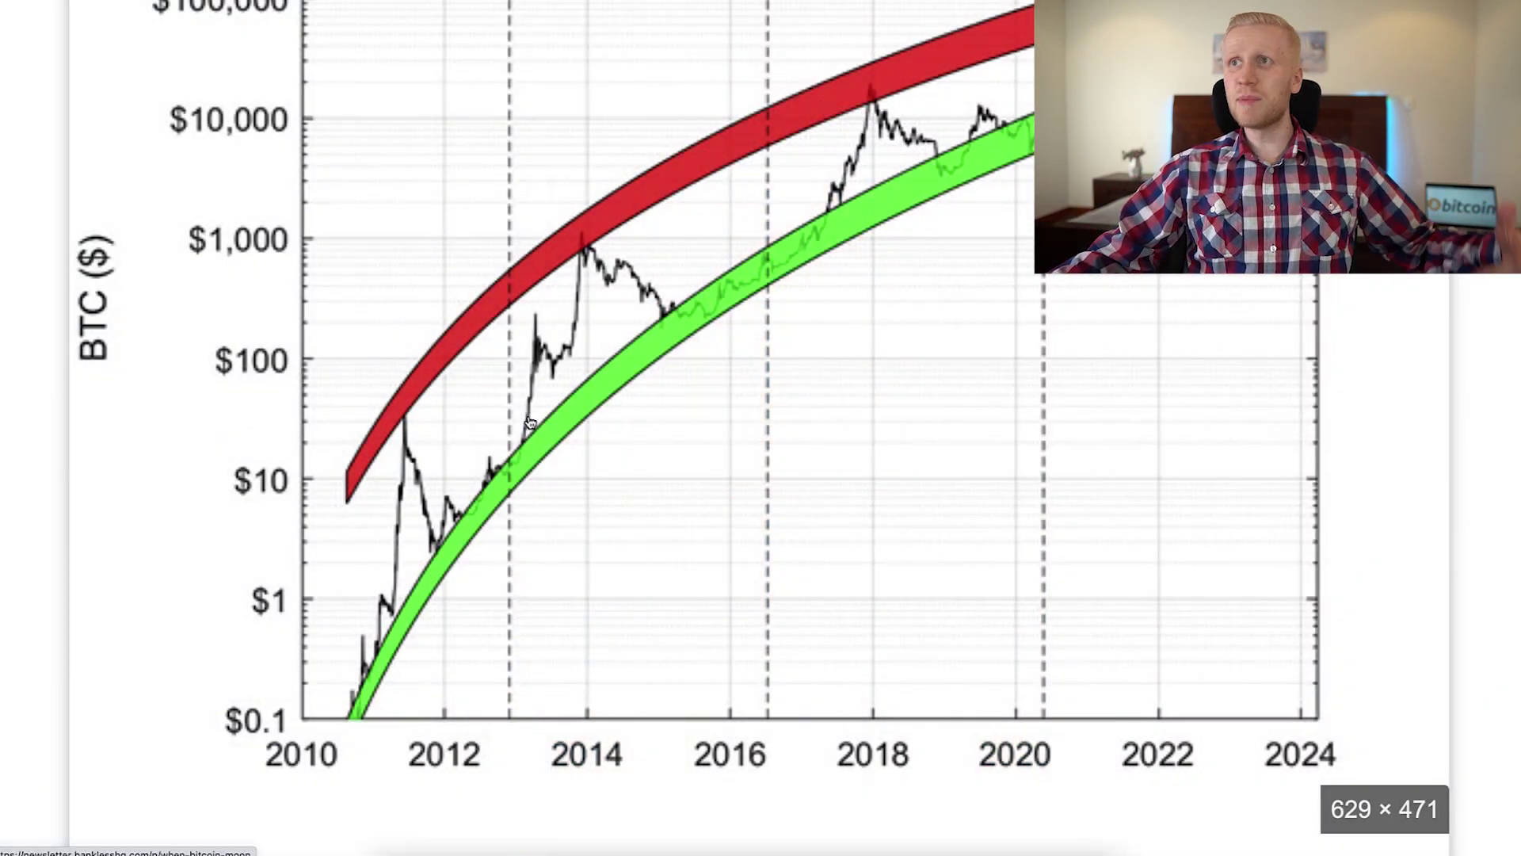
pyautogui.scroll(3, 756, 334)
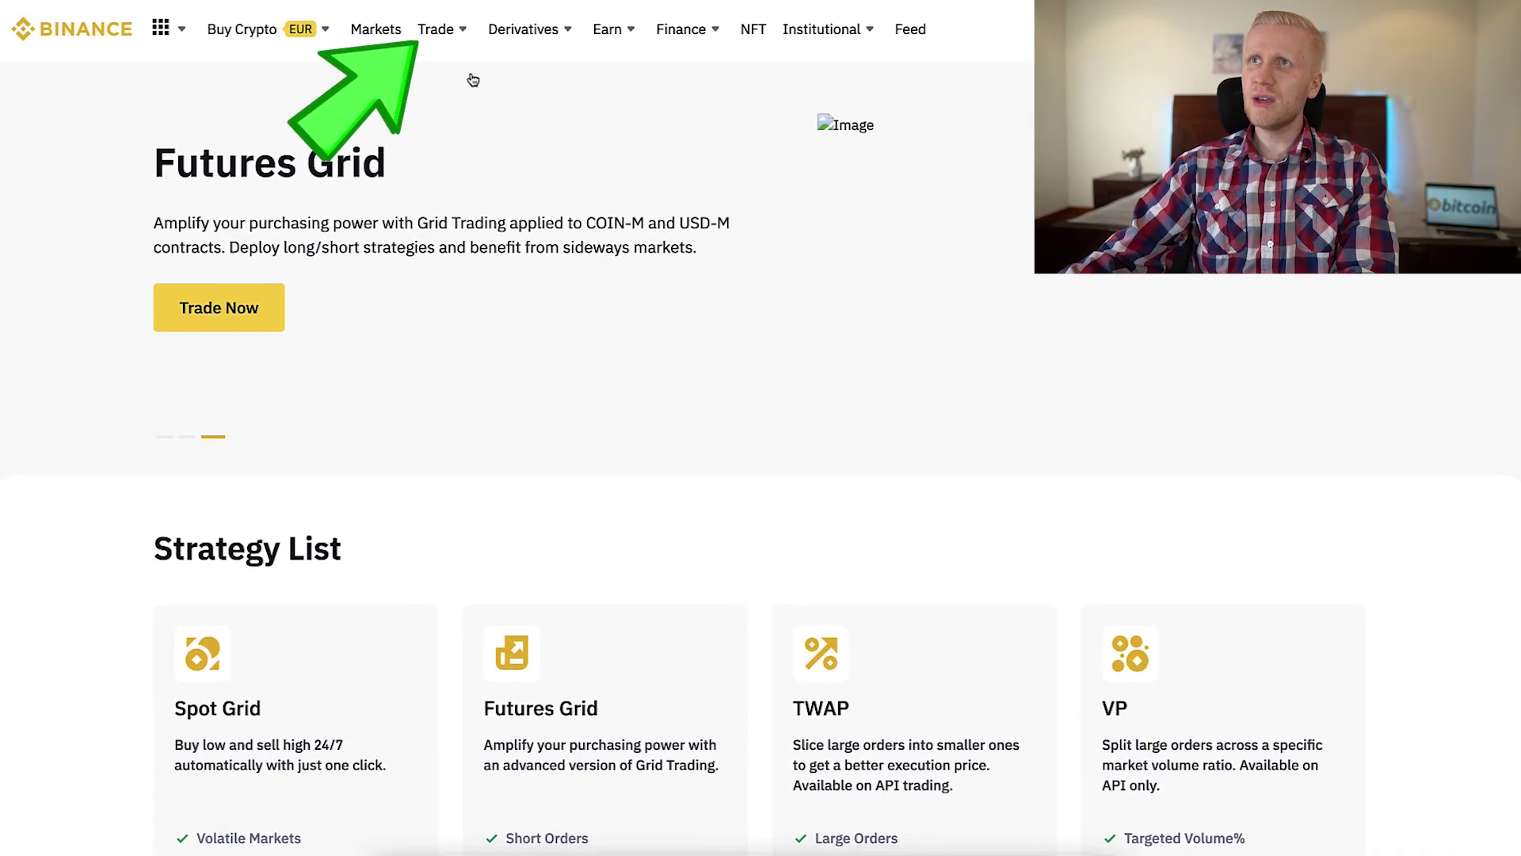
# Scroll to the Spot Grid running grids and highlight the BTC/USDT grid's +37.13 USDT total profit
pyautogui.moveTo(438, 30)
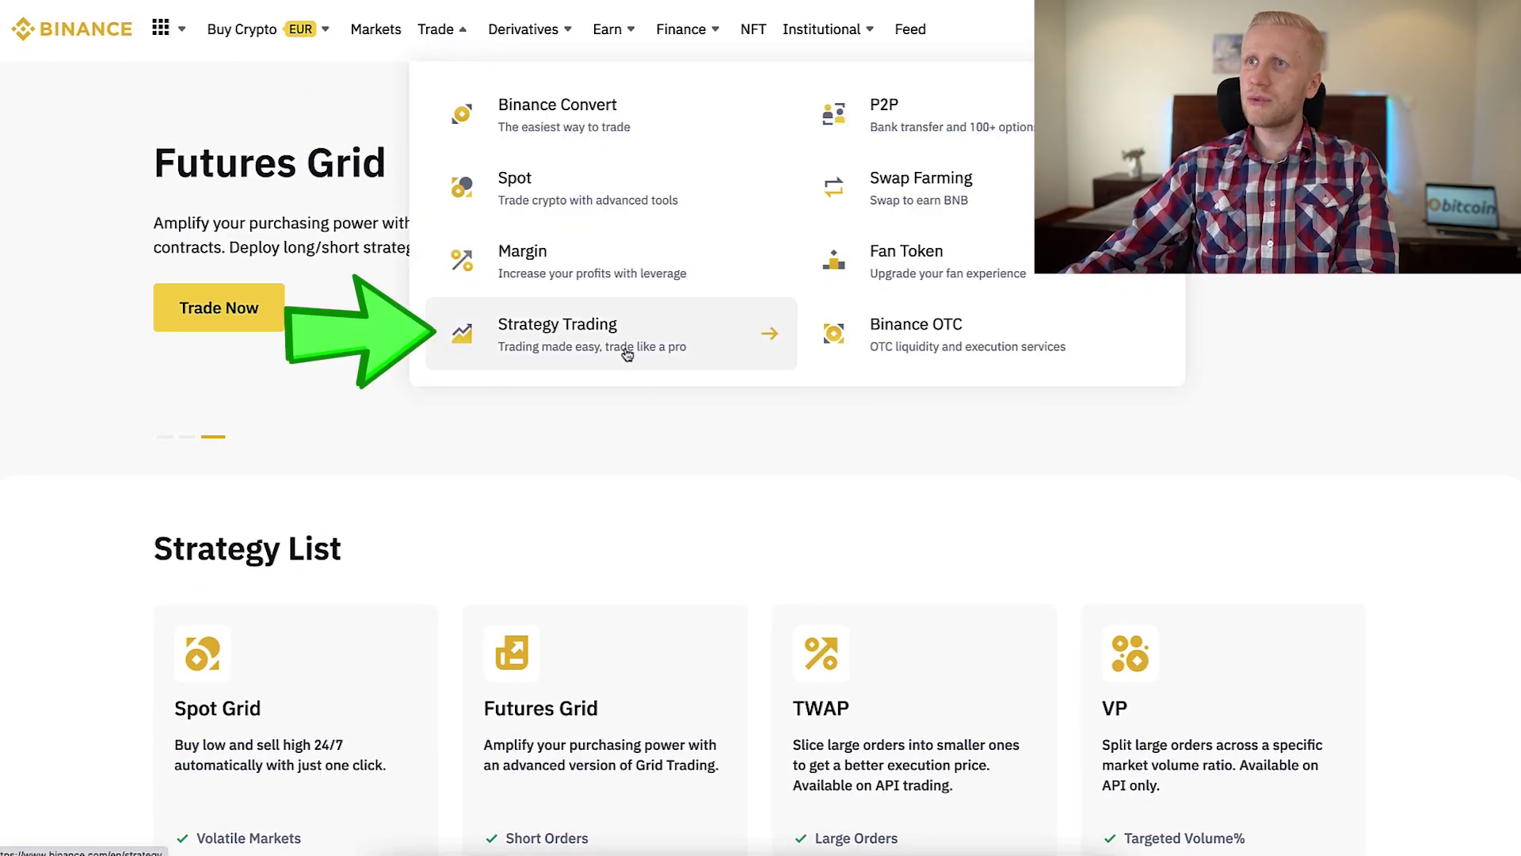
pyautogui.scroll(-2, 601, 499)
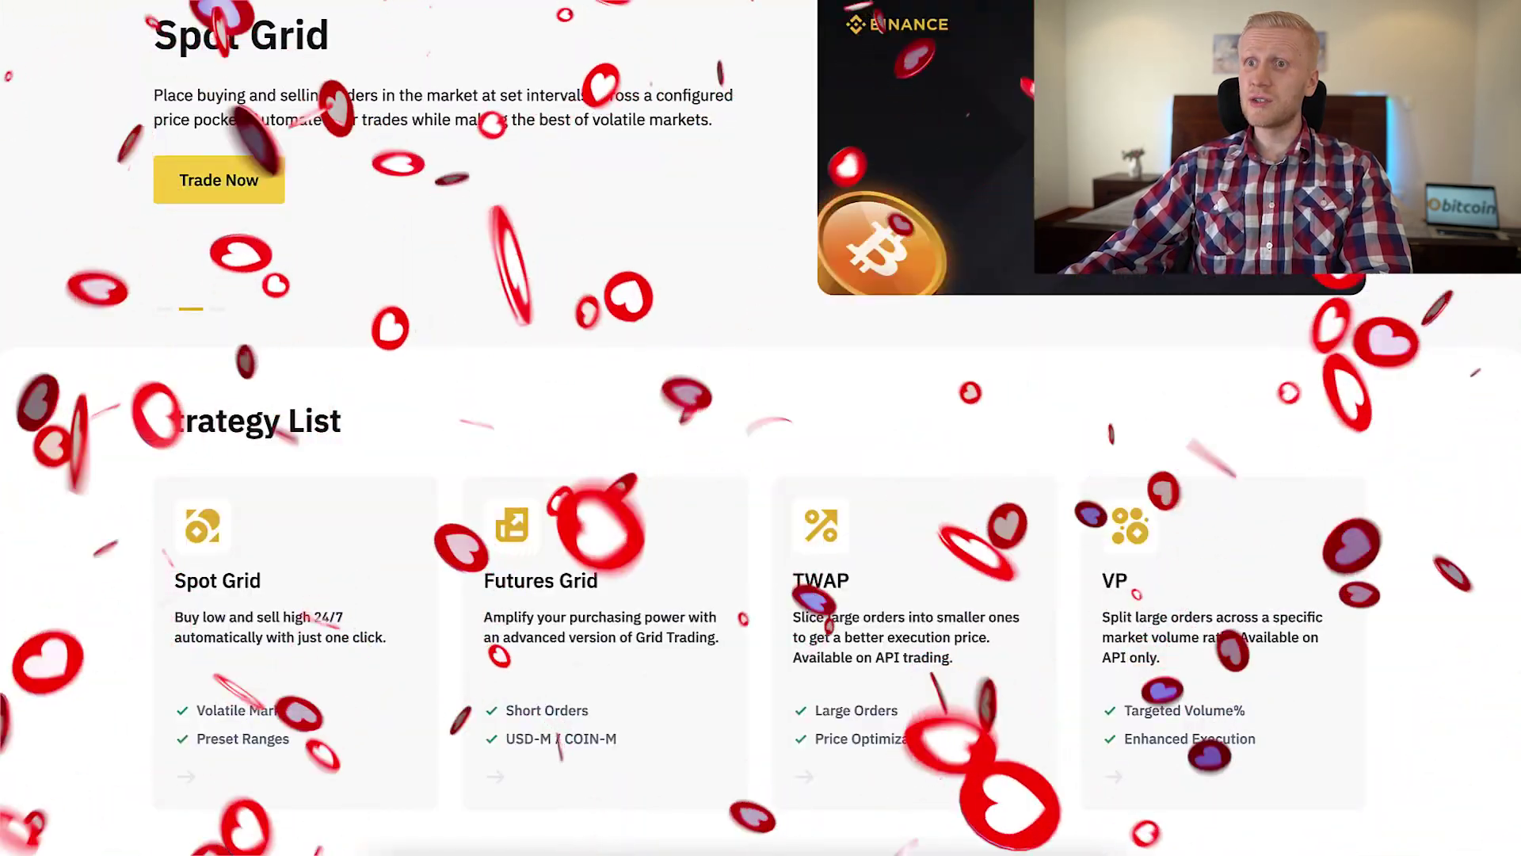
pyautogui.scroll(-3, 319, 426)
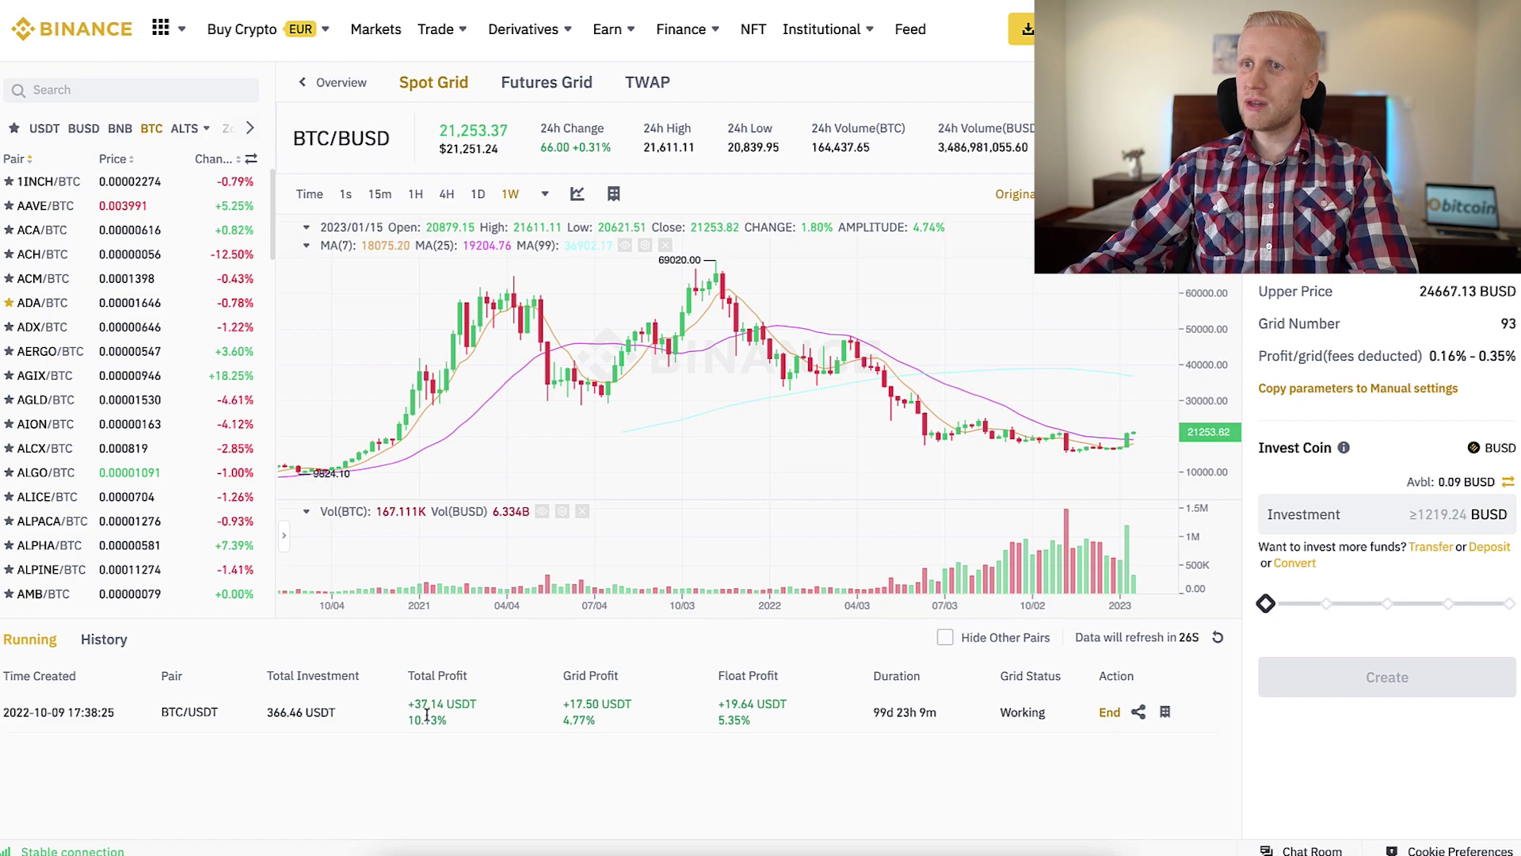
pyautogui.moveTo(444, 718); pyautogui.dragTo(409, 702)
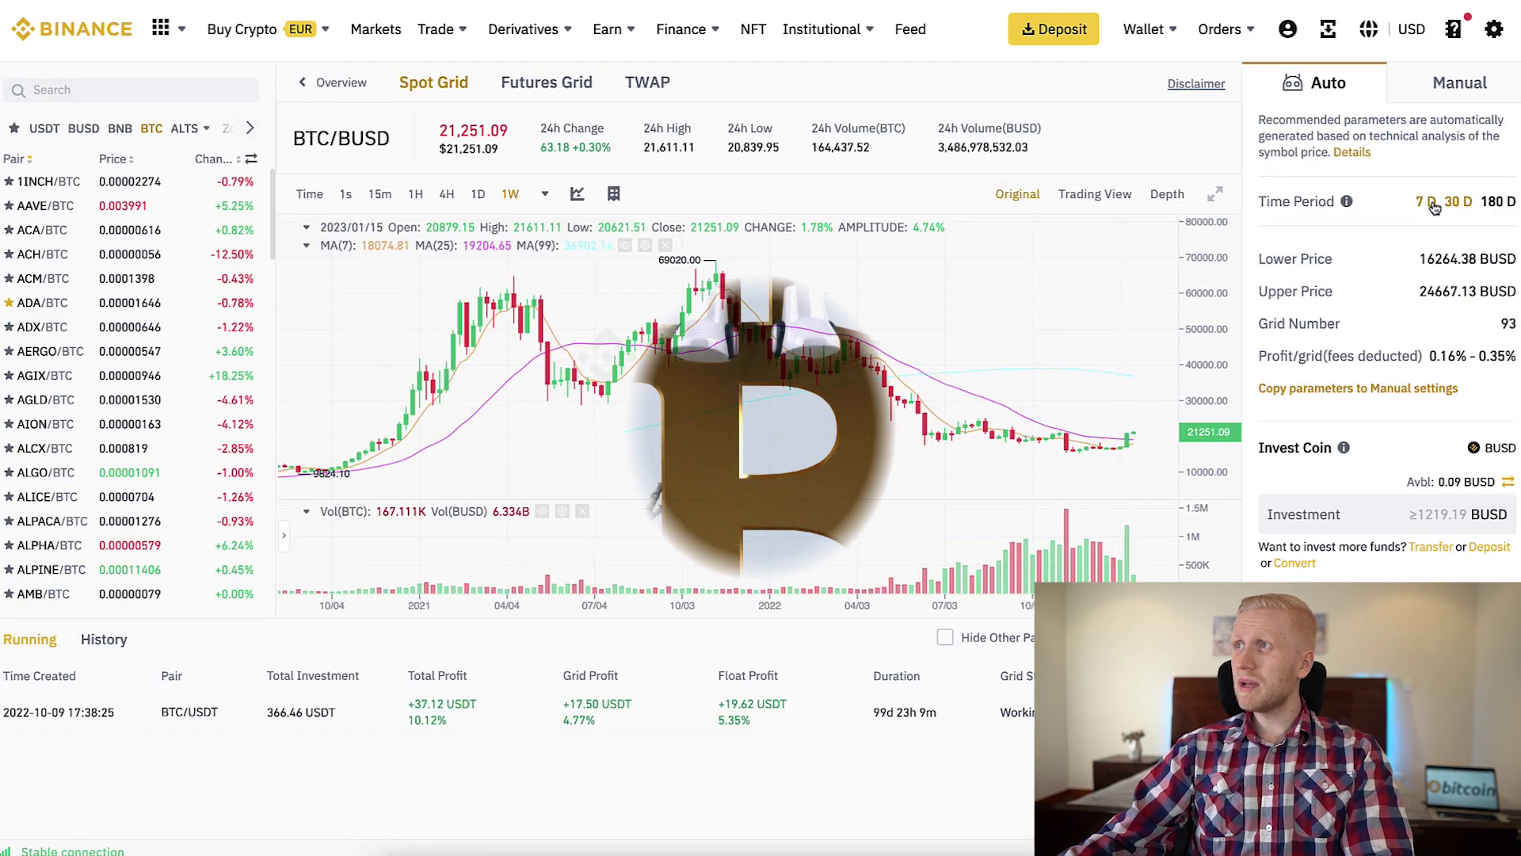
# Load the 7-day recommended grid parameters, then switch to Manual with empty lower and upper prices
pyautogui.click(1426, 201)
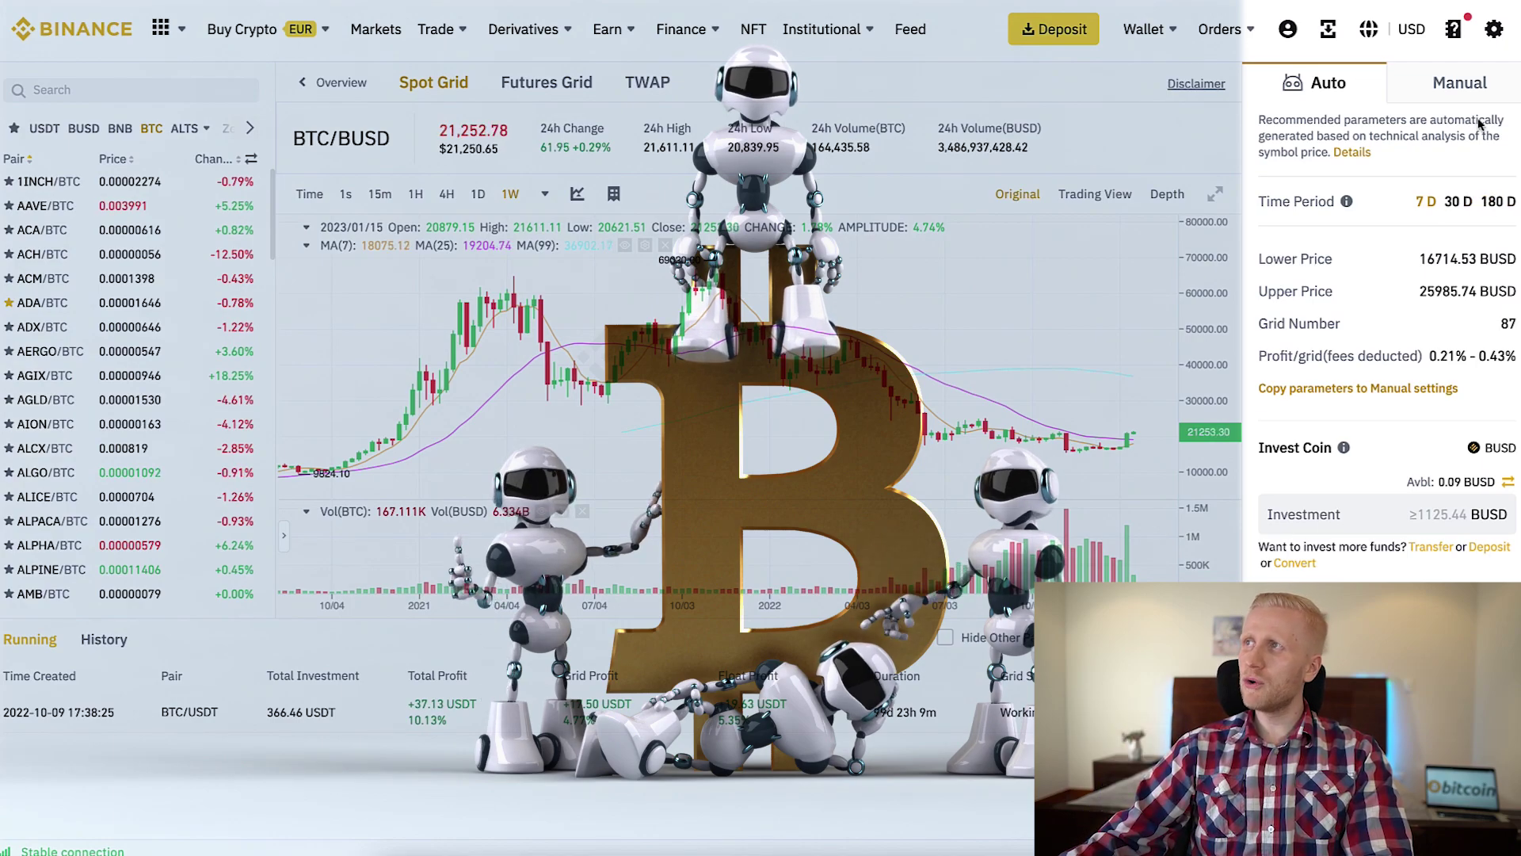
pyautogui.click(1464, 86)
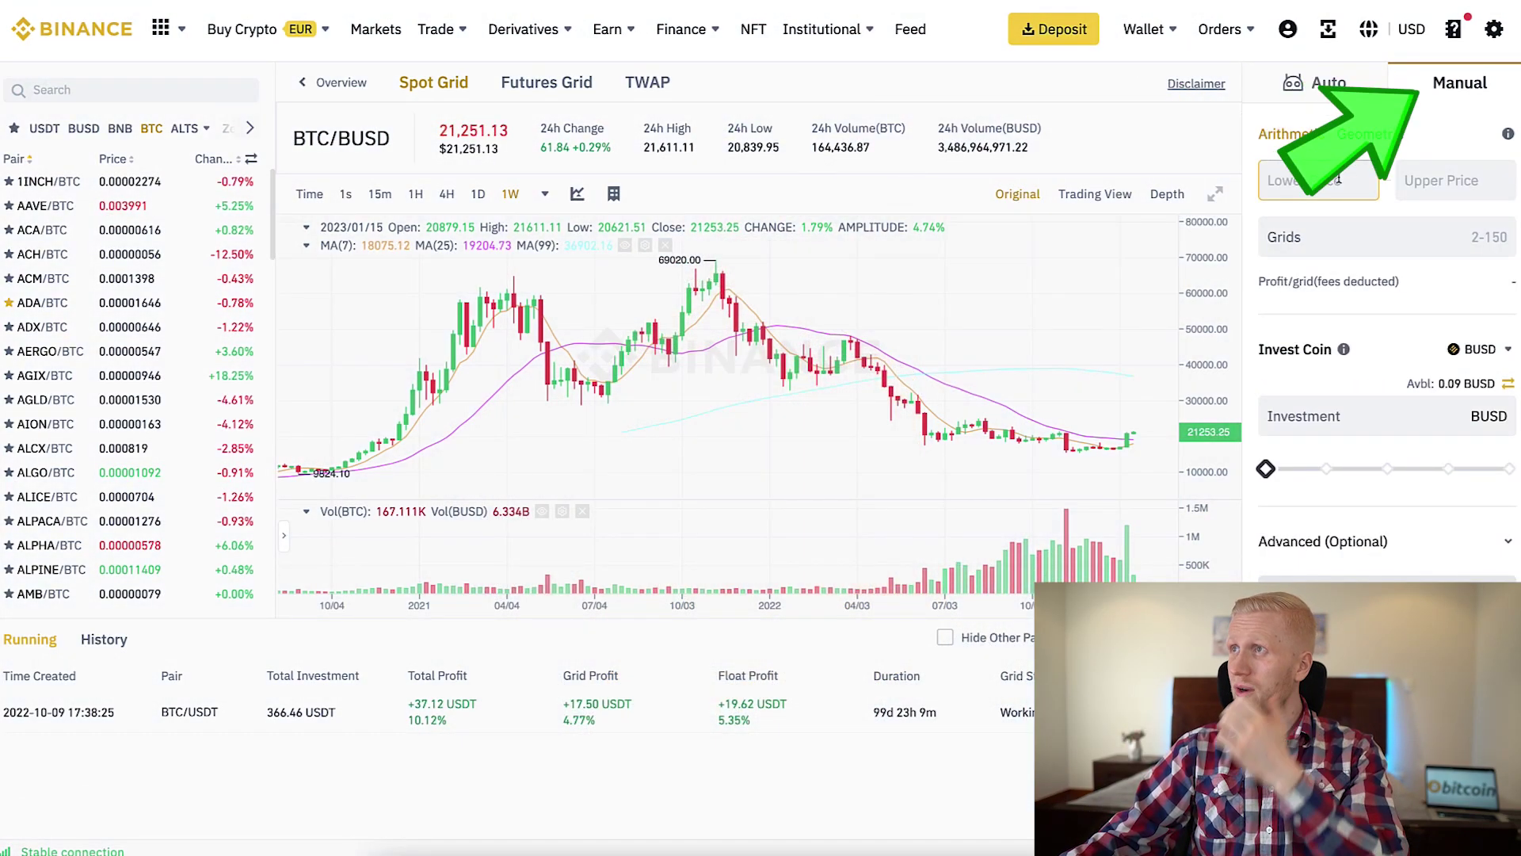
pyautogui.write('3')
pyautogui.press('BackSpace')
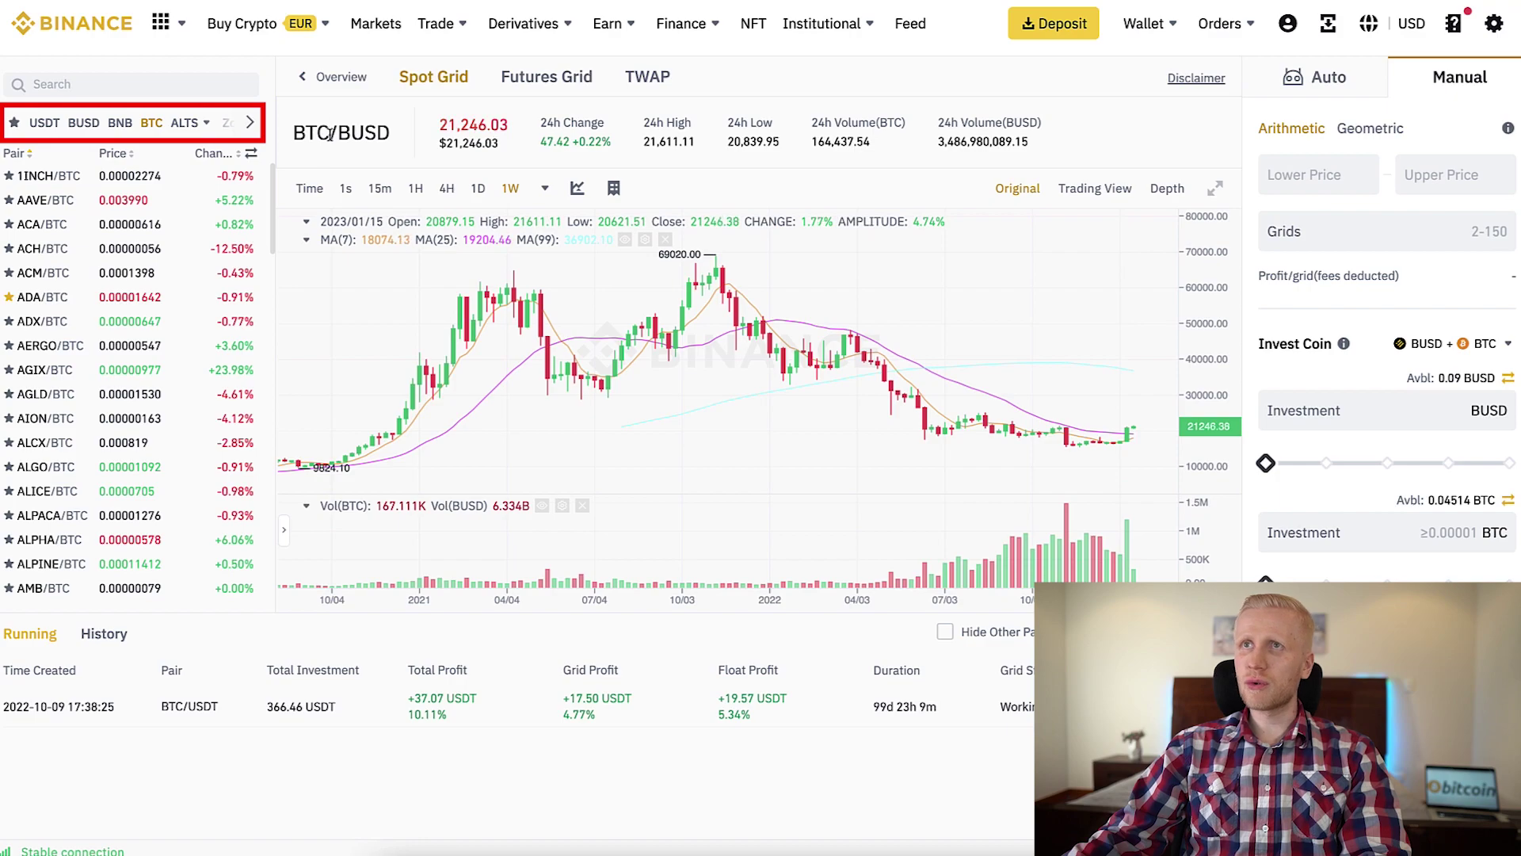
# Choose BTC/USDT from starred pairs, enter grid lower price 15000 and upper 20500, then view Auto parameters
pyautogui.click(15, 123)
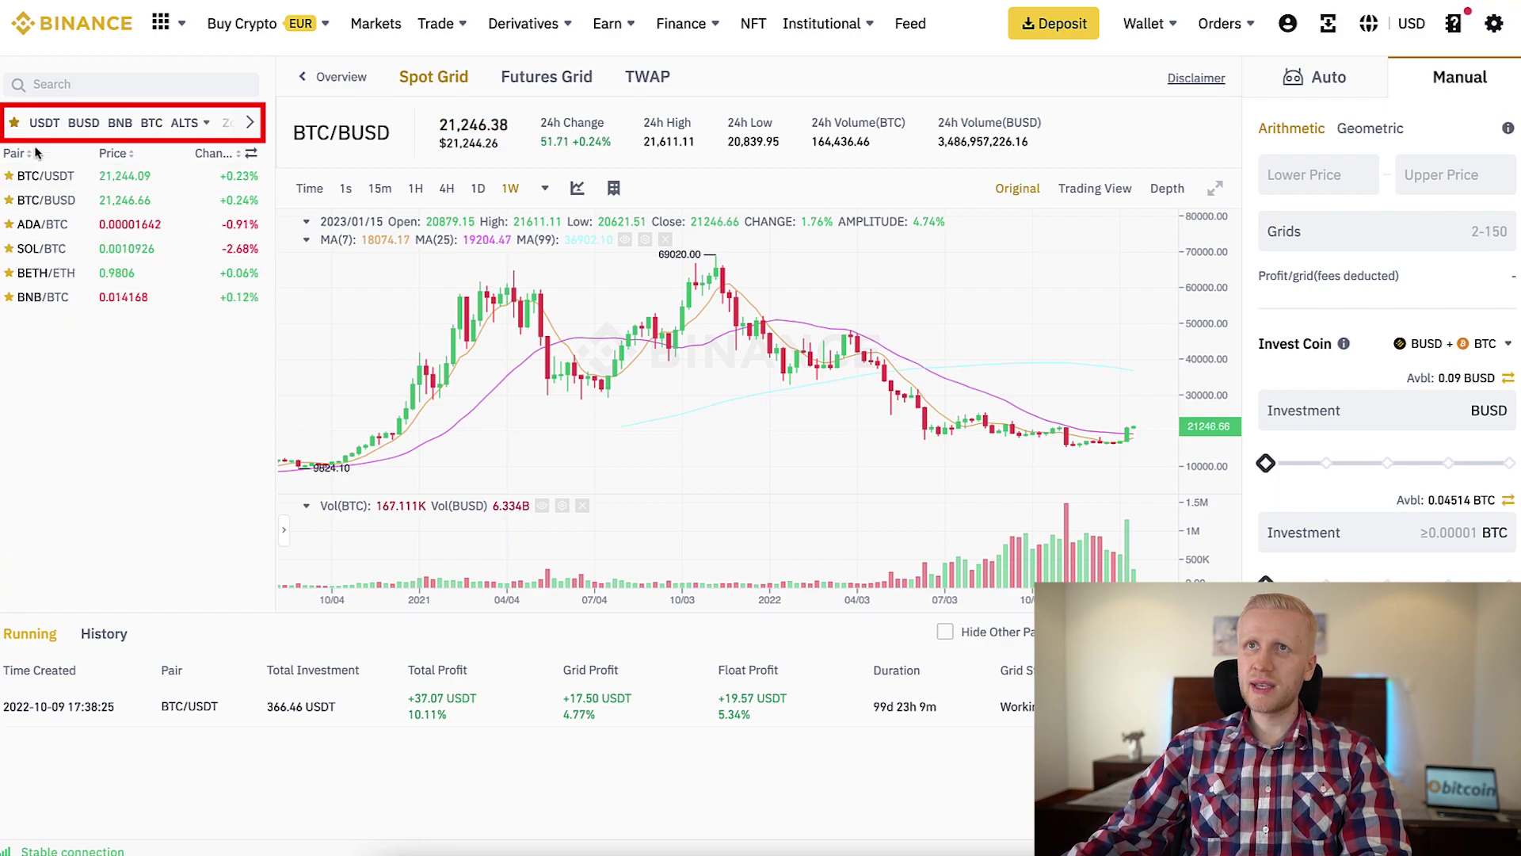
pyautogui.click(55, 177)
pyautogui.click(1313, 180)
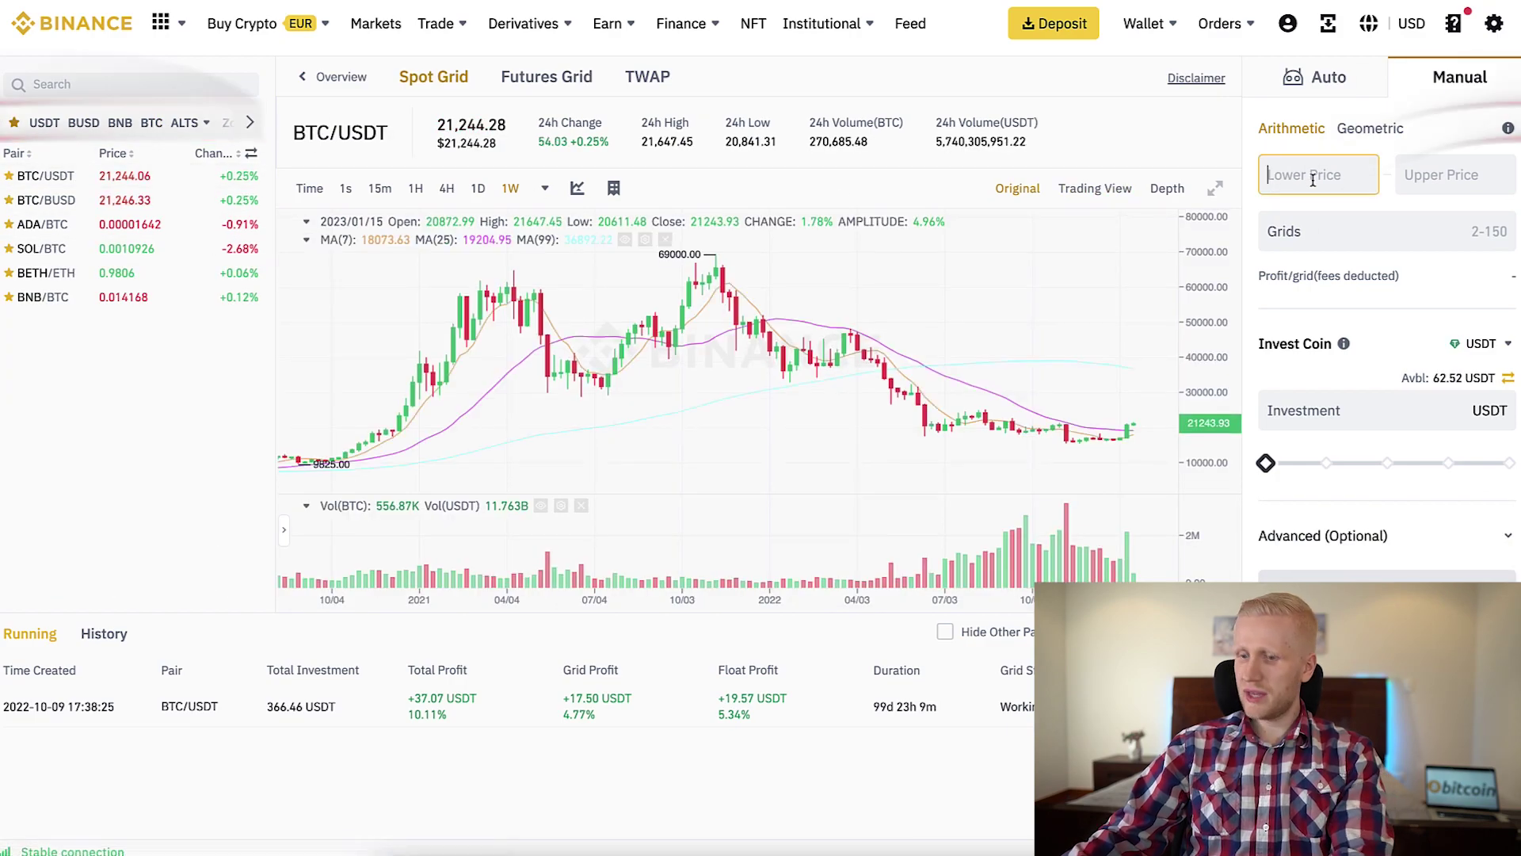
pyautogui.write('15000')
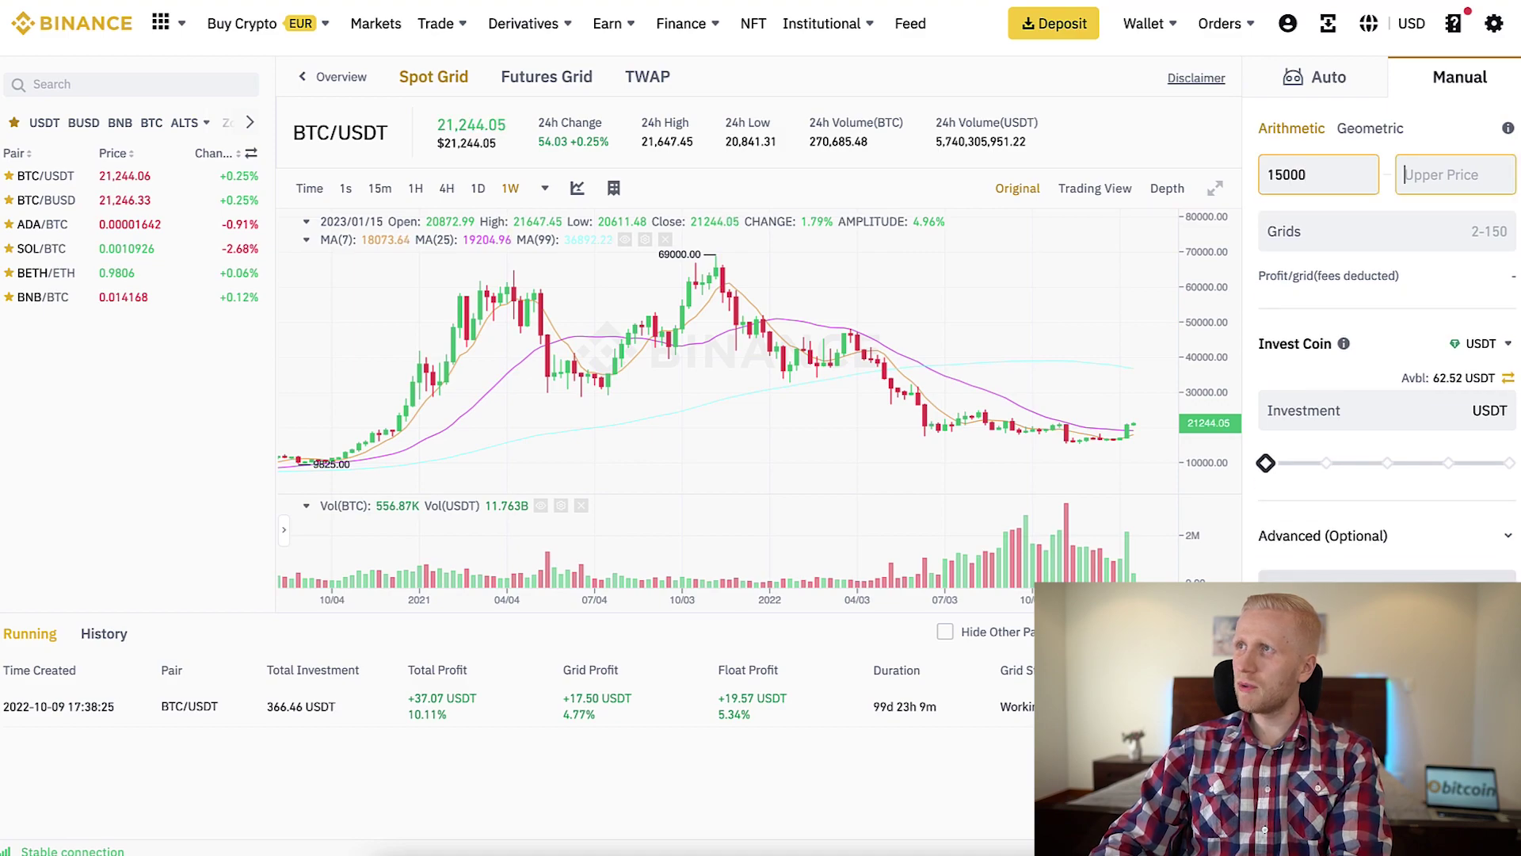
pyautogui.click(1455, 174)
pyautogui.write('205')
pyautogui.write('000')
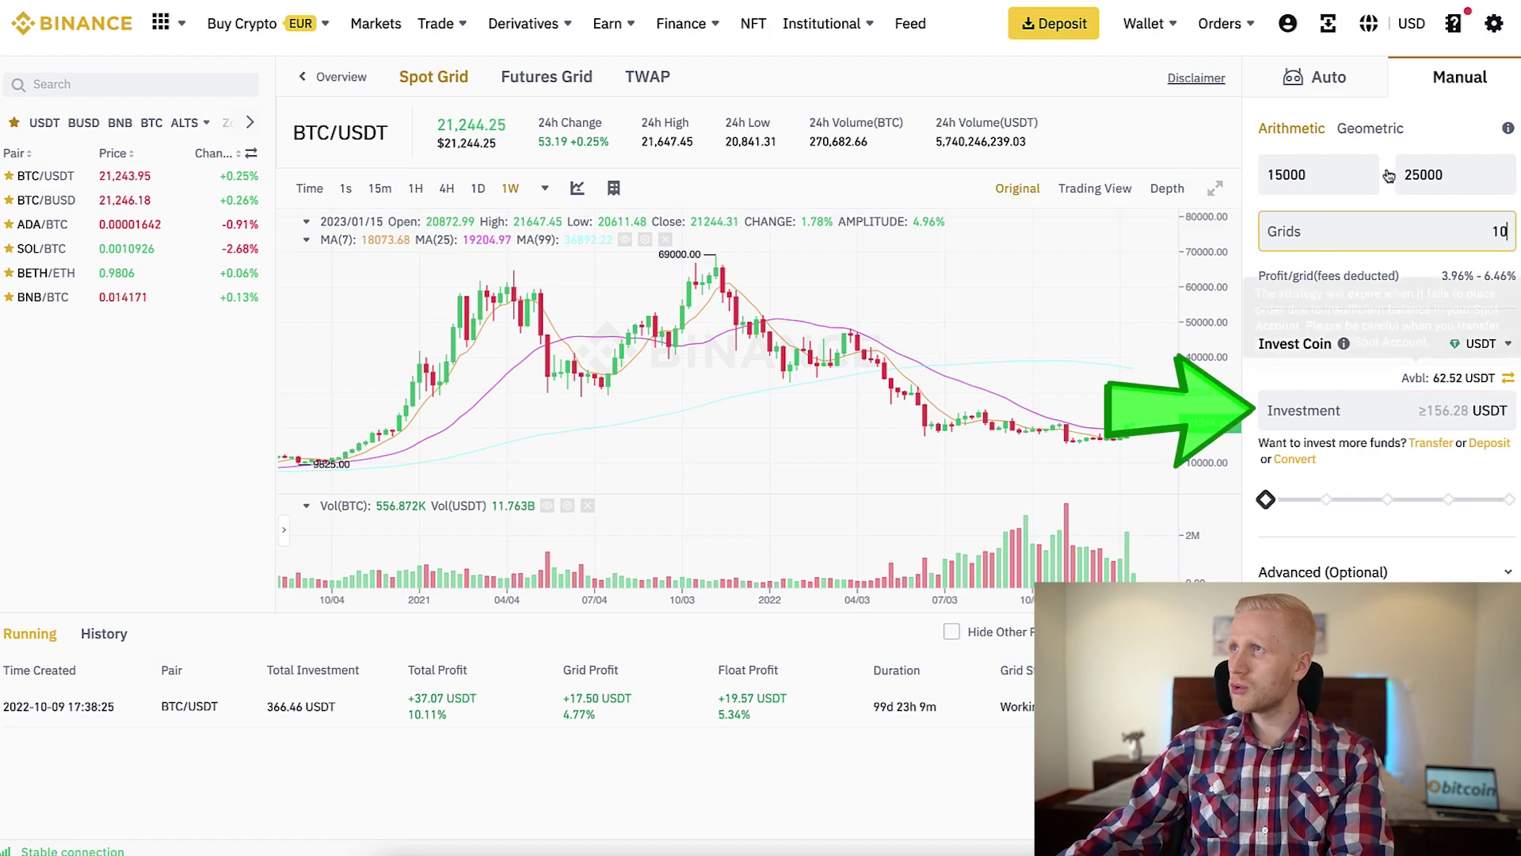
pyautogui.click(1349, 93)
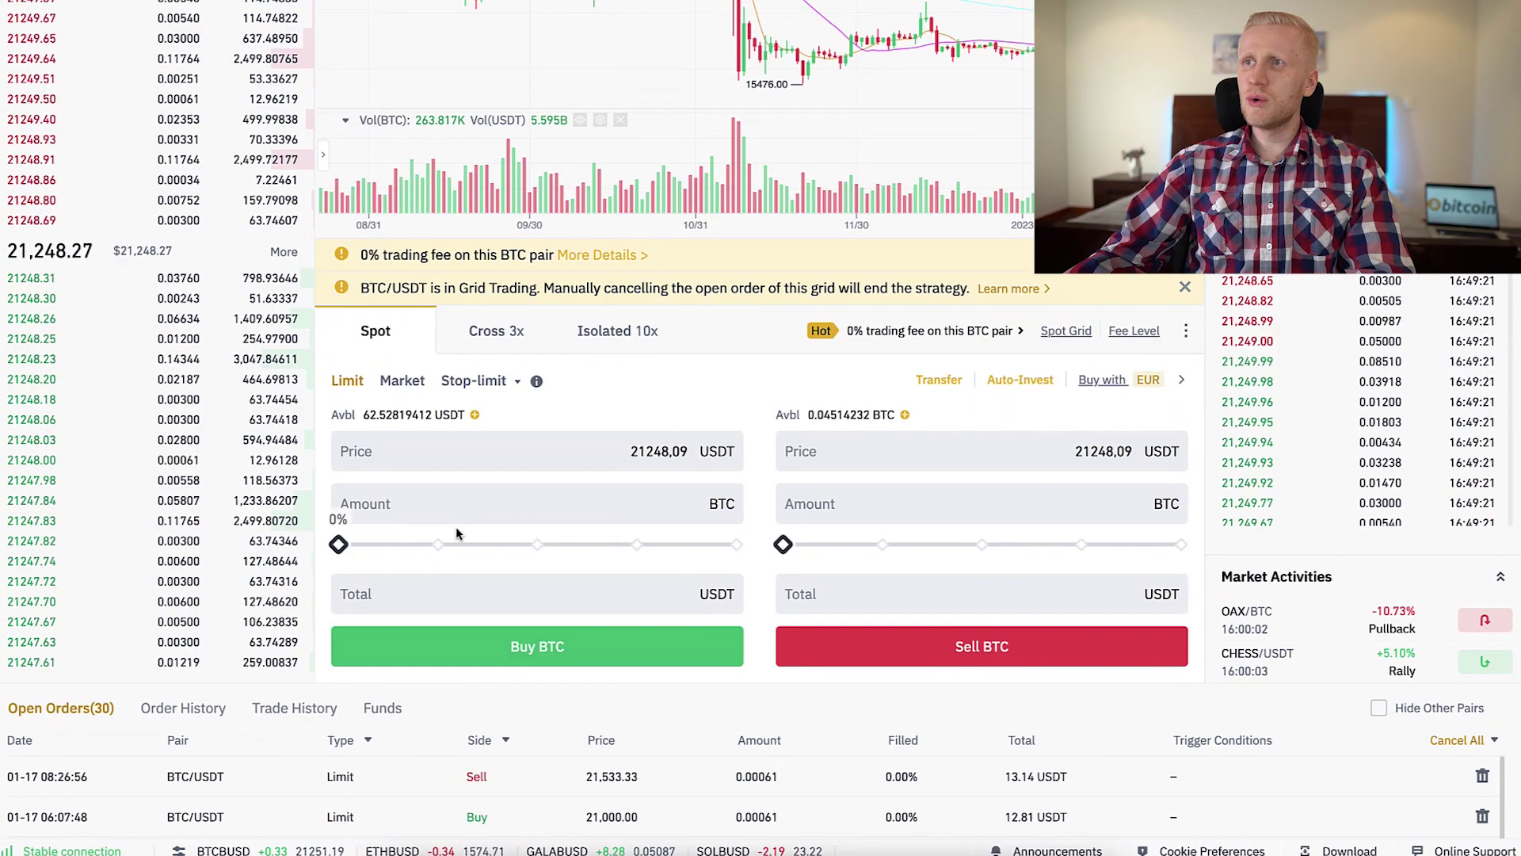
# Switch the BTC/USDT order form to Market and set the buy slider to 100% of available USDT
pyautogui.scroll(1, 383, 431)
pyautogui.click(397, 424)
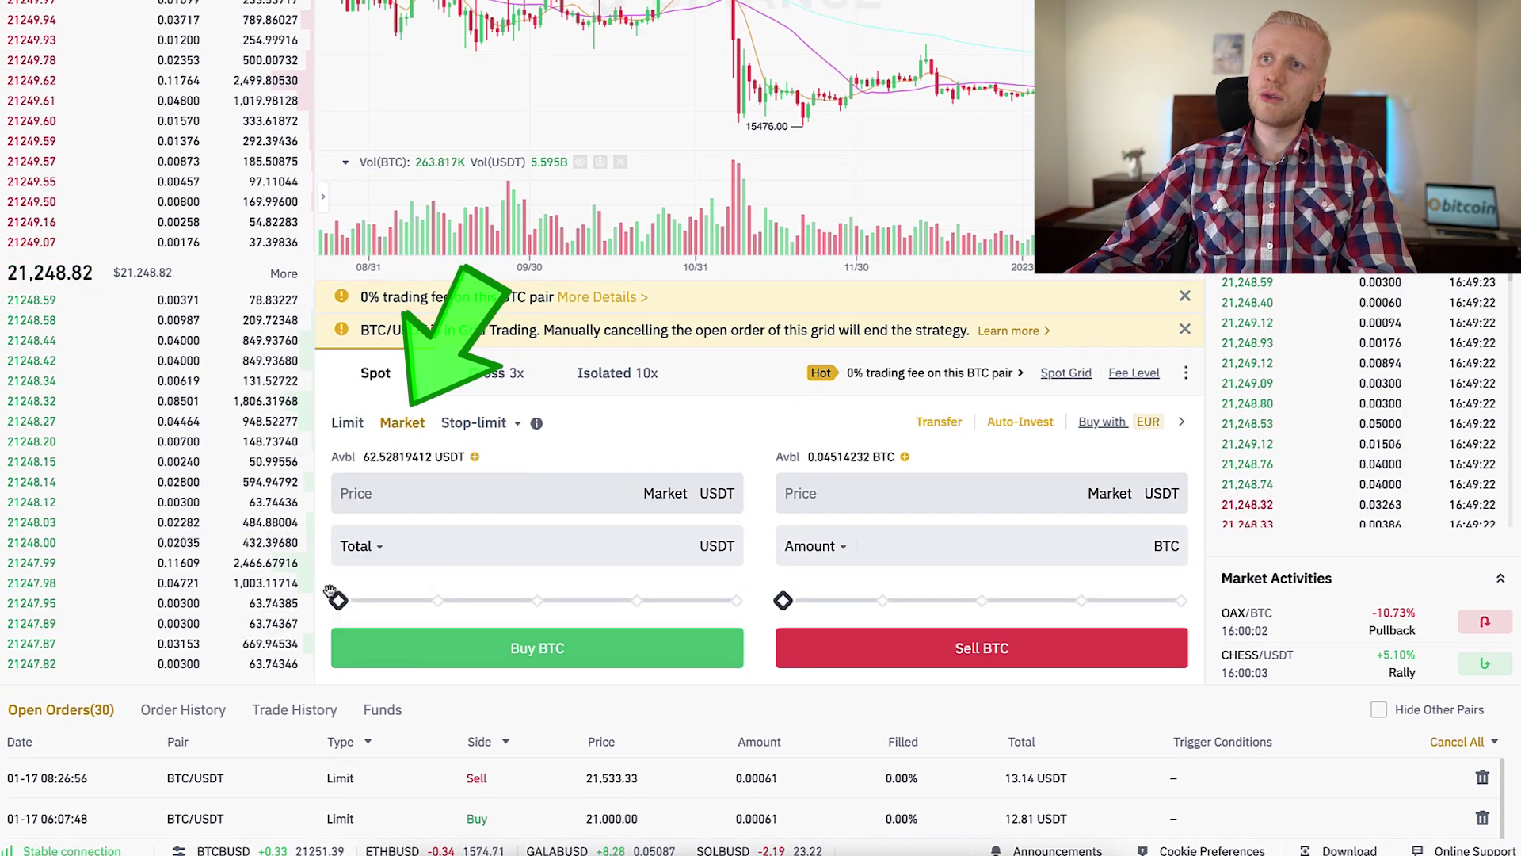
pyautogui.moveTo(431, 600); pyautogui.dragTo(762, 607)
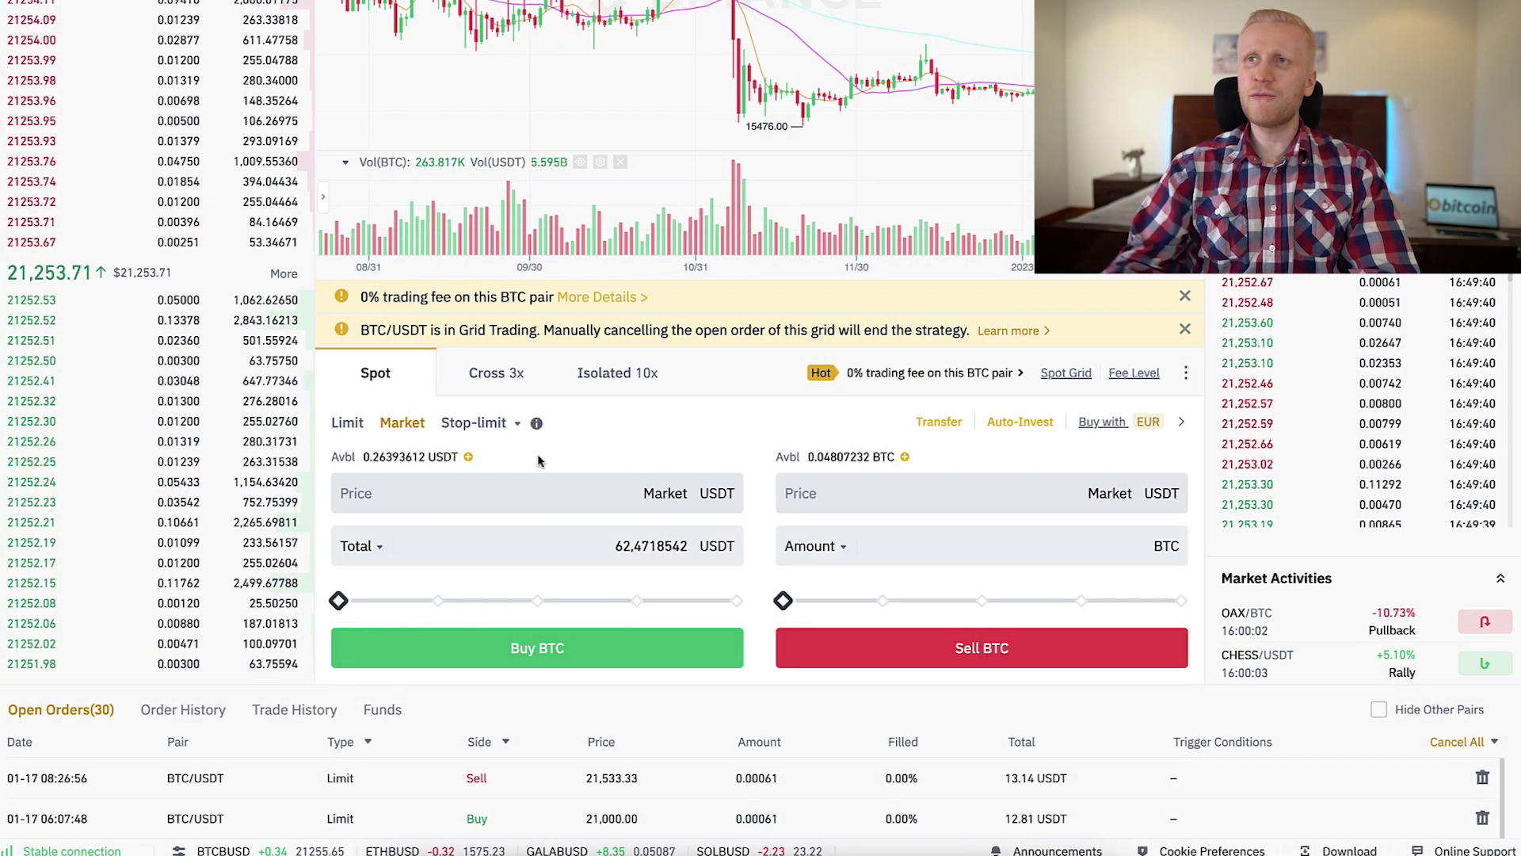
pyautogui.scroll(1, 538, 460)
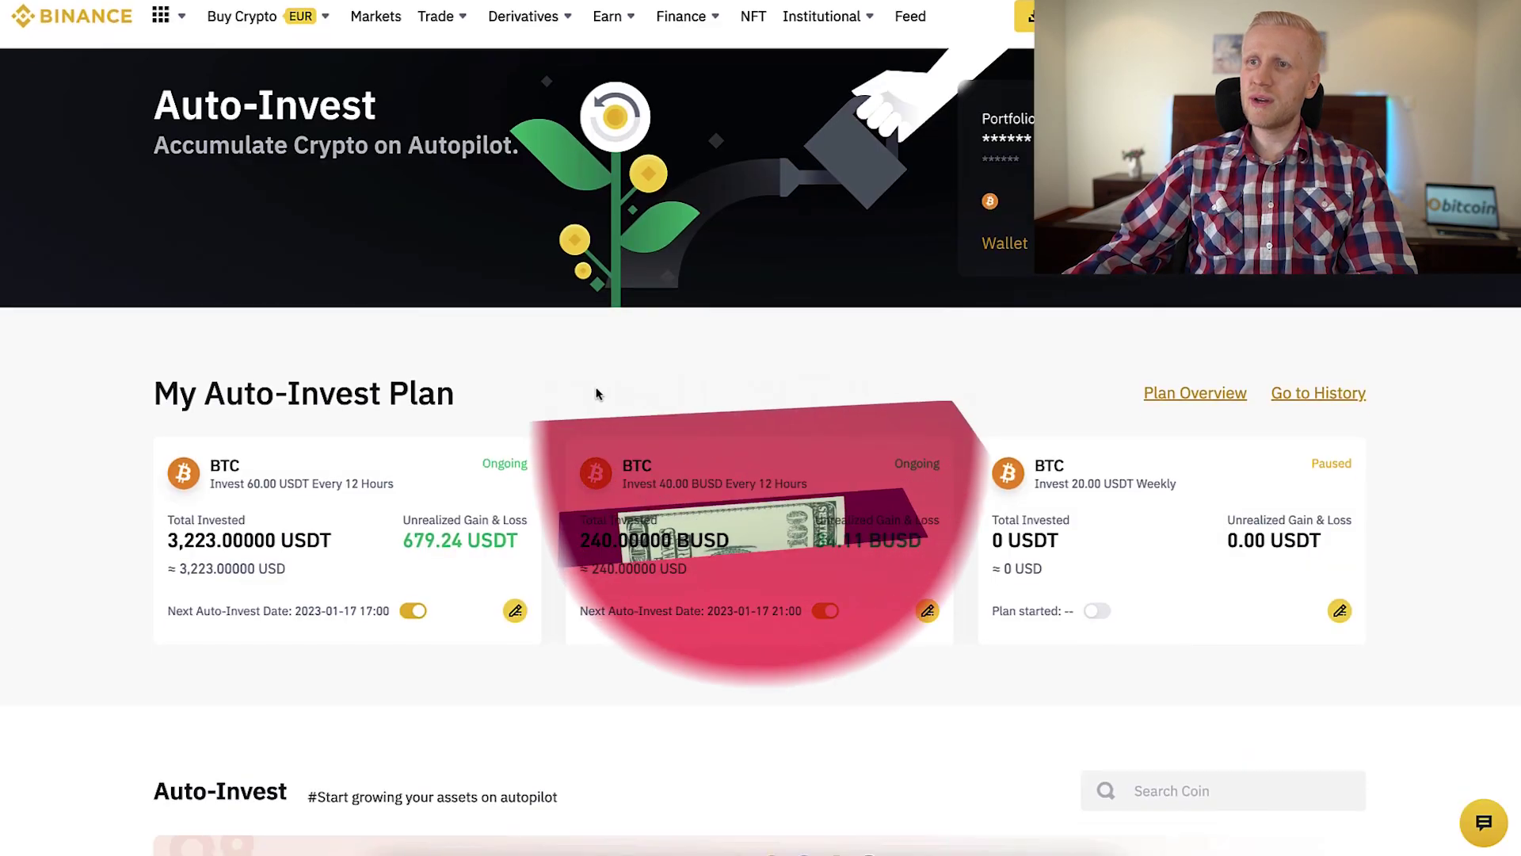
pyautogui.scroll(-3, 602, 391)
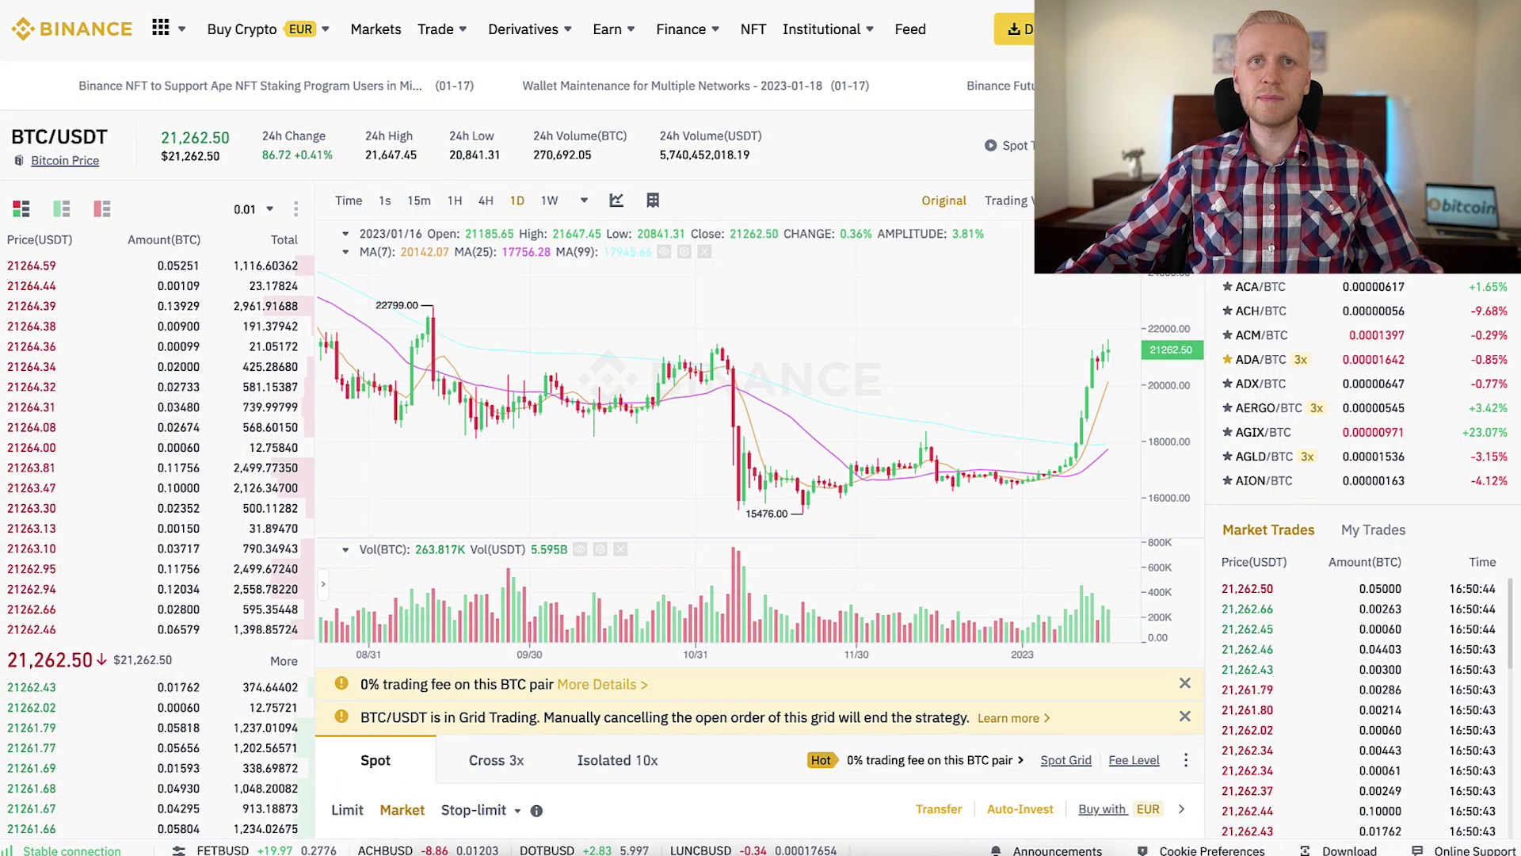
# Scroll down the BTC/USDT spot trading page
pyautogui.scroll(-4, 760, 428)
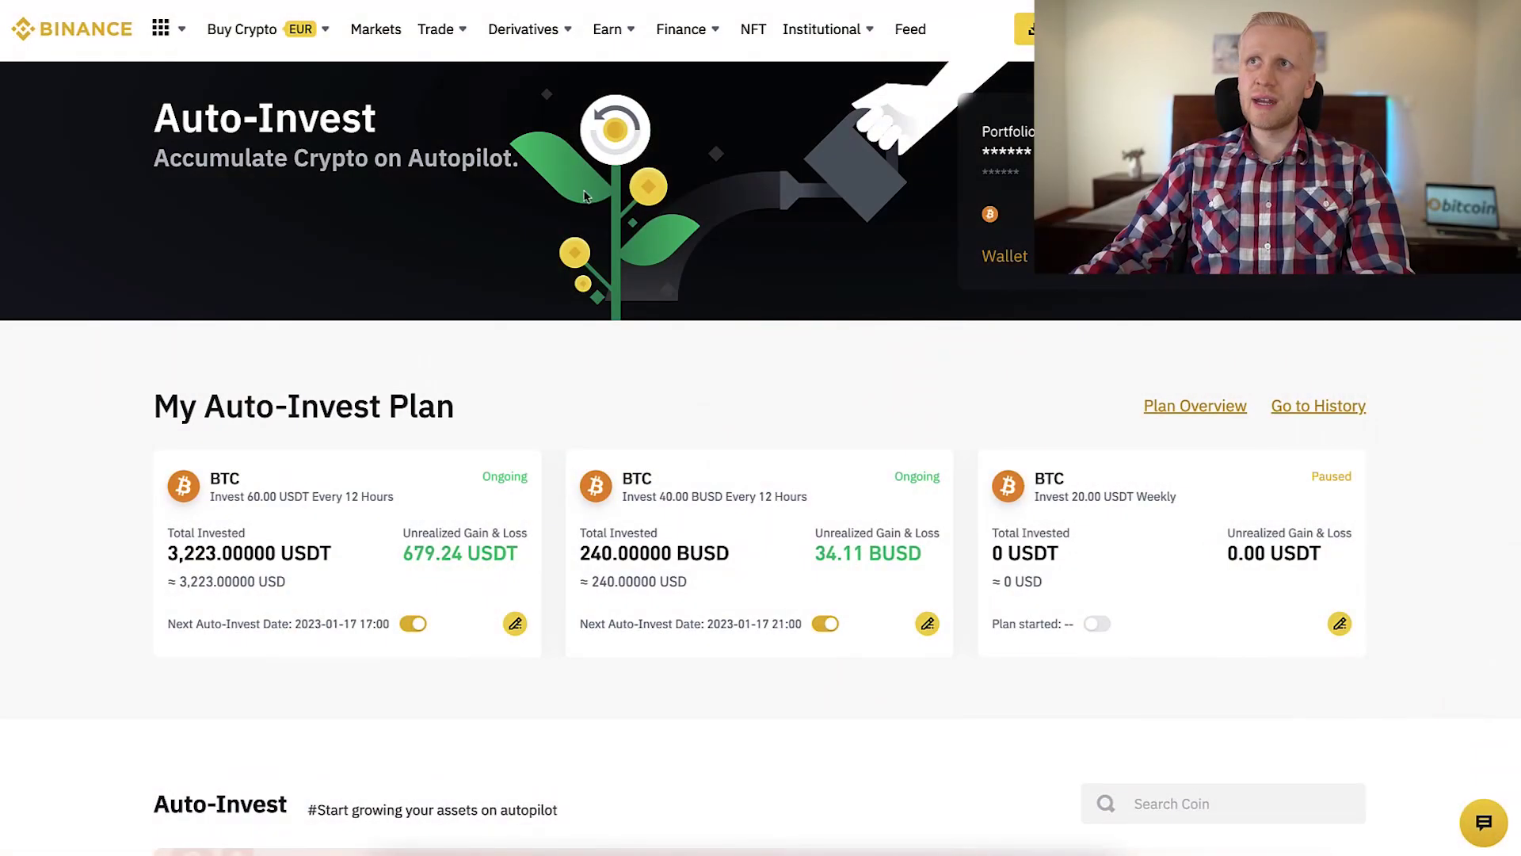
pyautogui.moveTo(600, 28)
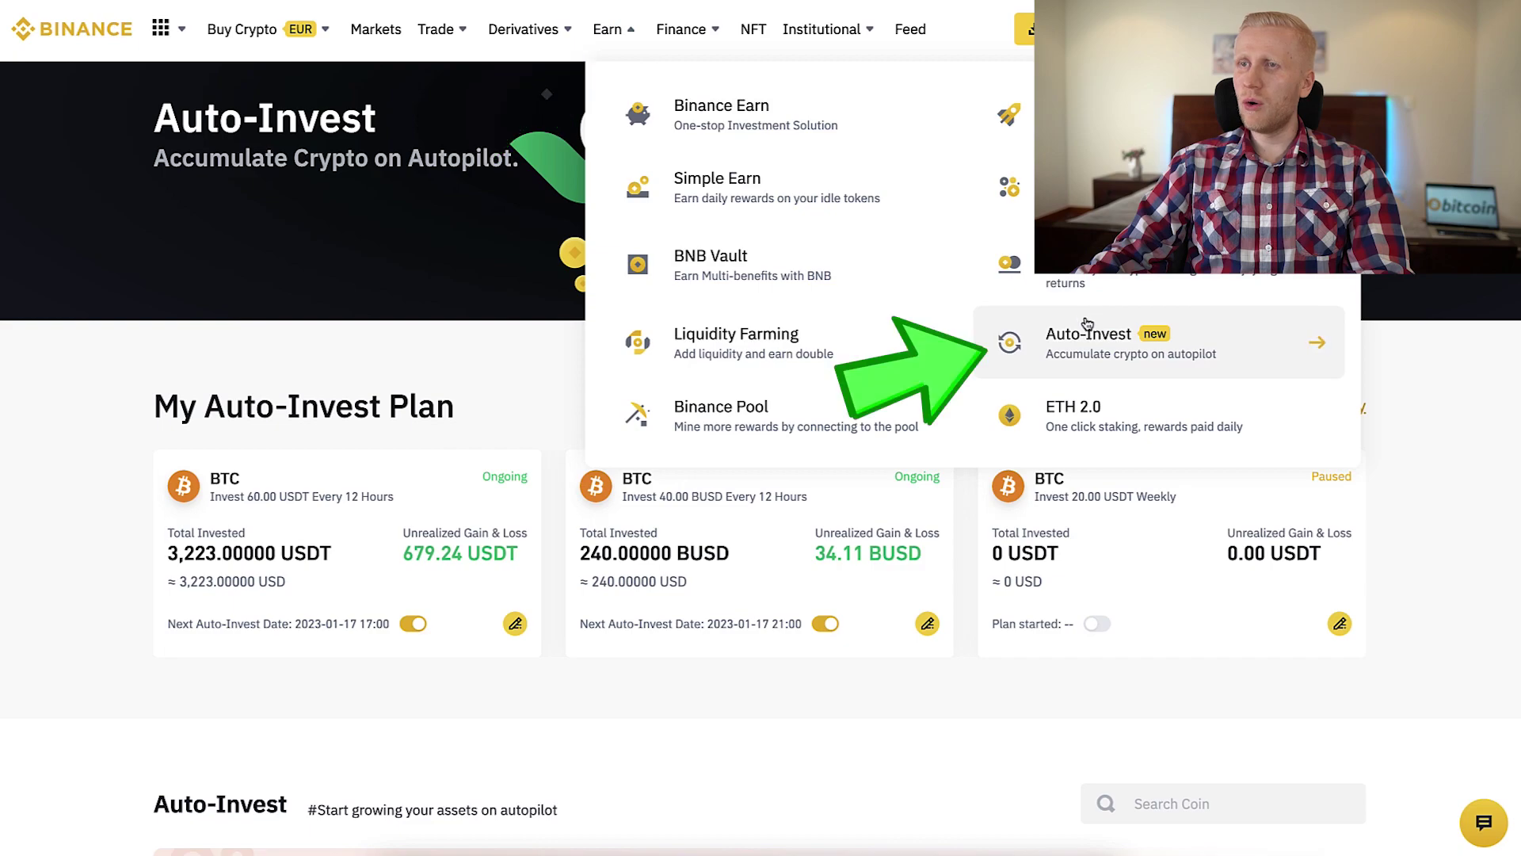
pyautogui.scroll(-6, 203, 537)
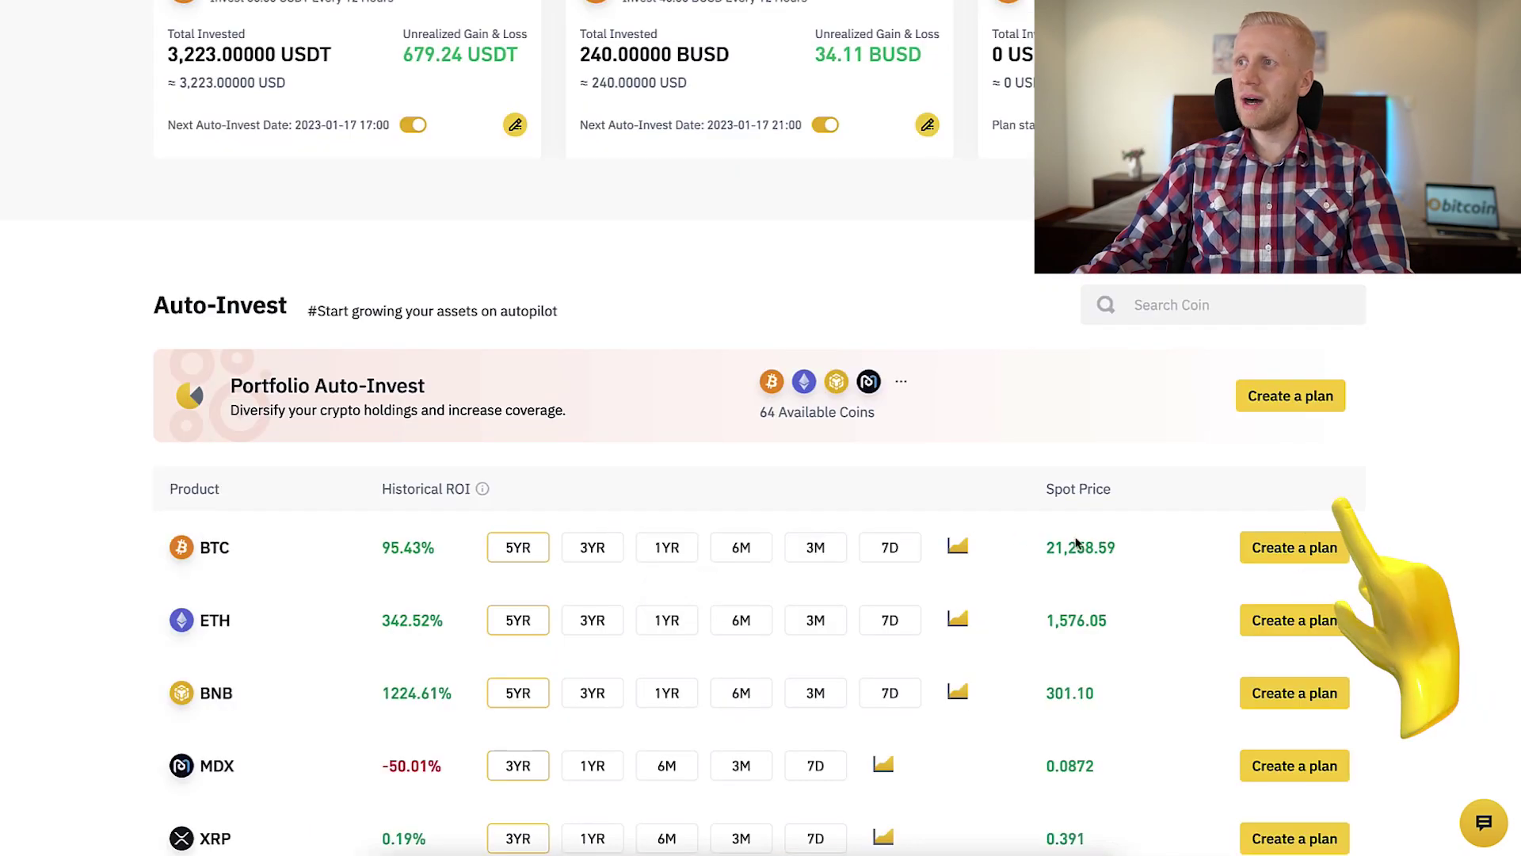
pyautogui.click(1292, 548)
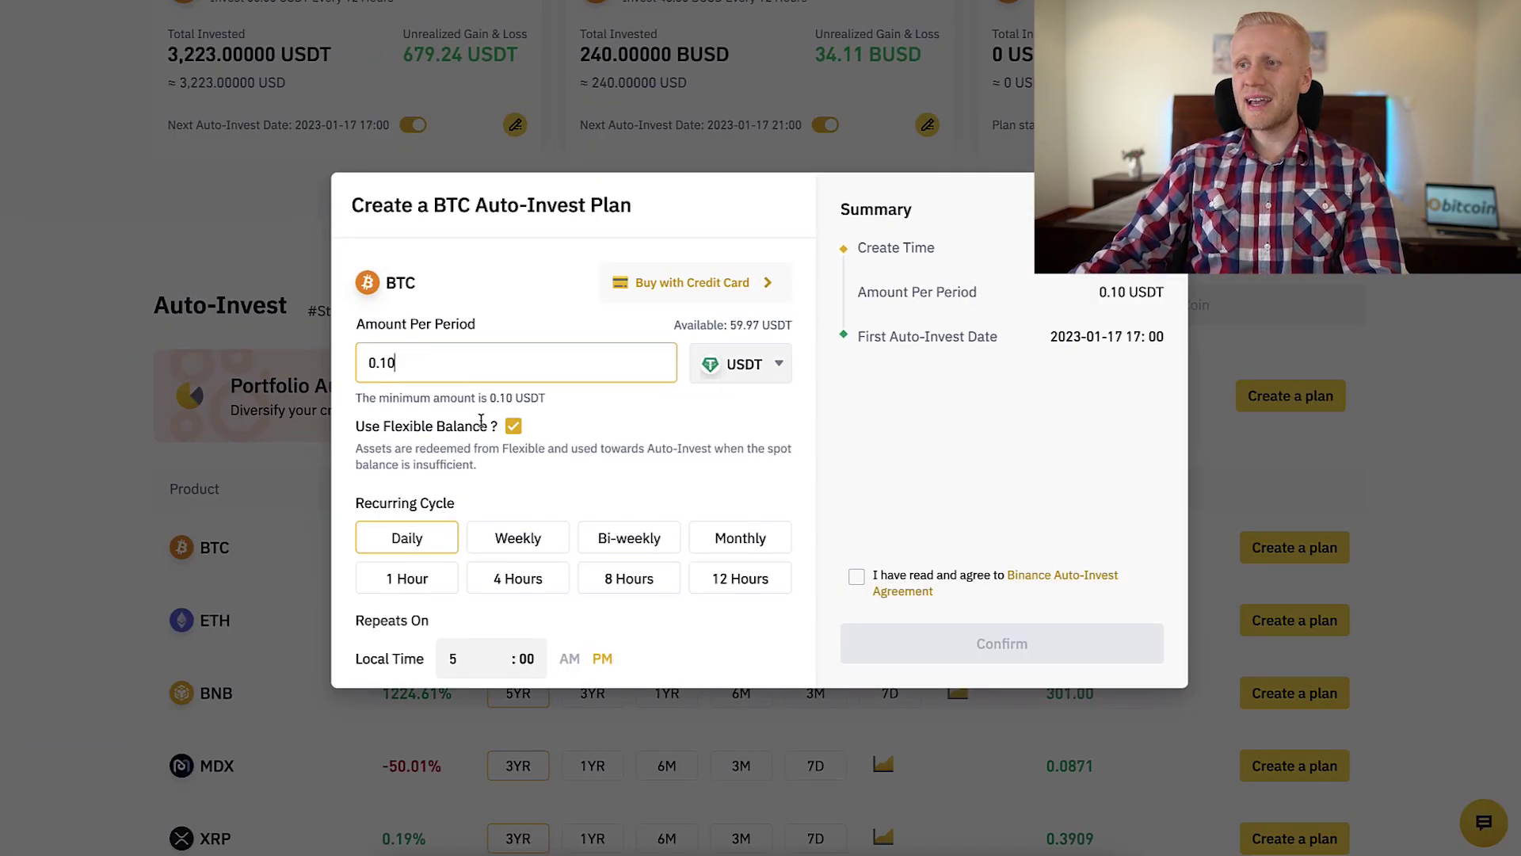
pyautogui.scroll(-1, 480, 419)
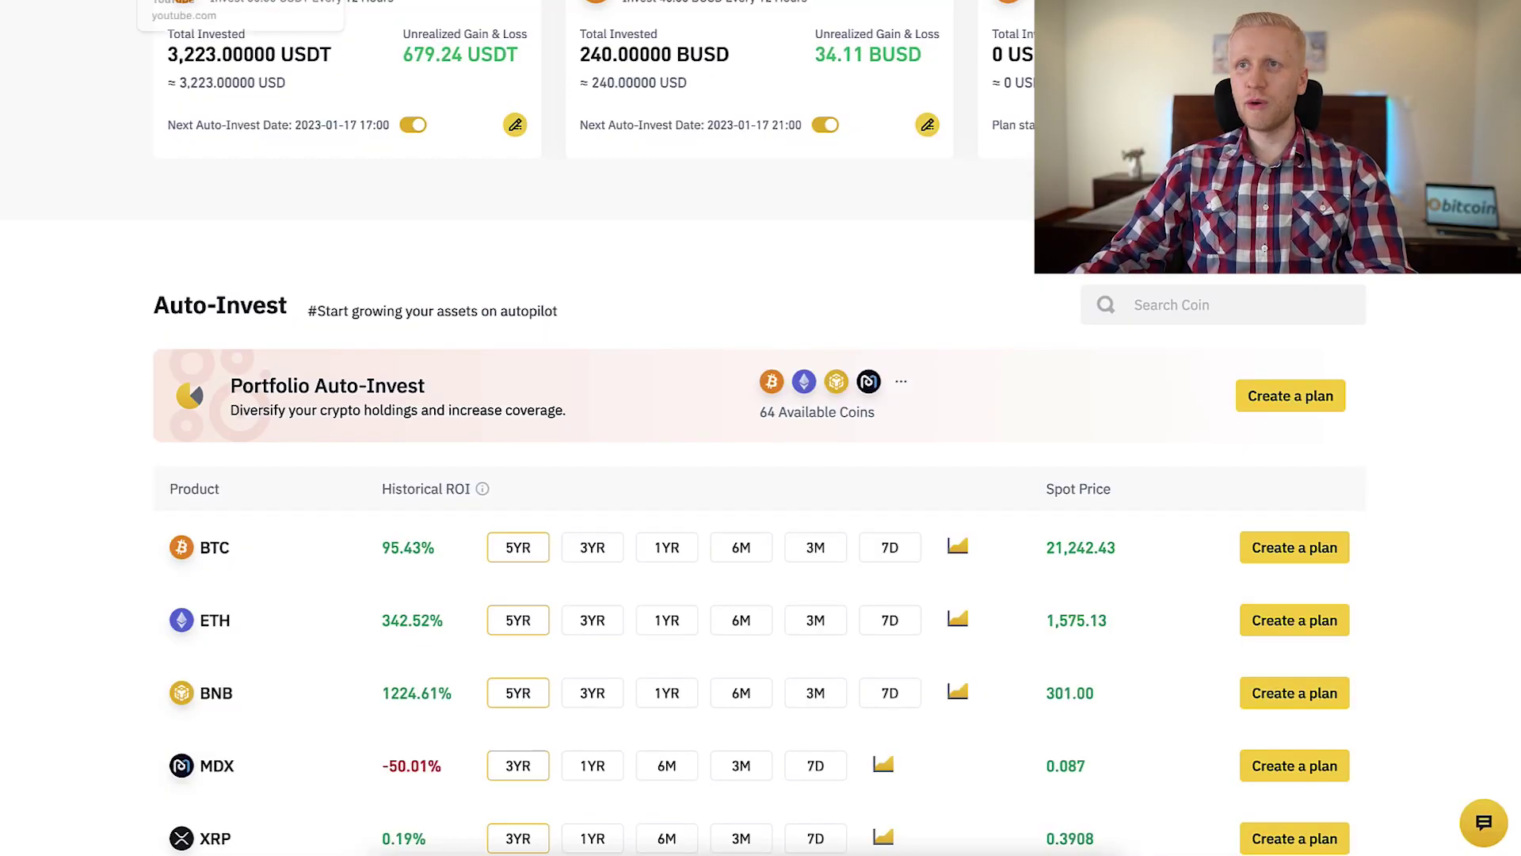
pyautogui.hotkey('ctrl', 'Tab')
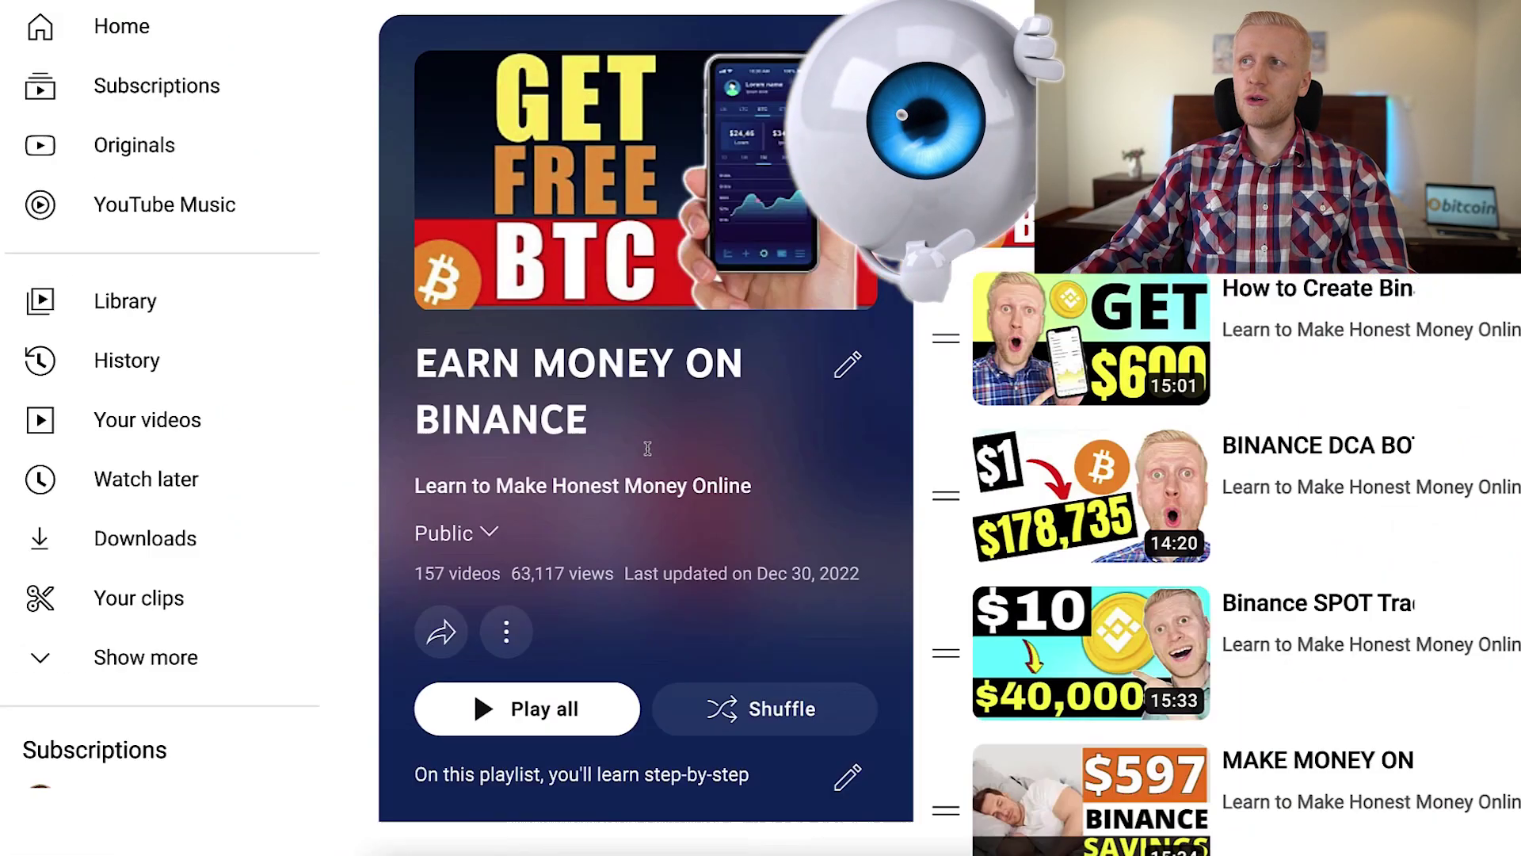
# Scroll down the EARN MONEY ON BINANCE playlist past the mining pool, spot and futures trading videos
pyautogui.scroll(-10, 886, 495)
pyautogui.scroll(-20, 886, 495)
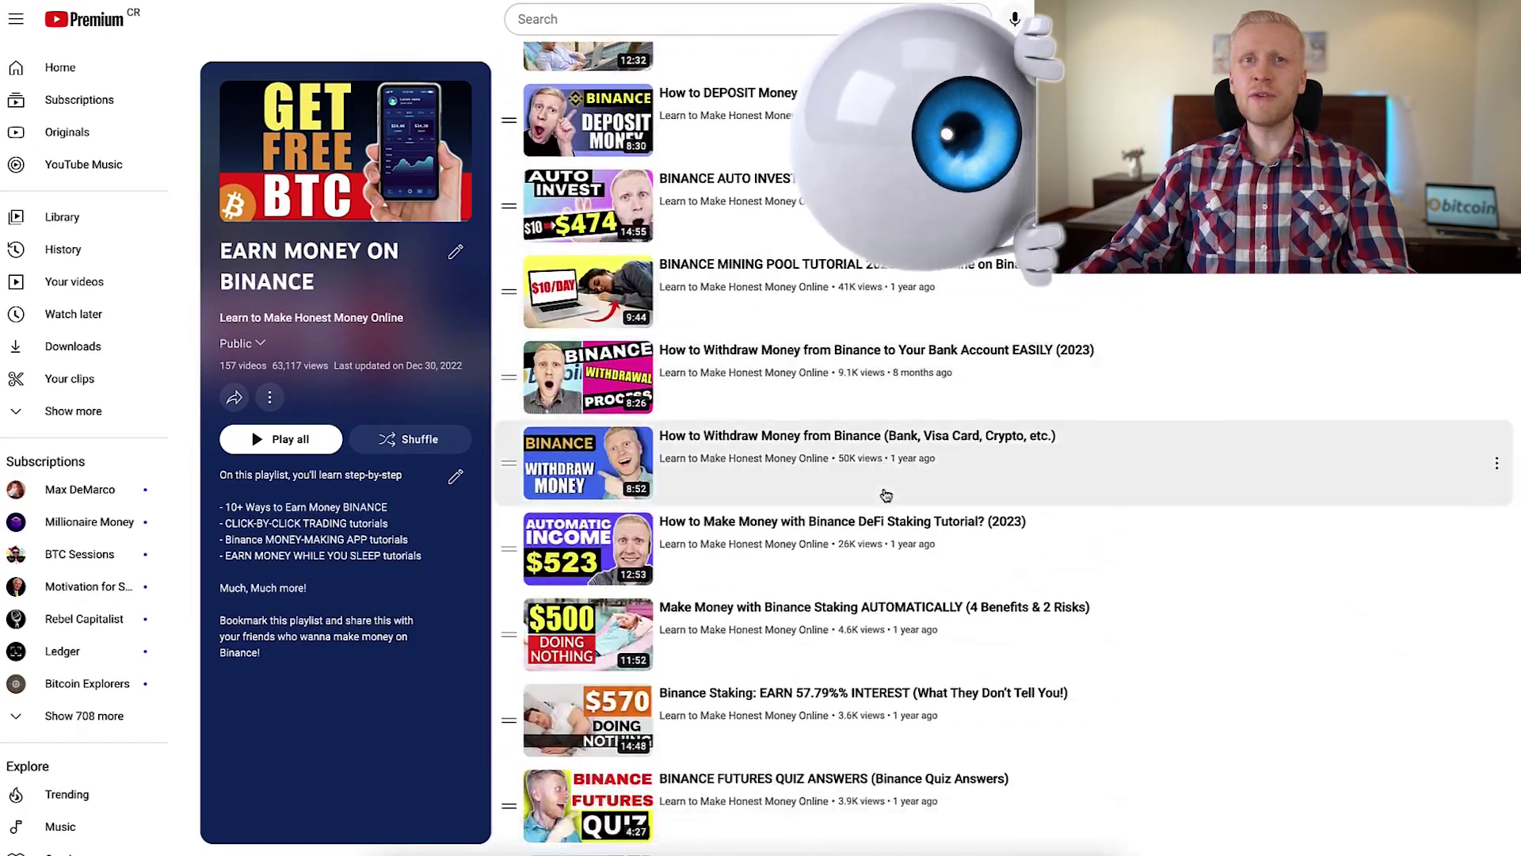
pyautogui.scroll(-20, 886, 495)
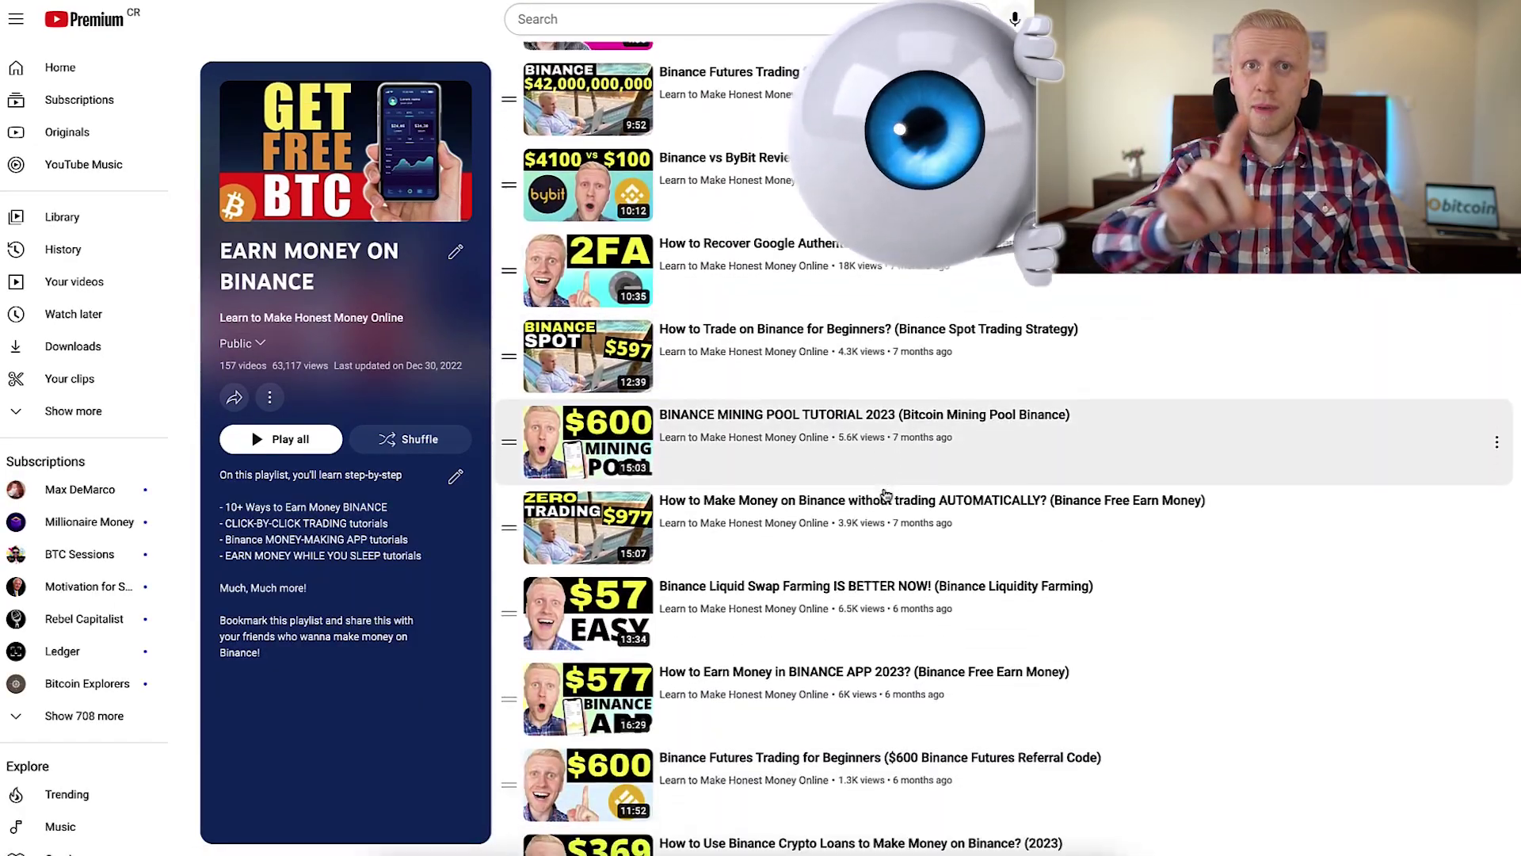